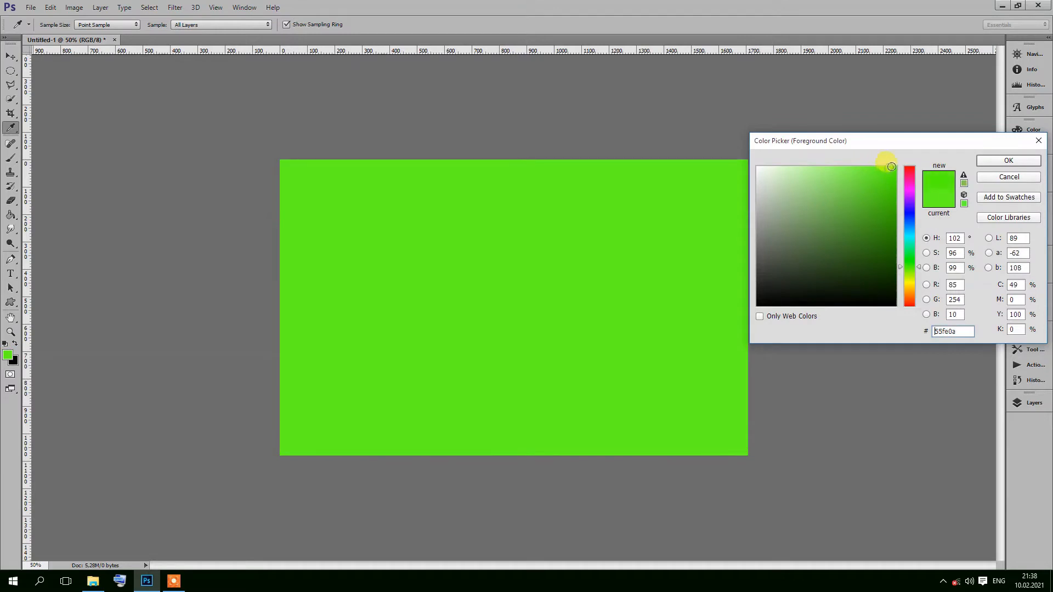
- Set the foreground colour to bright green (#55fe0a) and fill the whole canvas with it using the Paint Bucket
key("Return")
key("g")
left_click(633, 243)
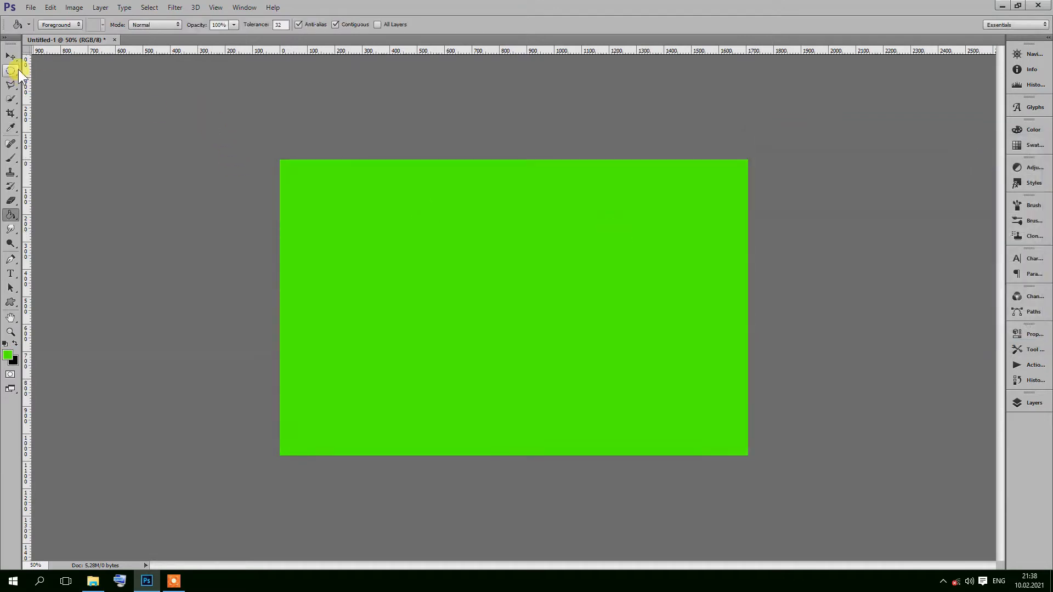
key("v")
key("ctrl+minus")
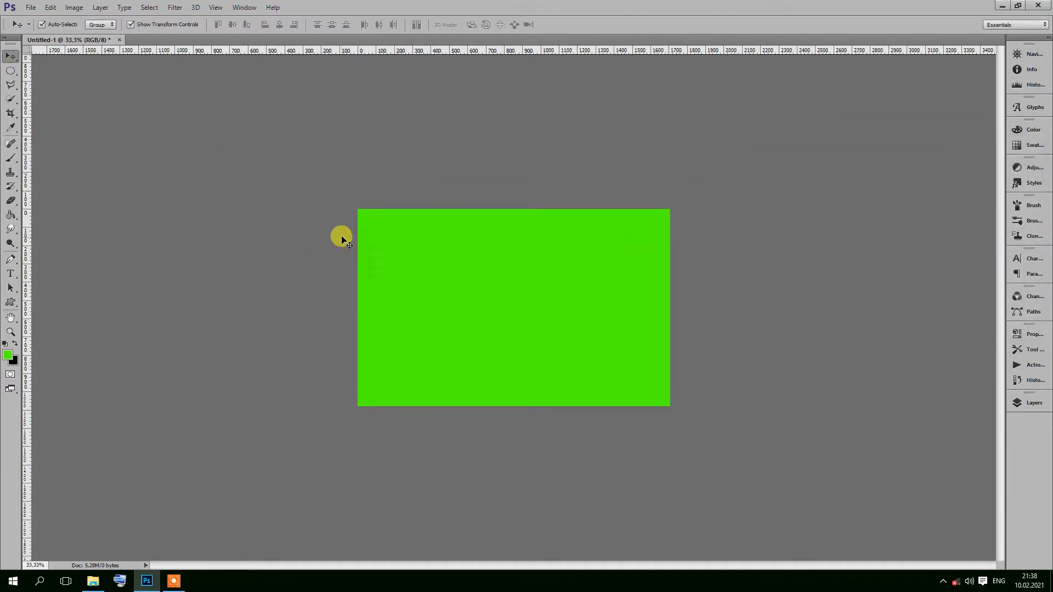
key("u")
left_click(426, 26)
left_click(427, 25)
left_click_drag(507, 333, 464, 362)
left_click(12, 57)
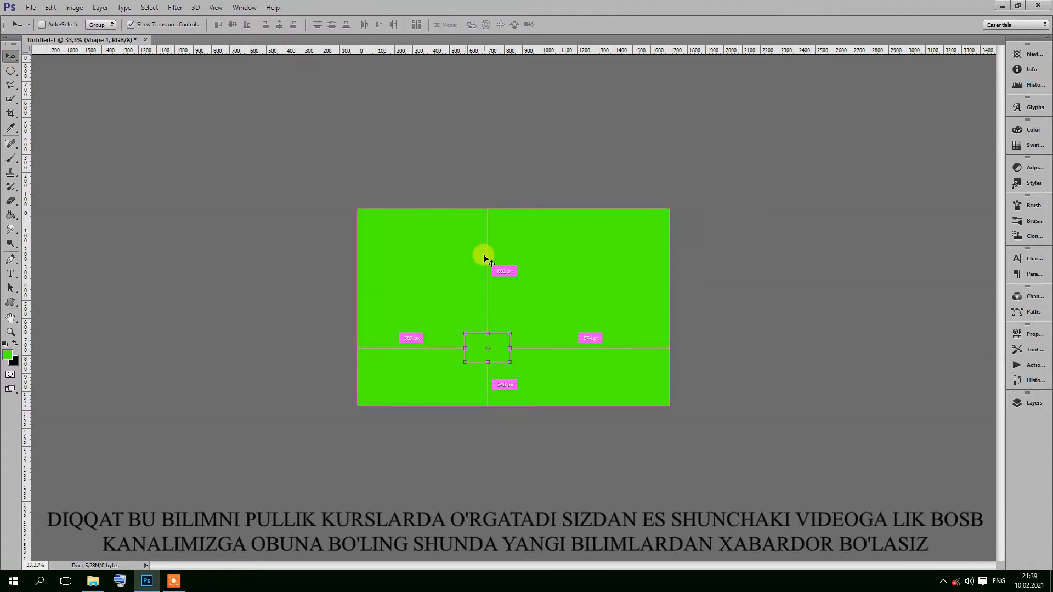
- Draw a right-pointing custom arrow shape with a large triangular head, about 181 by 120 px, near the canvas centre
left_click(11, 302)
left_click(422, 24)
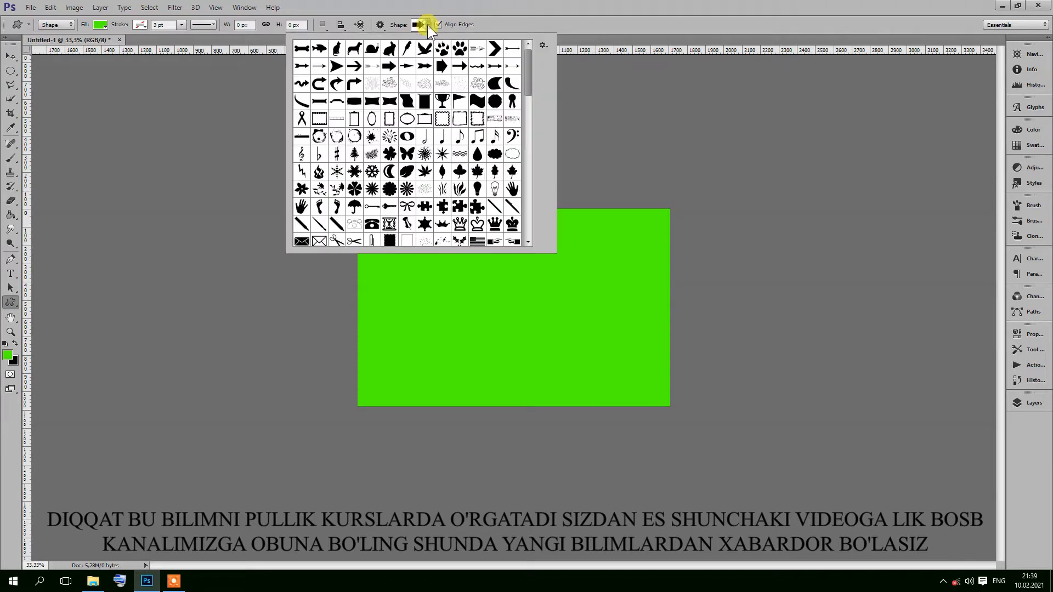
left_click(407, 67)
left_click(423, 25)
left_click_drag(477, 285, 510, 307)
- Change the arrow shape's fill to white
left_click(100, 24)
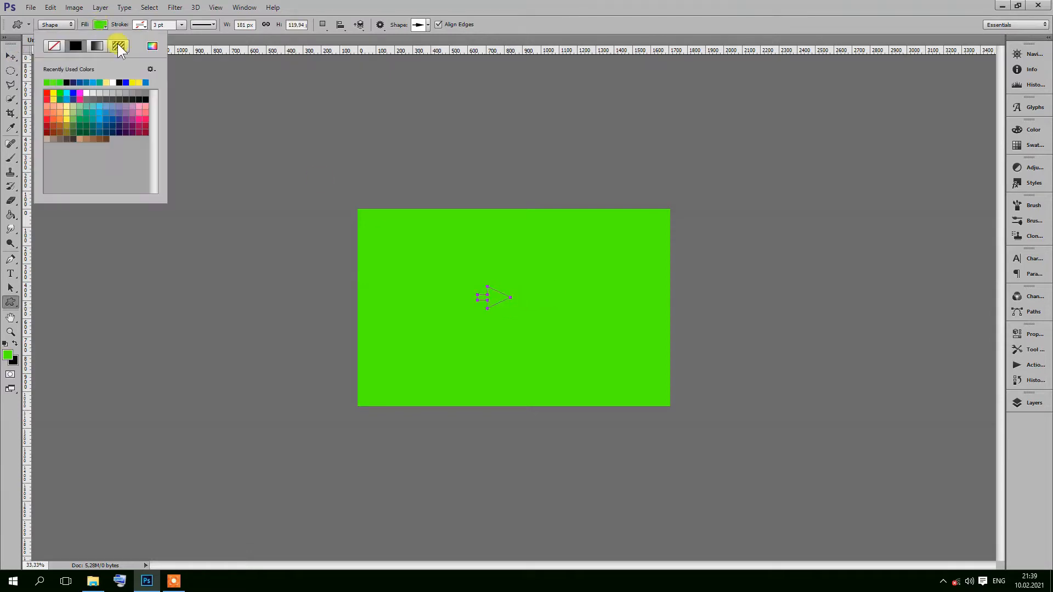
left_click(88, 94)
left_click(10, 56)
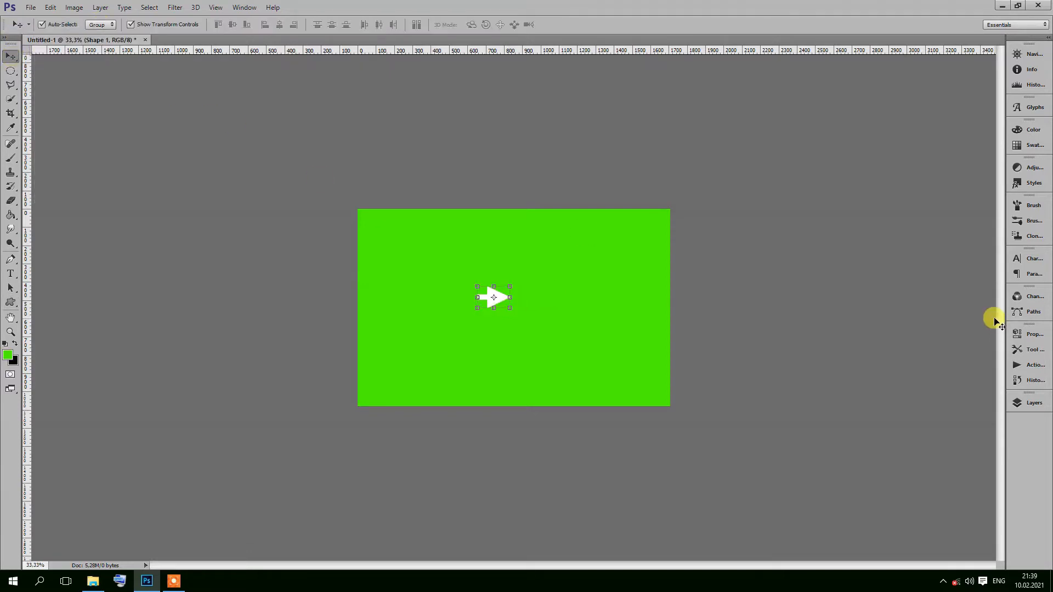
- Add a thin black outside Stroke layer style to the arrow shape's layer
left_click(1029, 404)
right_click(919, 389)
left_click(801, 78)
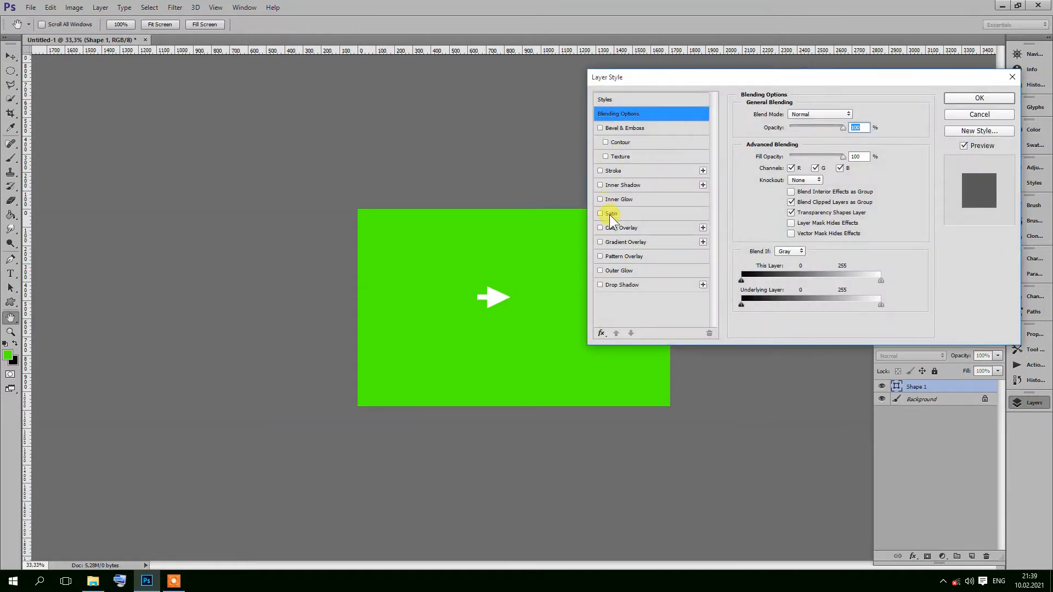
left_click(600, 213)
left_click(600, 213)
left_click(600, 170)
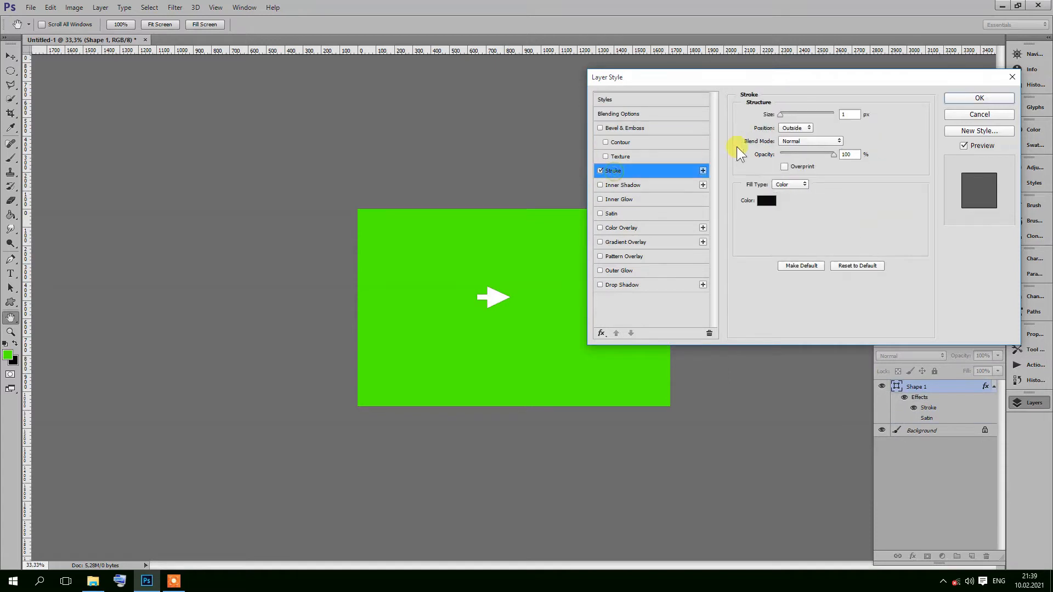
left_click(781, 116)
left_click(960, 99)
- Rotate the arrow about -113° into a mouse-cursor orientation and move it to the canvas's lower edge, right of centre
key("ctrl+t")
left_click_drag(512, 310, 496, 253)
left_click(11, 59)
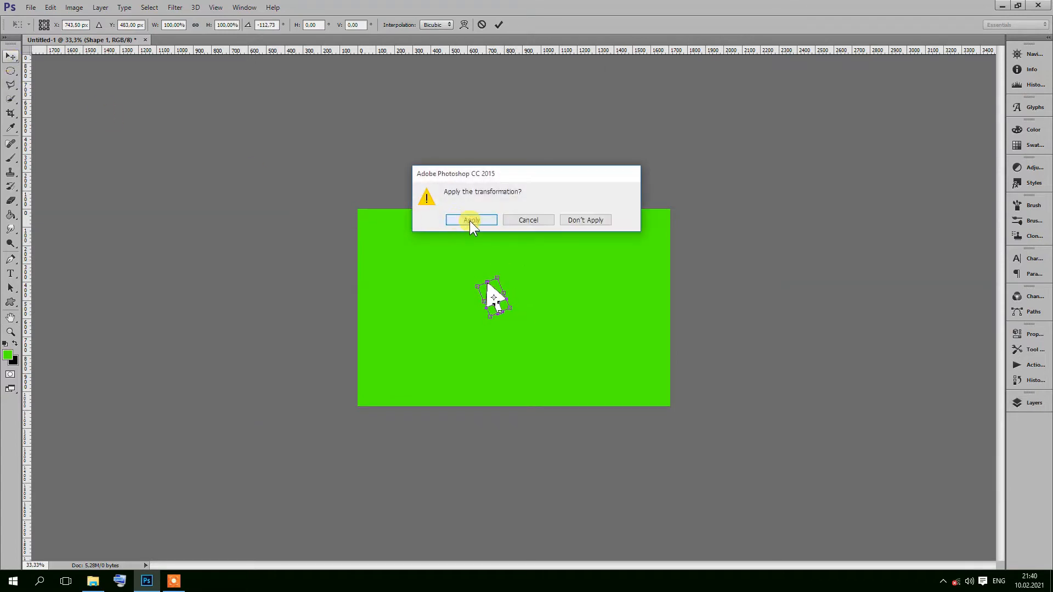
left_click(468, 219)
left_click_drag(490, 296, 586, 386)
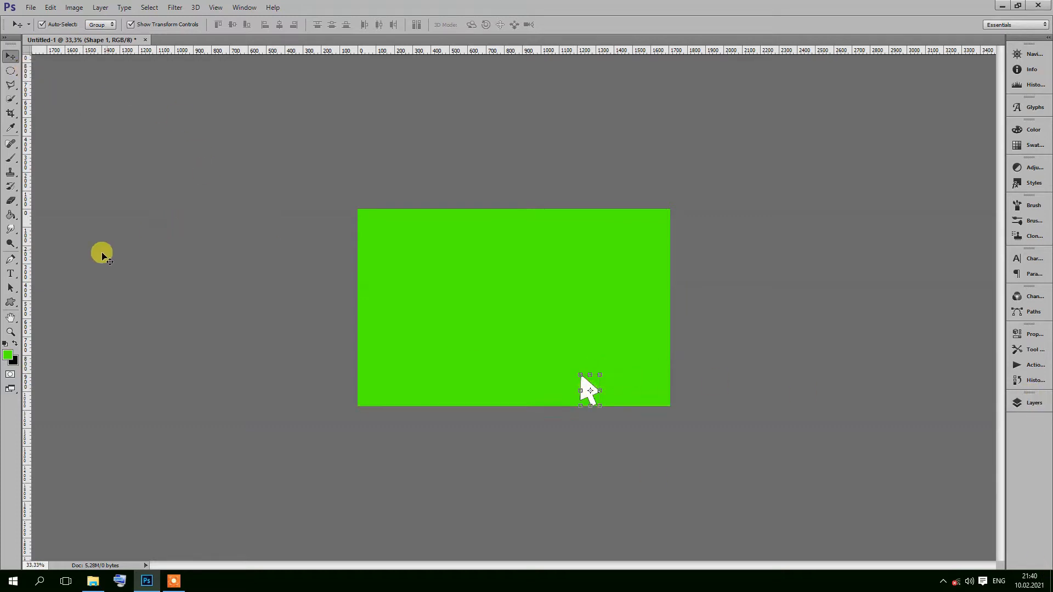
- Using the solid circle custom shape and a black fill, which also recolours the arrow, draw an ellipse about 1347 by 441 px
left_click(10, 302)
left_click(428, 24)
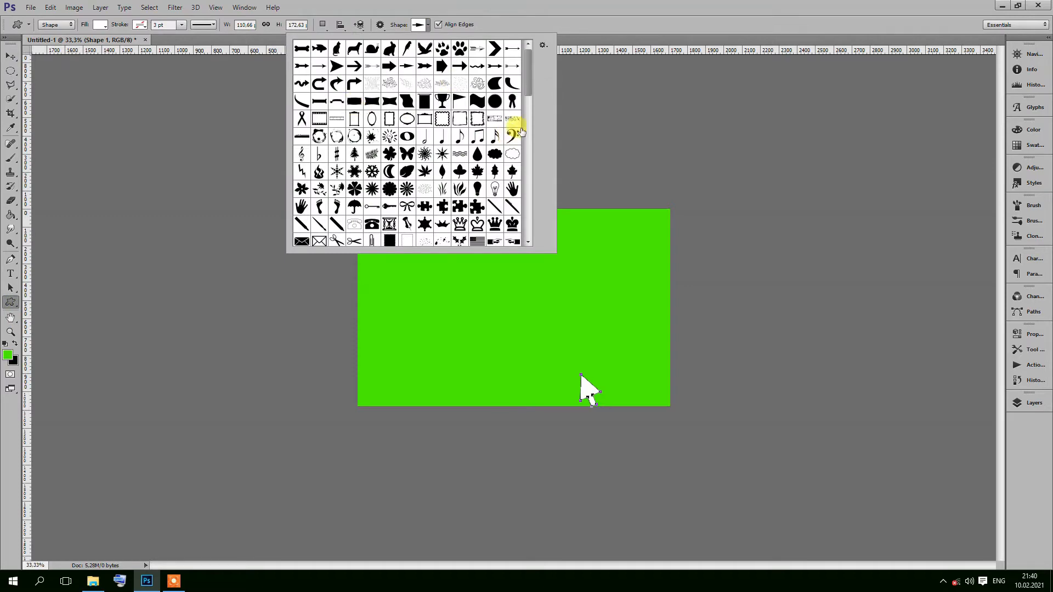
left_click_drag(531, 64, 528, 136)
left_click(373, 81)
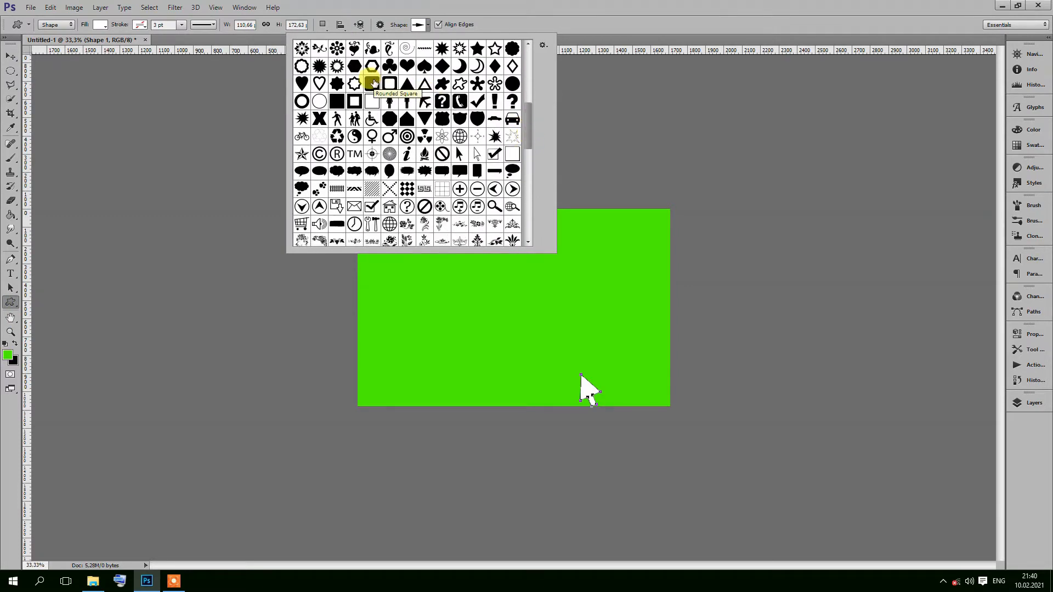
left_click(512, 84)
left_click(428, 24)
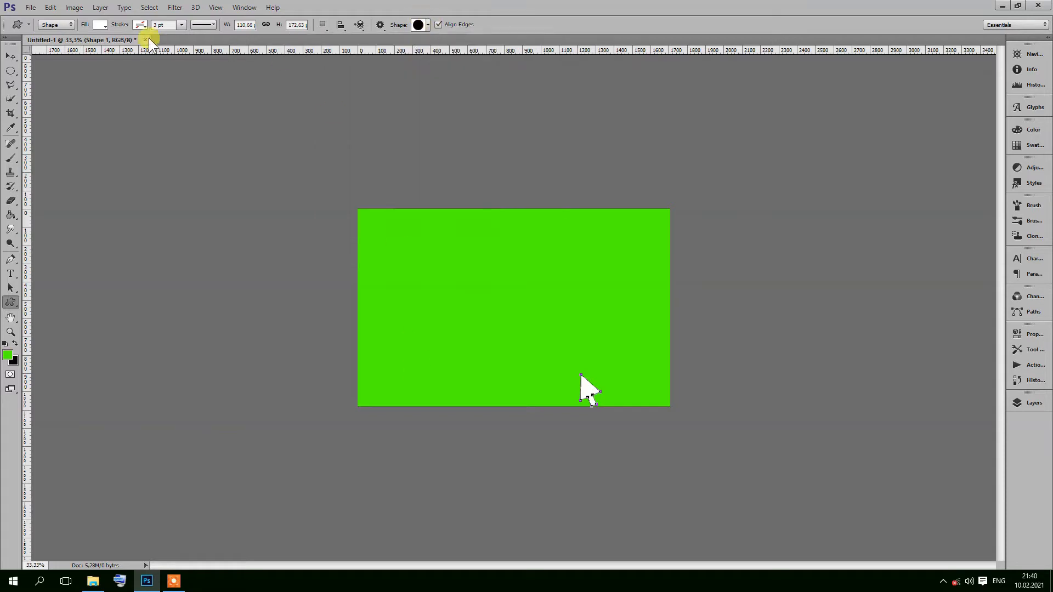
left_click(102, 26)
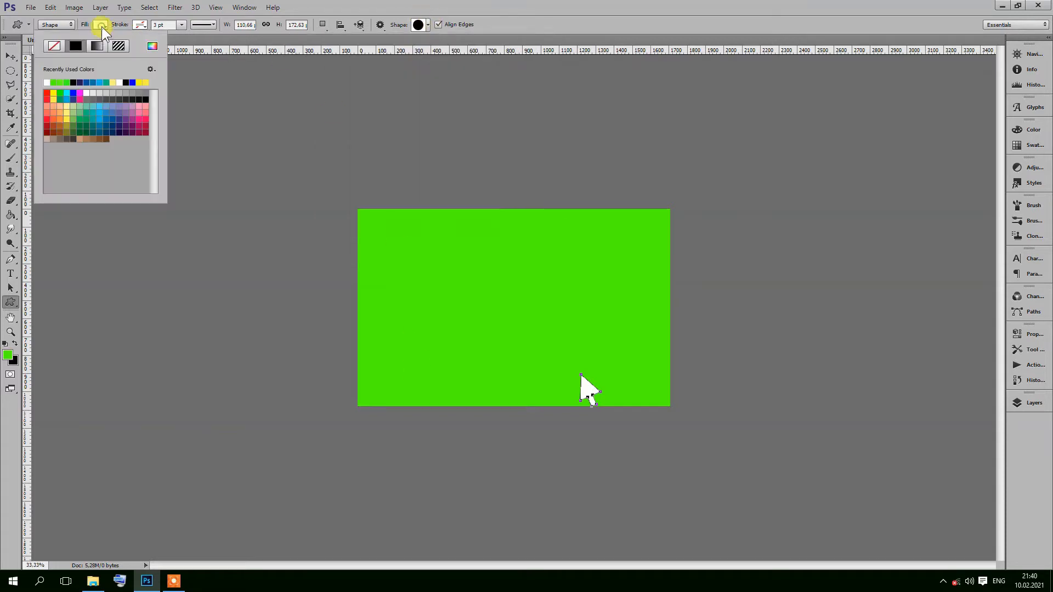
left_click(74, 83)
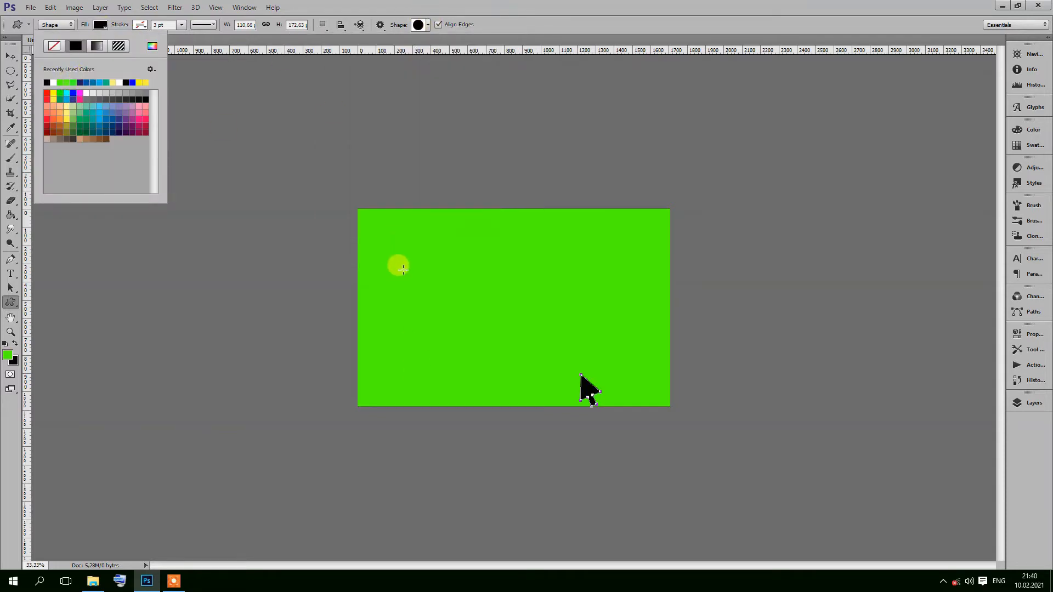
left_click(403, 268)
left_click_drag(409, 266, 654, 345)
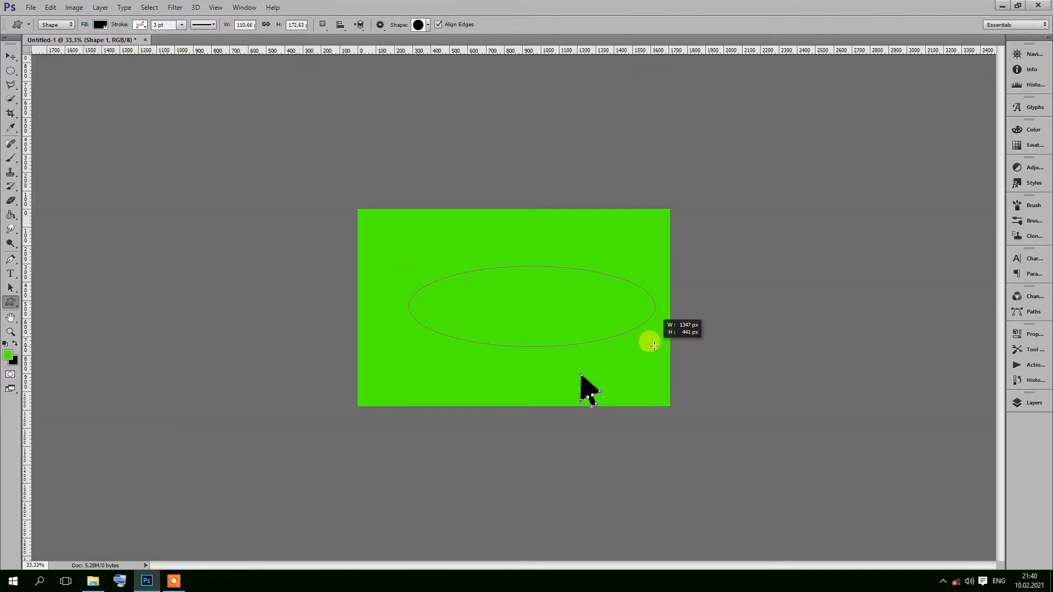
- Move the black ellipse up and left, stretch it to about 113% width so it is centred horizontally, and apply the transformation
left_click(11, 56)
left_click_drag(441, 304, 424, 285)
left_click_drag(637, 287, 653, 287)
left_click_drag(391, 287, 375, 286)
left_click(10, 57)
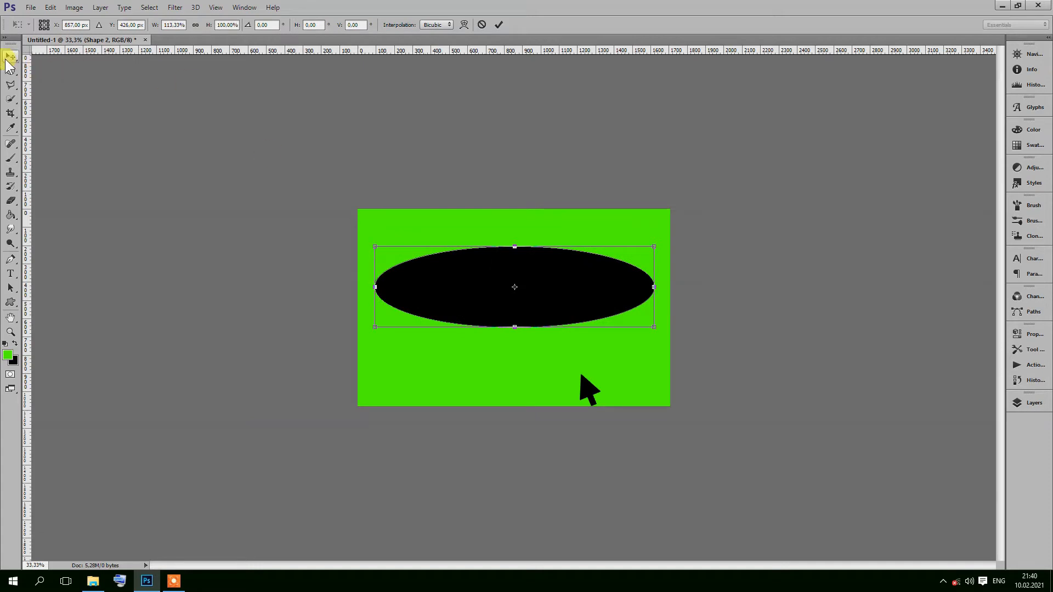
left_click(469, 222)
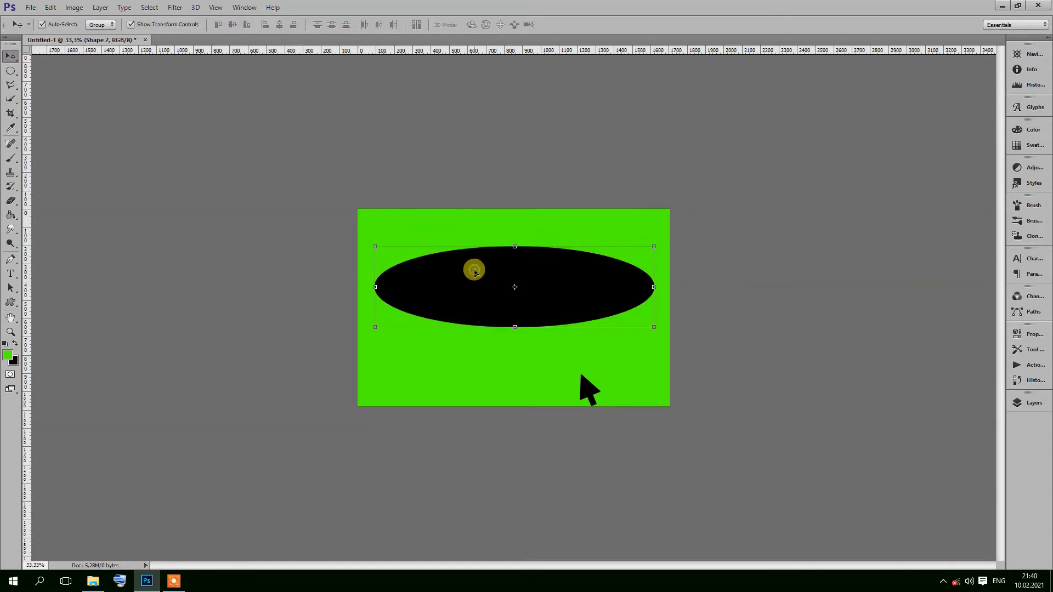
- Rasterize the ellipse and erase a round hole near its left end with a 235 px hard eraser
left_click(11, 201)
left_click(421, 279)
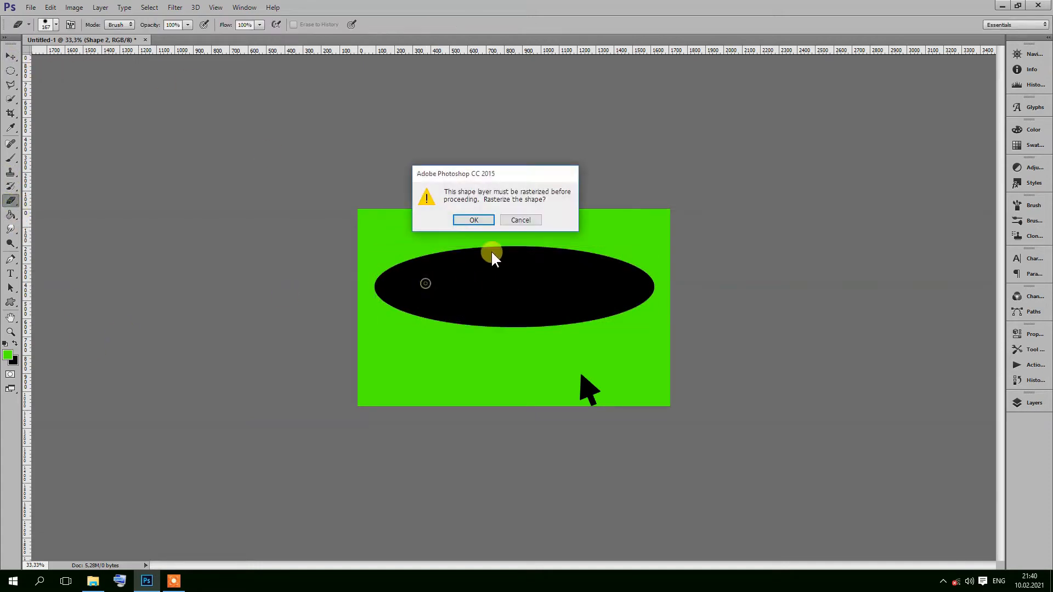
left_click(472, 220)
left_click(56, 24)
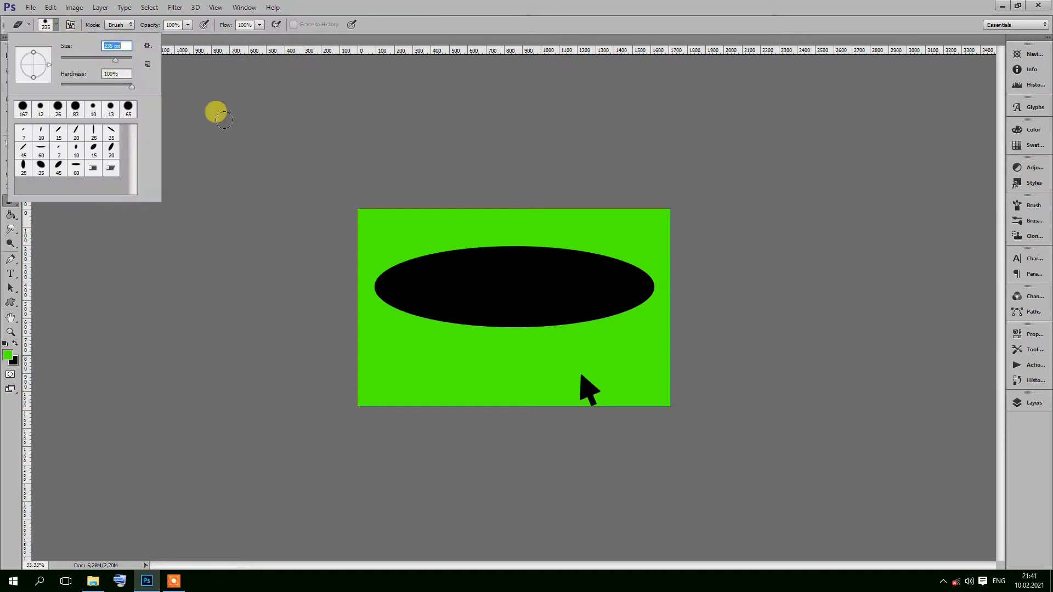
left_click(422, 286)
left_click(10, 56)
- Add the text "OBUNA" in the middle of the black ellipse
left_click(10, 273)
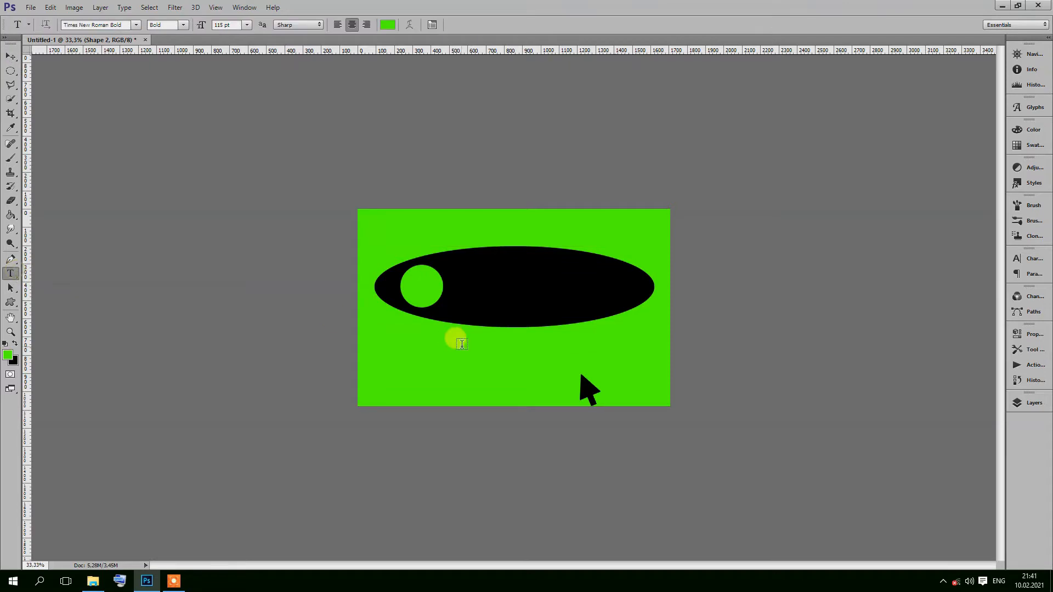
left_click(507, 285)
type("OBUNA")
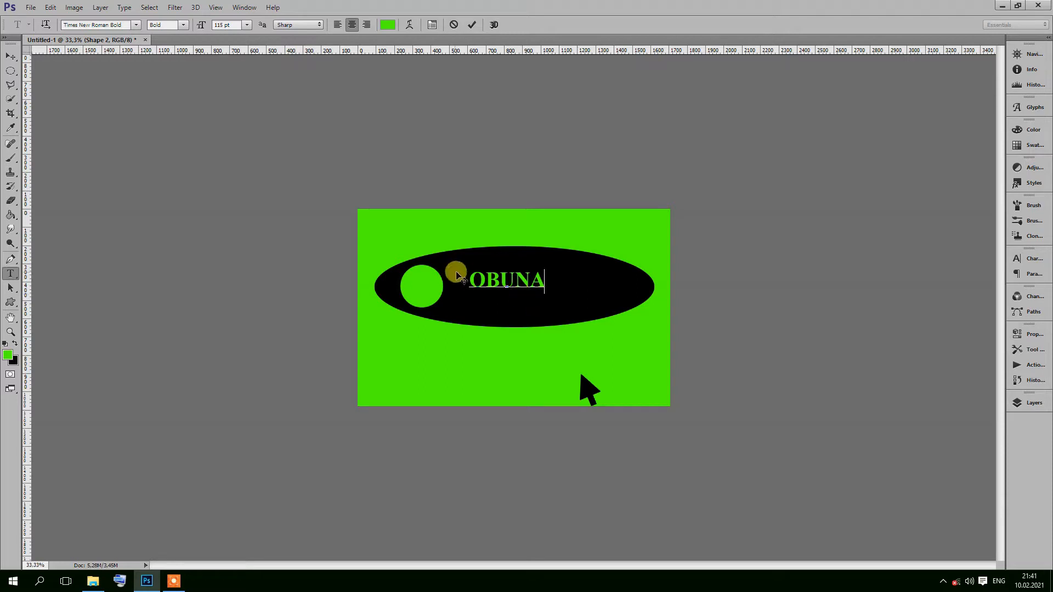
- Recolour the OBUNA text bright red
left_click_drag(543, 282, 452, 272)
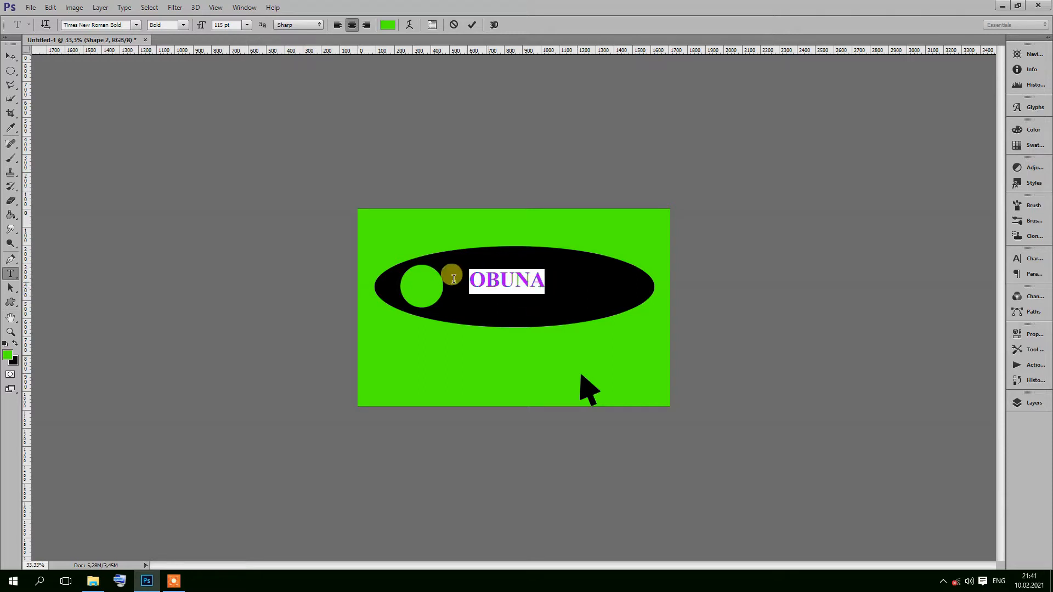
left_click(387, 25)
left_click(906, 168)
left_click(899, 166)
left_click(1002, 158)
left_click(182, 24)
left_click(183, 24)
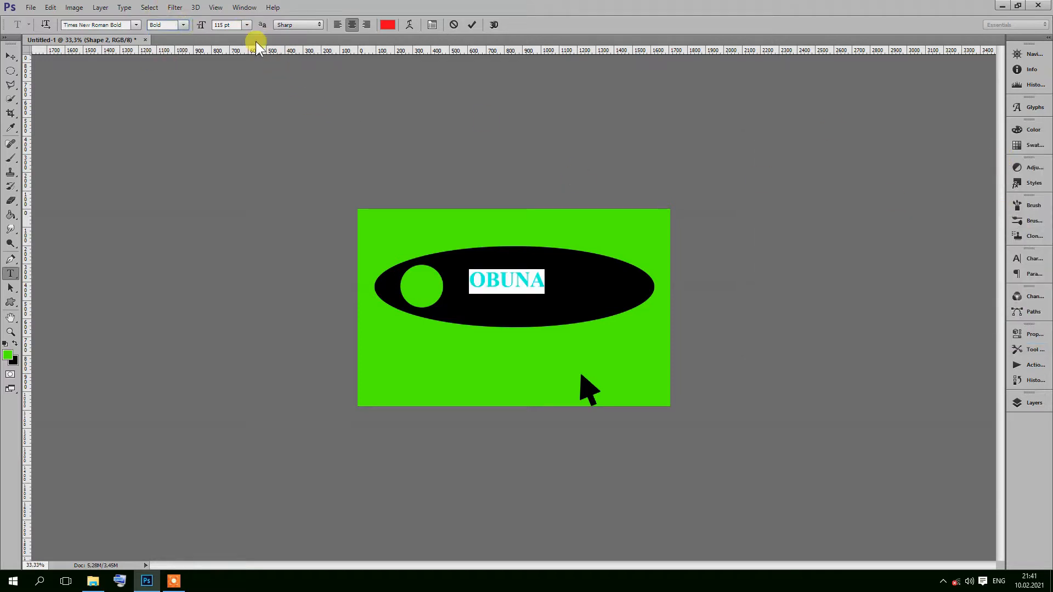
- Add a thin near-white (#fbfbfd) outside Stroke layer style to the OBUNA text layer
left_click(1034, 402)
left_click(926, 387)
right_click(918, 392)
left_click(670, 100)
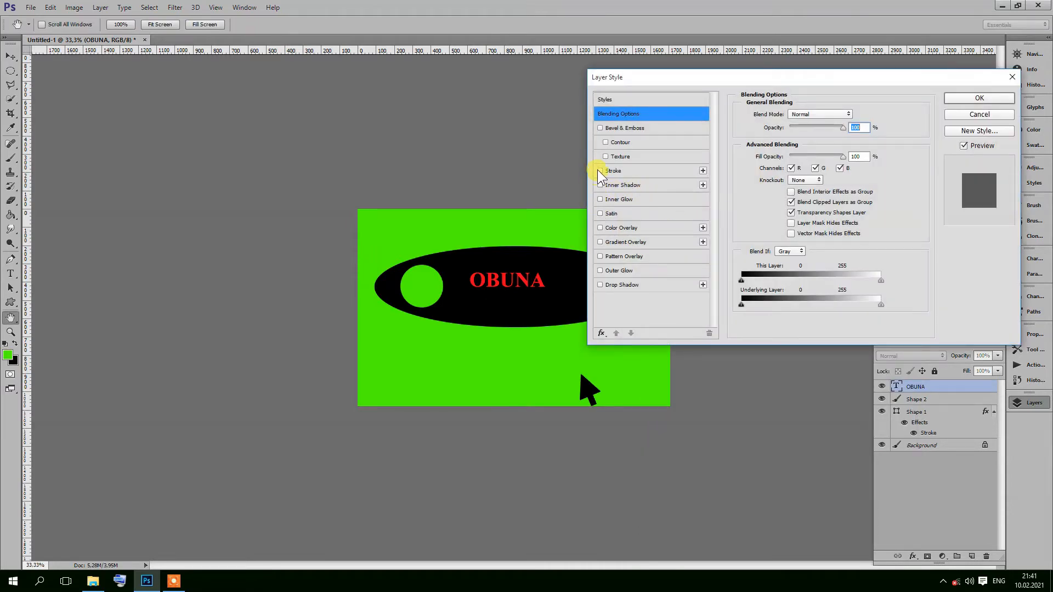
left_click(613, 171)
left_click(769, 200)
left_click(758, 168)
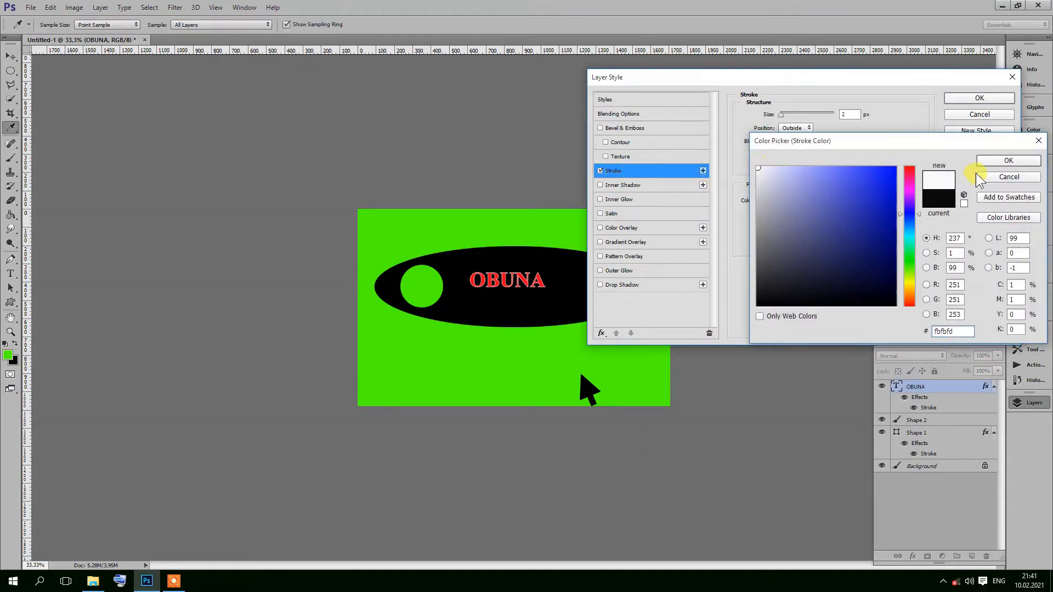
left_click(1007, 161)
left_click_drag(786, 117, 779, 114)
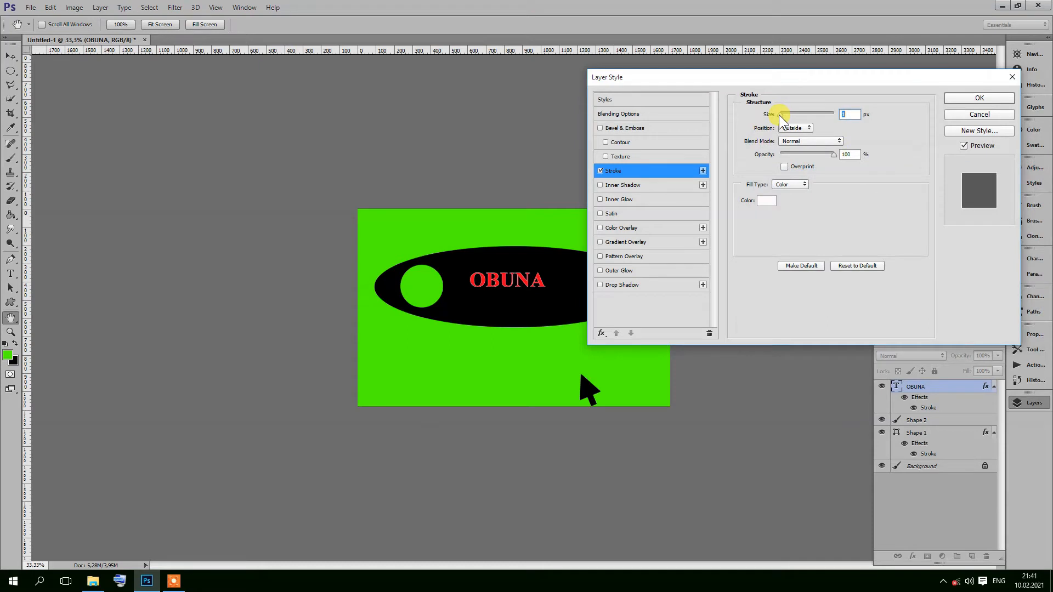
left_click(968, 99)
- Enlarge the OBUNA text to about 150% width and 147% height, place it beside the round hole and apply the transformation
left_click(10, 56)
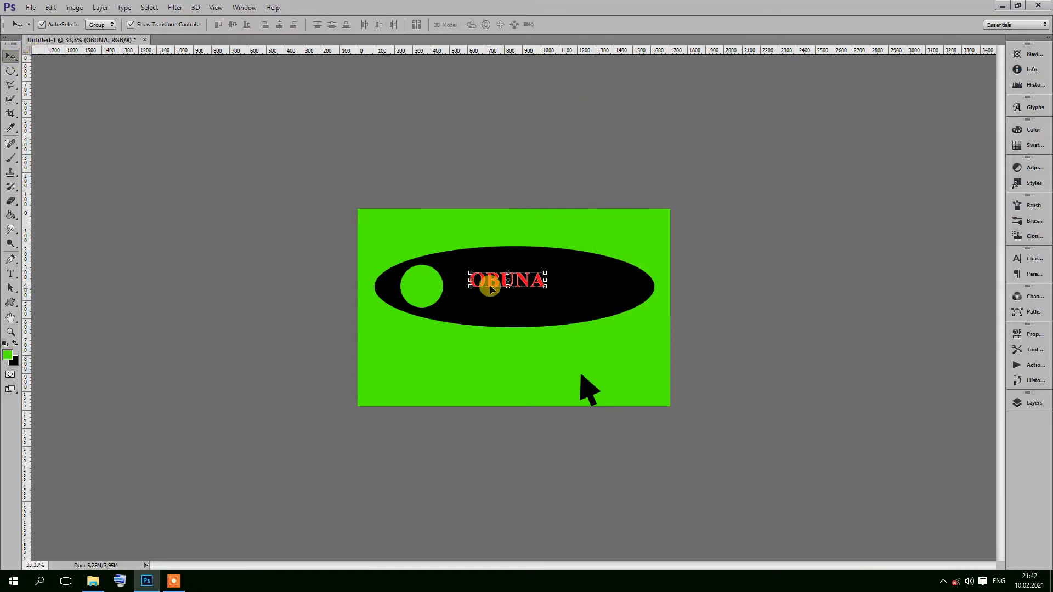
left_click_drag(489, 280, 566, 307)
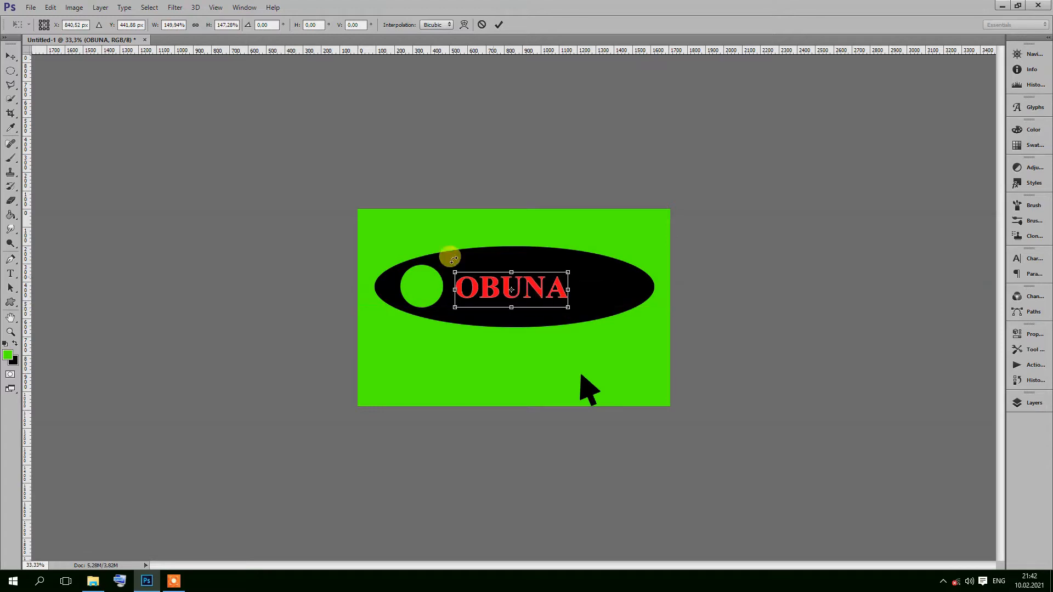
left_click(11, 56)
left_click(471, 220)
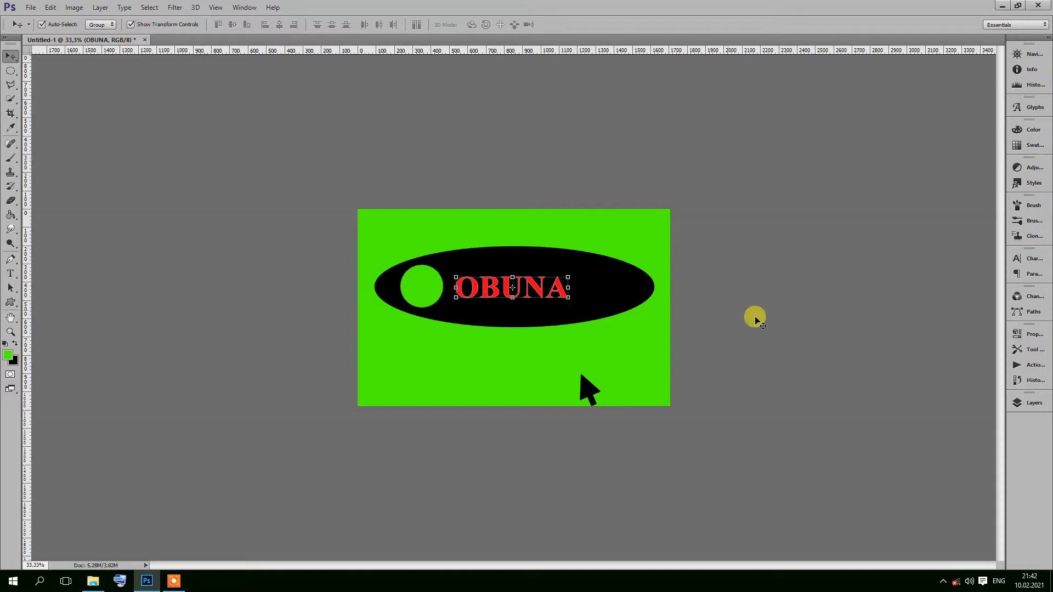
- Draw a green speaker custom shape with sound waves at the right end of the black ellipse
left_click(1015, 402)
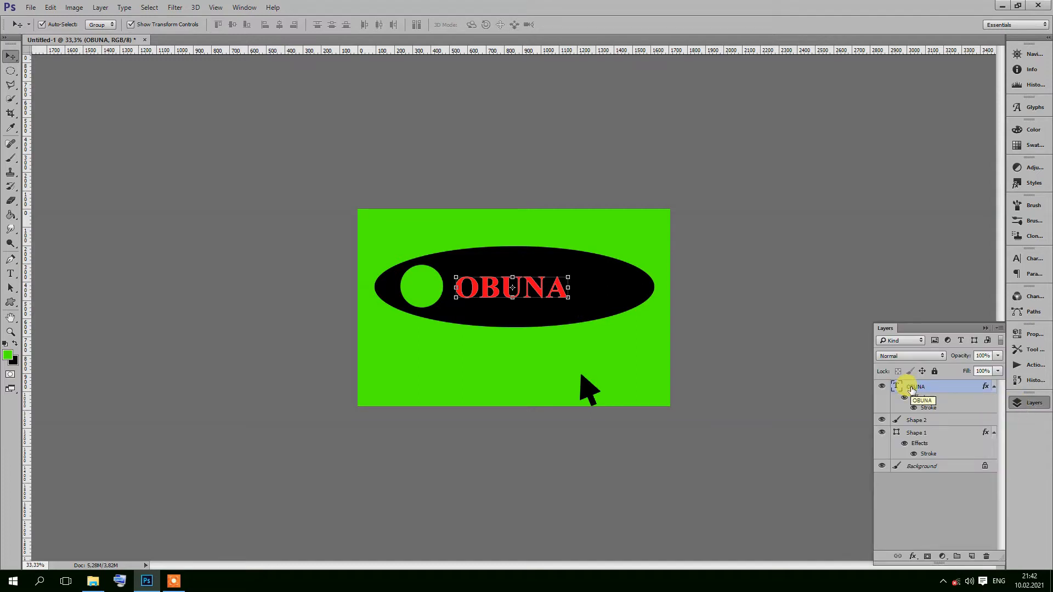
left_click(10, 302)
left_click(427, 25)
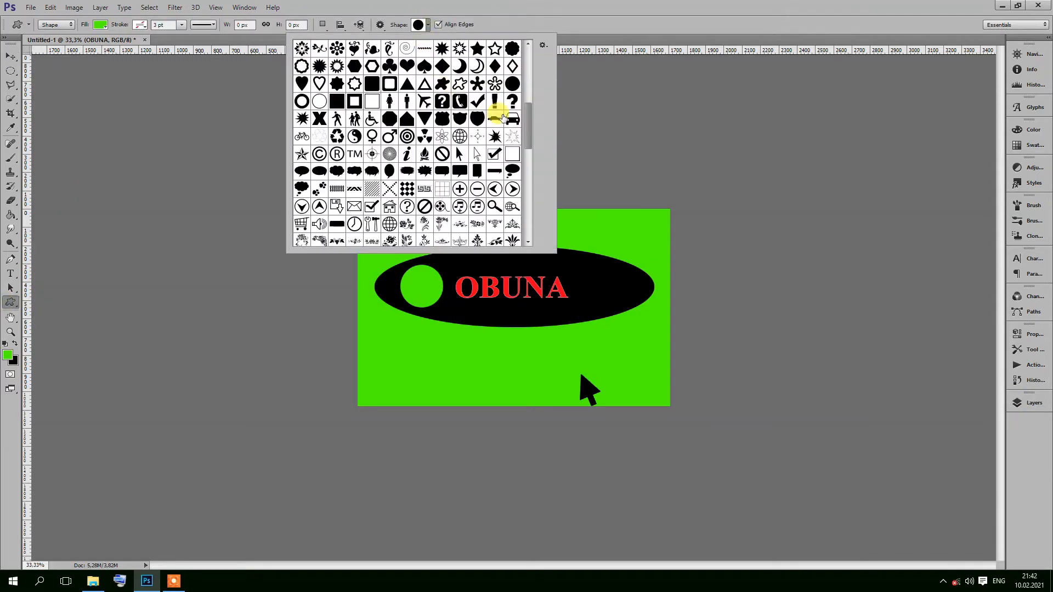
mouse_move(528, 126)
left_mouse_down()
mouse_move(531, 159)
mouse_move(527, 63)
mouse_move(519, 102)
mouse_move(519, 84)
mouse_move(531, 139)
mouse_move(527, 131)
left_mouse_up()
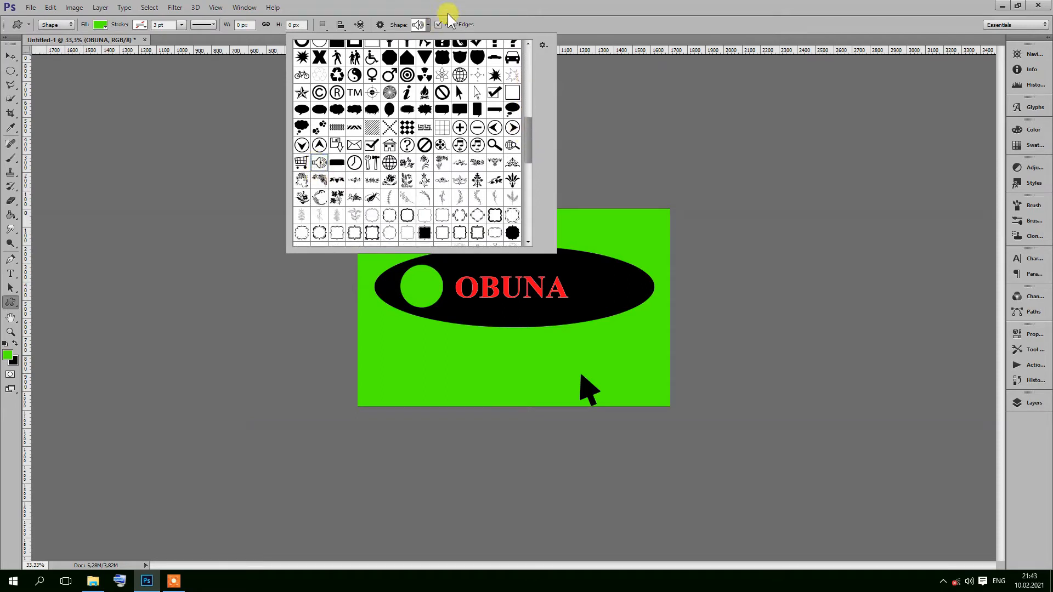
left_click(439, 18)
left_click_drag(623, 266, 622, 289)
left_click(9, 56)
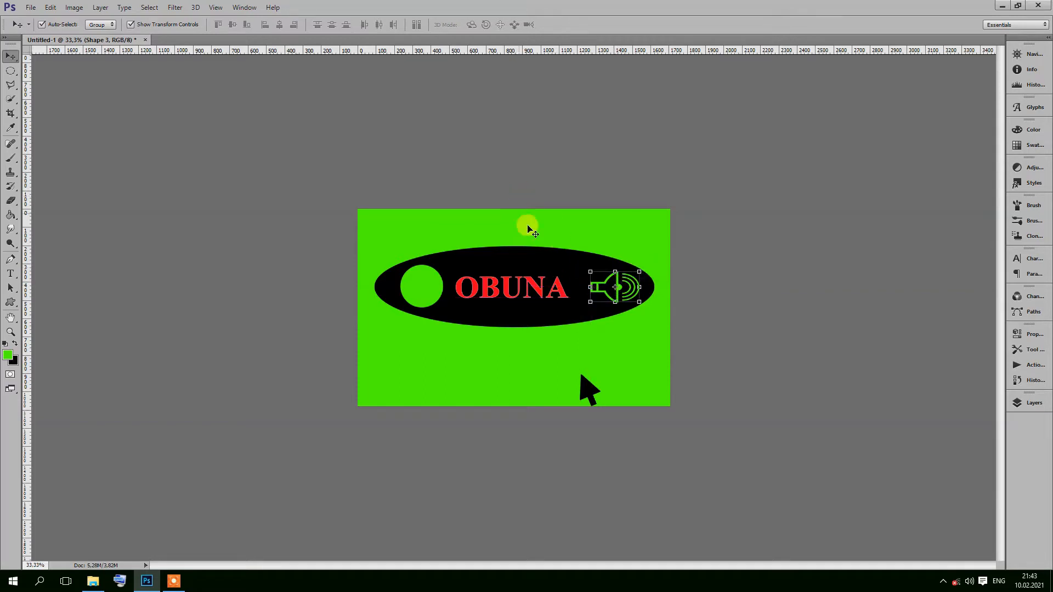
left_click(1024, 403)
right_click(907, 384)
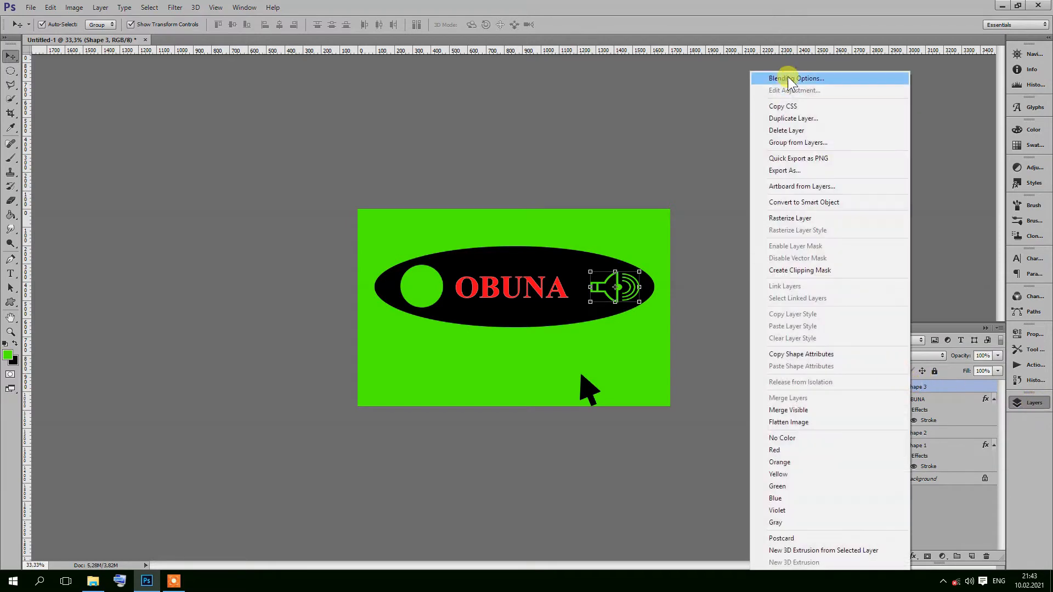
left_click(789, 80)
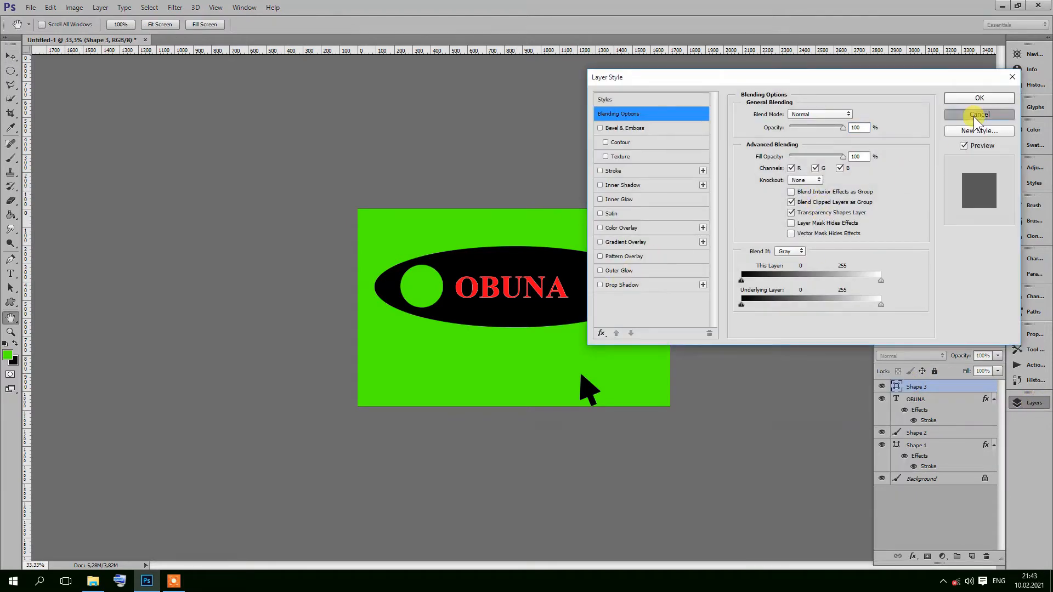
left_click(978, 99)
- Recolour the speaker shape white and outline its sound waves with a Polygonal Lasso selection
left_click(11, 303)
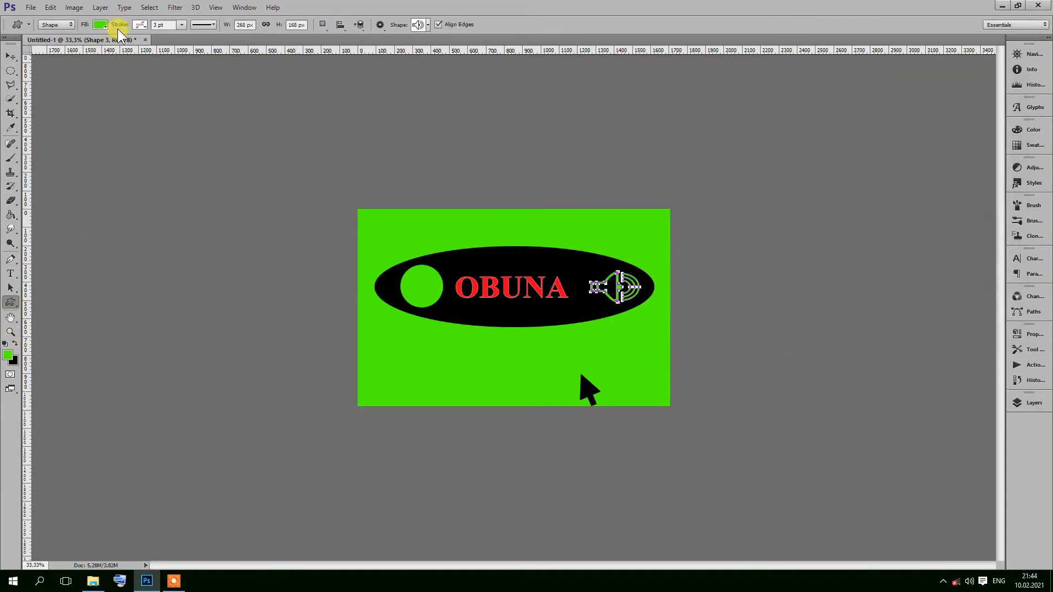
left_click(101, 24)
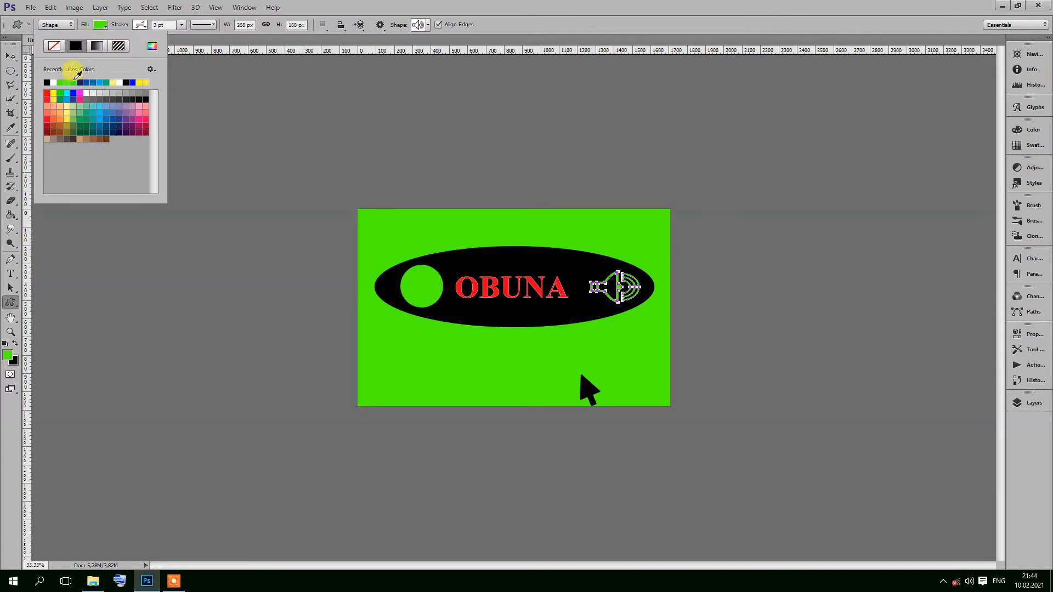
left_click(11, 85)
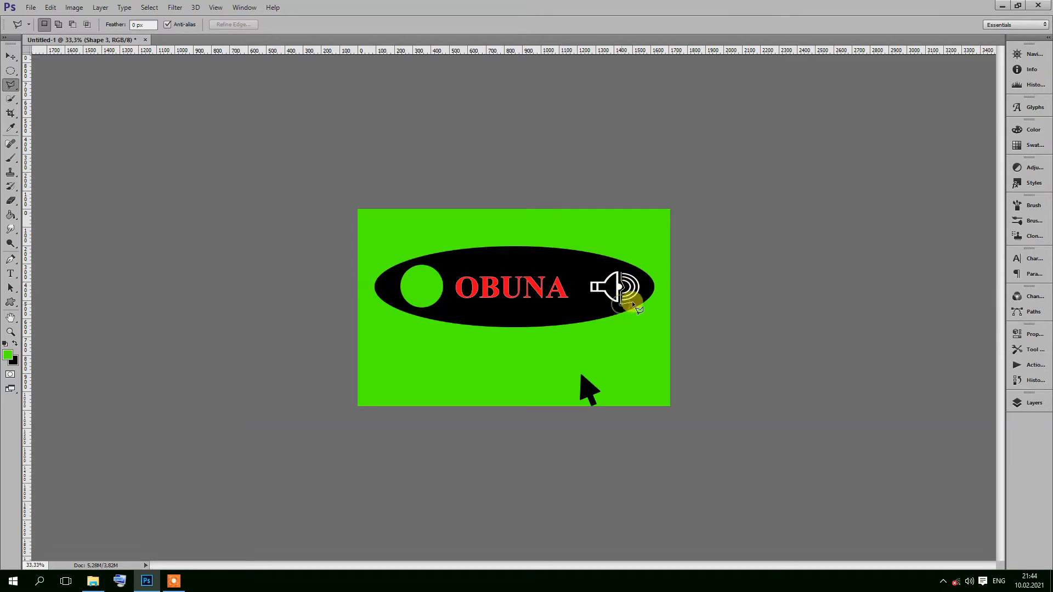
left_click(621, 271)
left_click(10, 57)
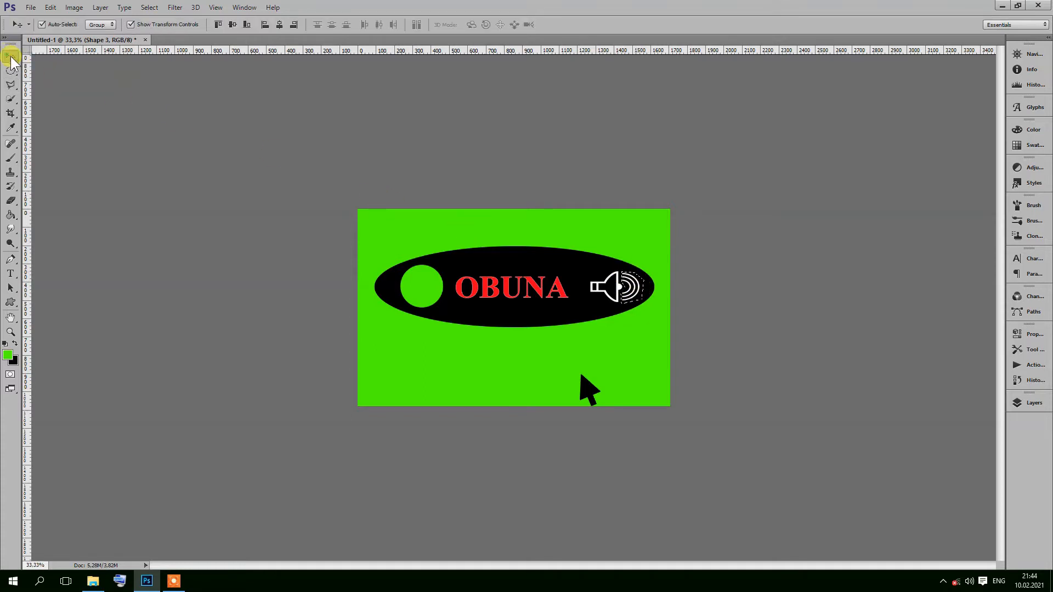
left_click(1030, 403)
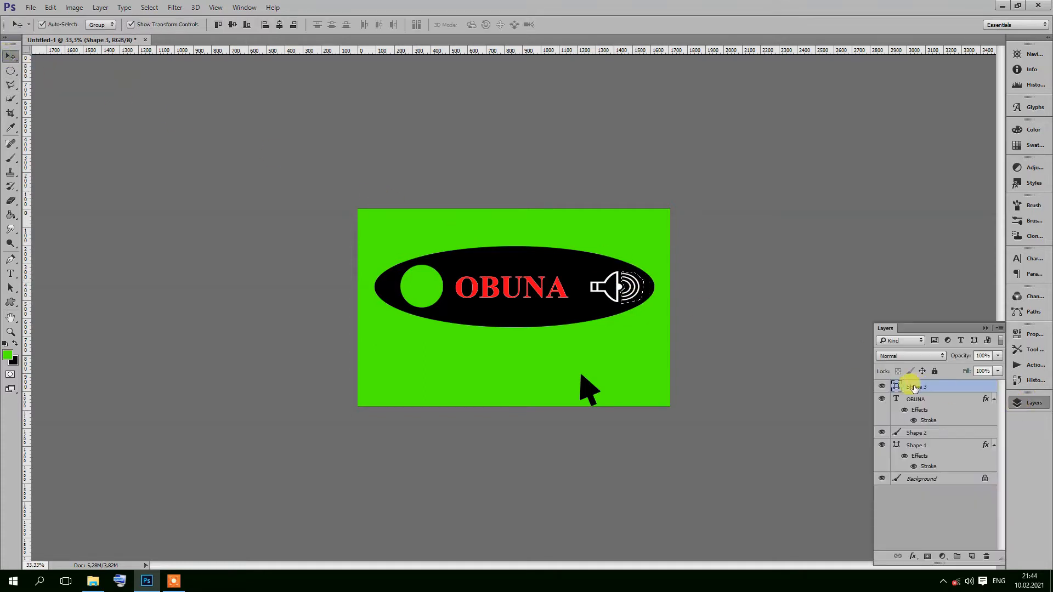
left_click(630, 287, "ctrl")
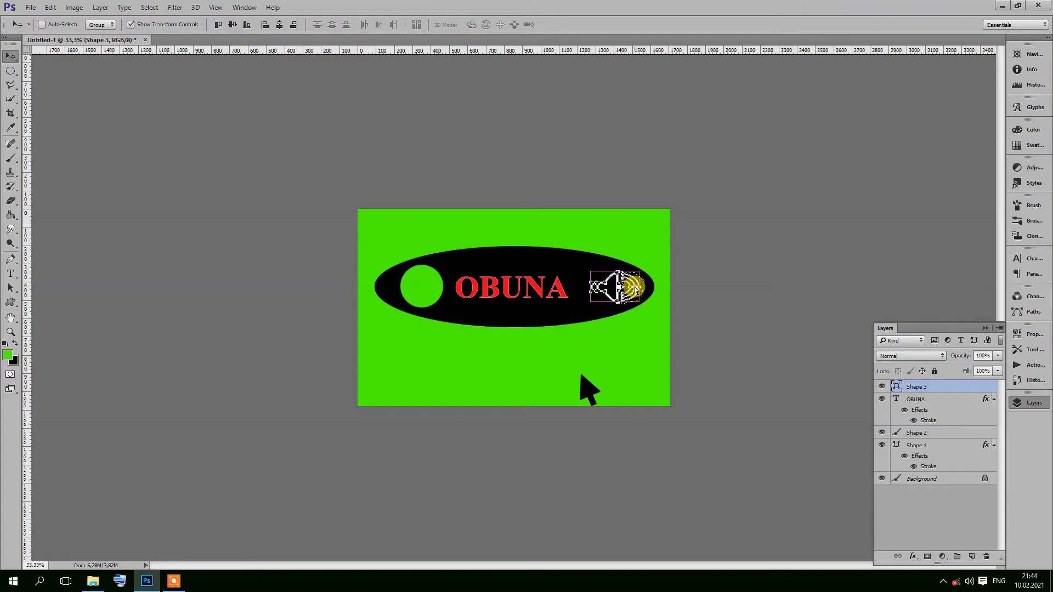
left_click(915, 387)
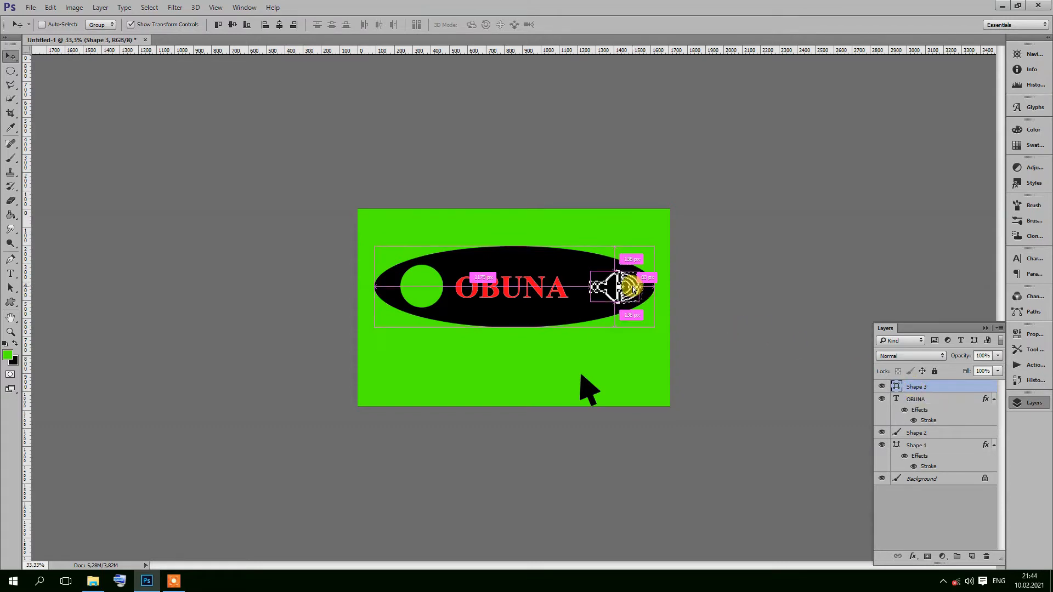
left_click(881, 387)
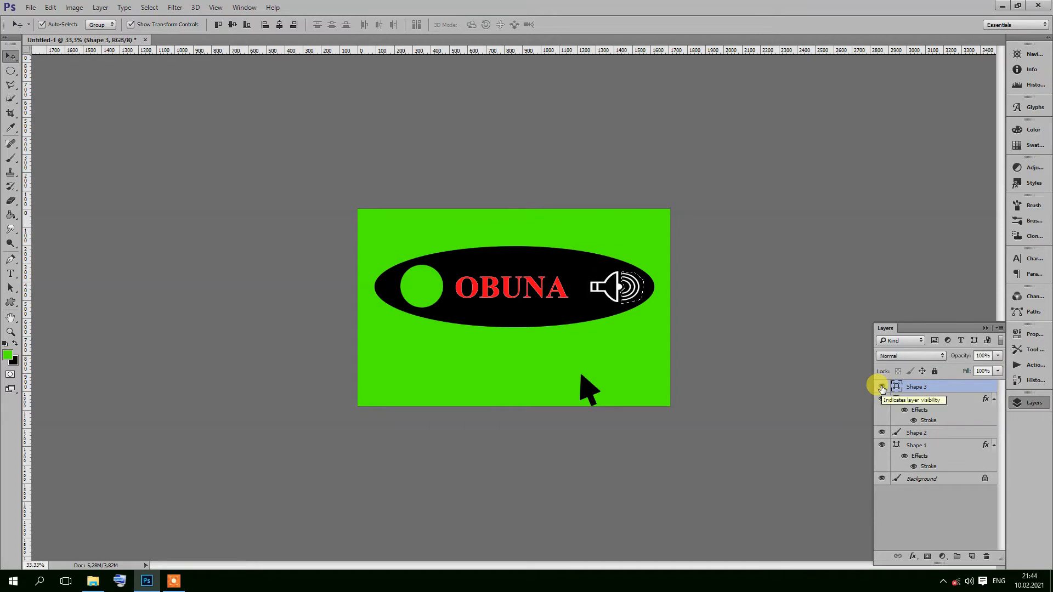
left_click(919, 388)
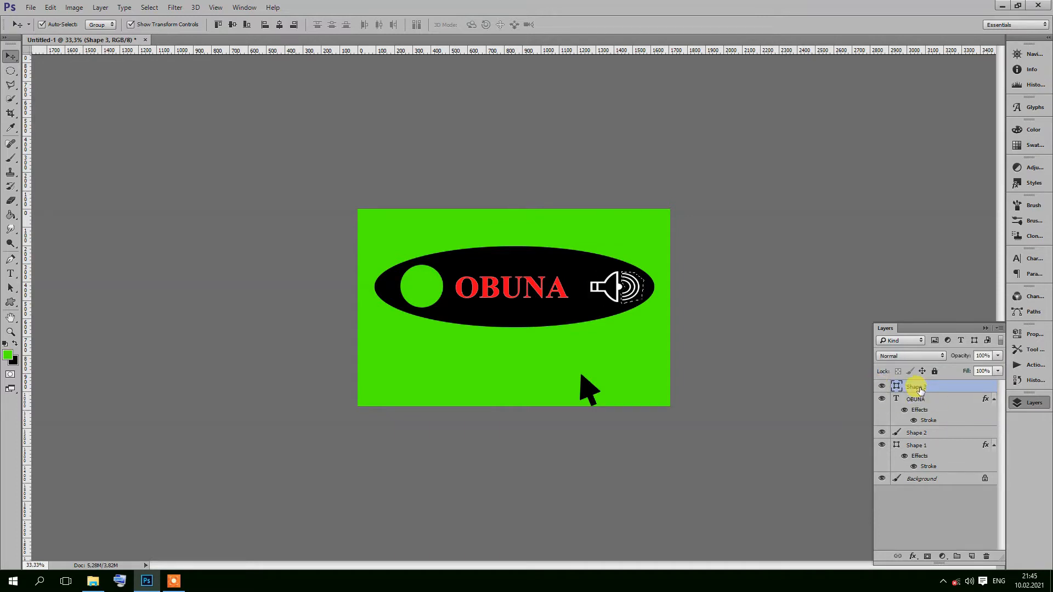
left_click(935, 340)
left_click(934, 341)
left_click(949, 342)
left_click(961, 340)
left_click(935, 341)
left_click(975, 340)
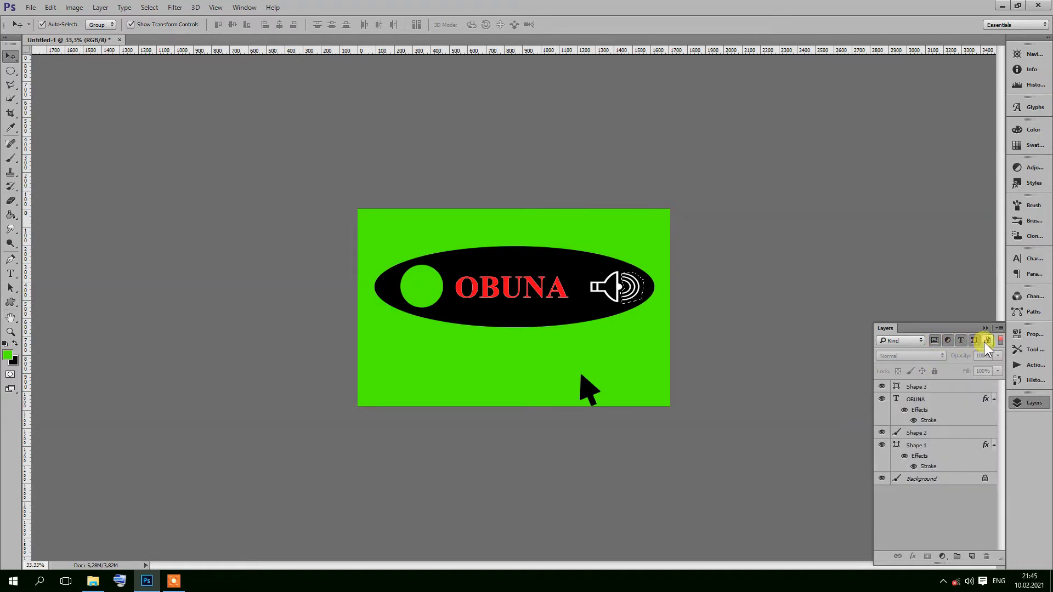
- Duplicate the Shape 3 speaker layer, erase the selected sound waves from the rasterized copy and hide the original layer
left_click(895, 387)
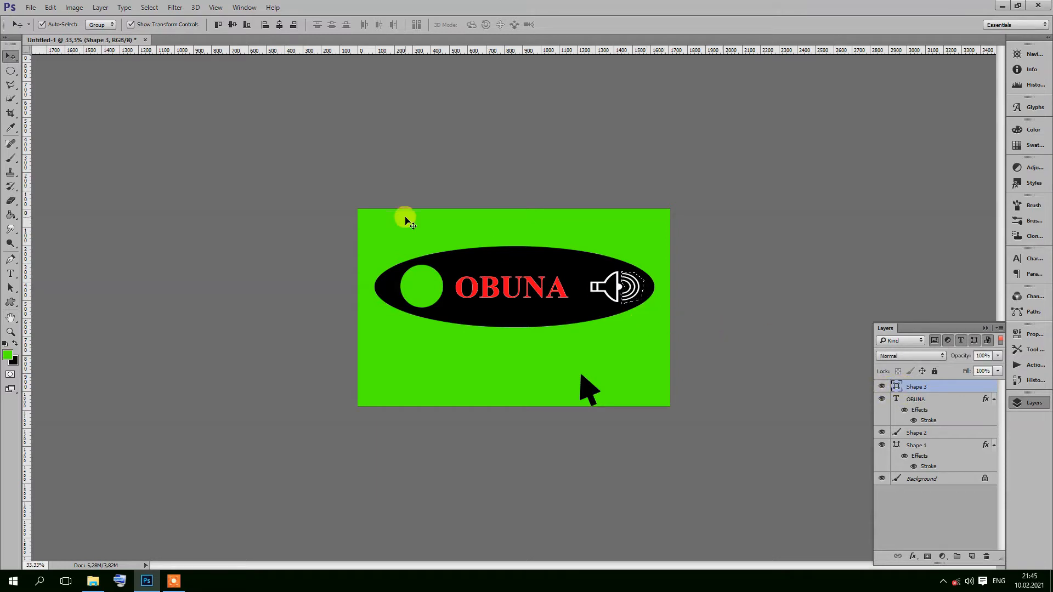
left_click_drag(916, 386, 971, 556)
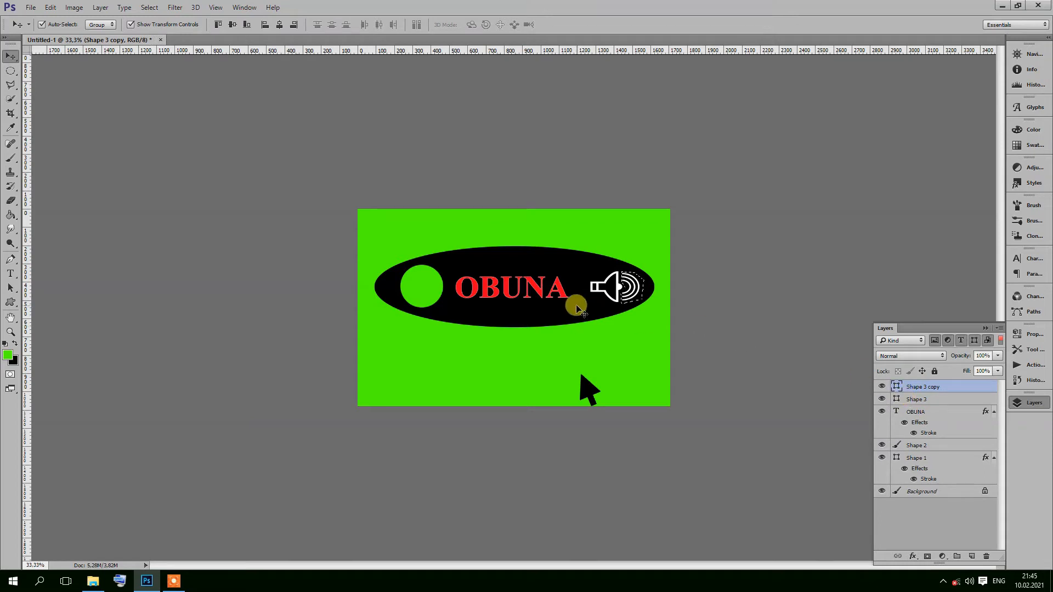
left_click(11, 200)
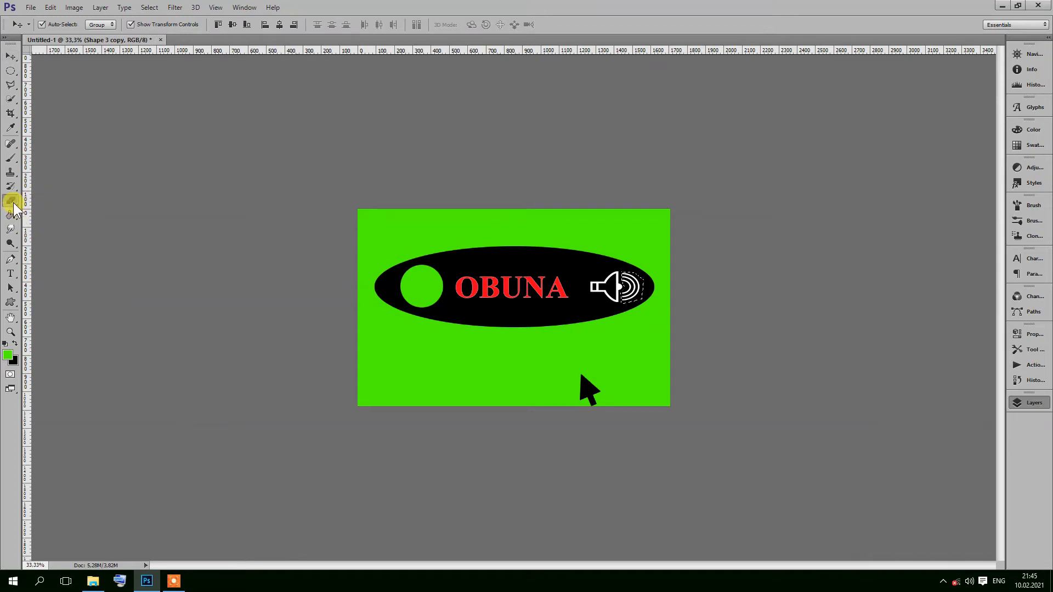
left_click(606, 282)
left_click(518, 223)
mouse_move(651, 285)
left_mouse_down()
mouse_move(623, 278)
mouse_move(637, 285)
mouse_move(626, 286)
mouse_move(650, 282)
left_mouse_up()
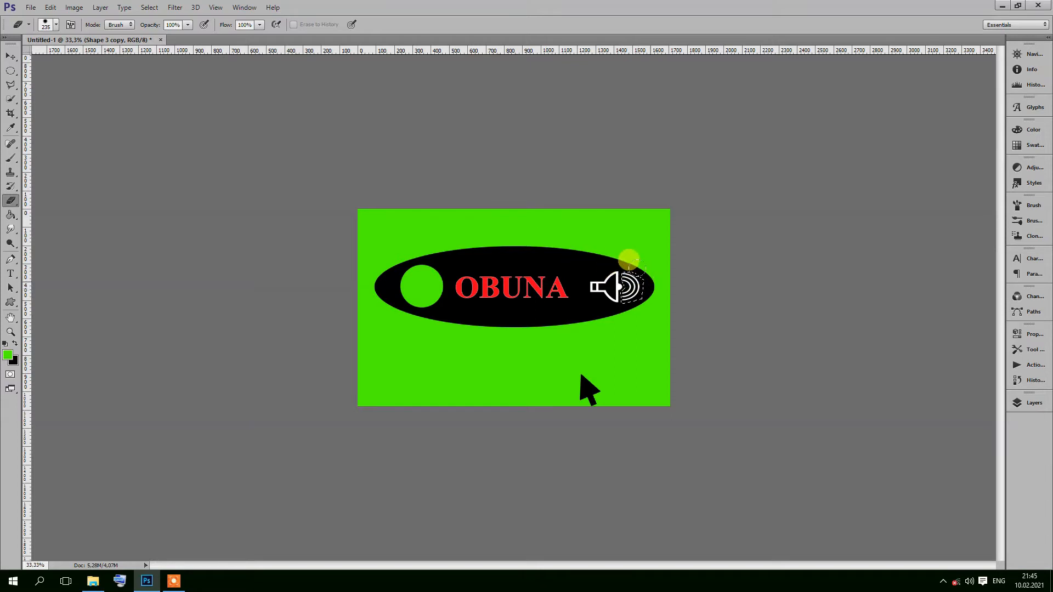
left_click(1030, 403)
left_click(882, 399)
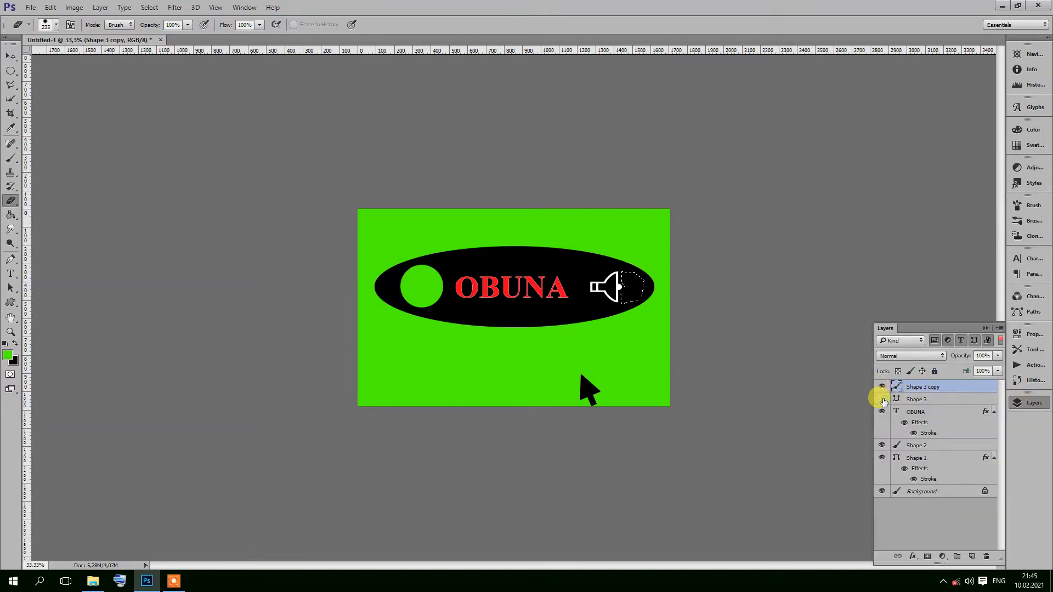
- With only the original Shape 3 speaker shown, invert the selection, rasterize the layer and erase the speaker body, leaving the sound waves
left_click(897, 398)
left_click(881, 386)
left_click(881, 399)
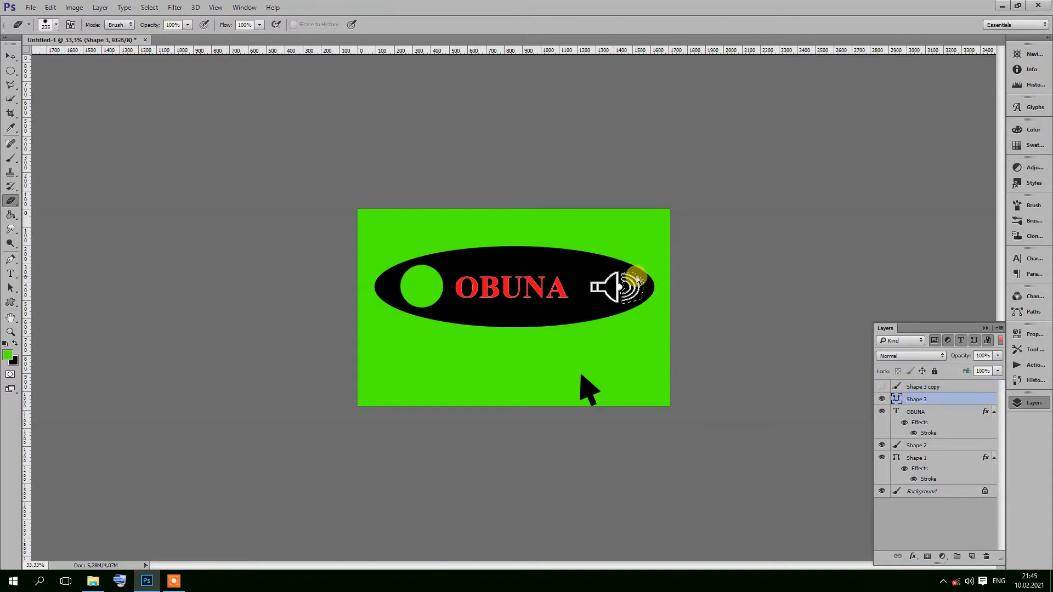
key("ctrl+a")
left_click(603, 285)
key("Return")
left_click_drag(585, 254, 592, 292)
- Show the Shape 3 copy layer again and clear the selection
left_click(10, 56)
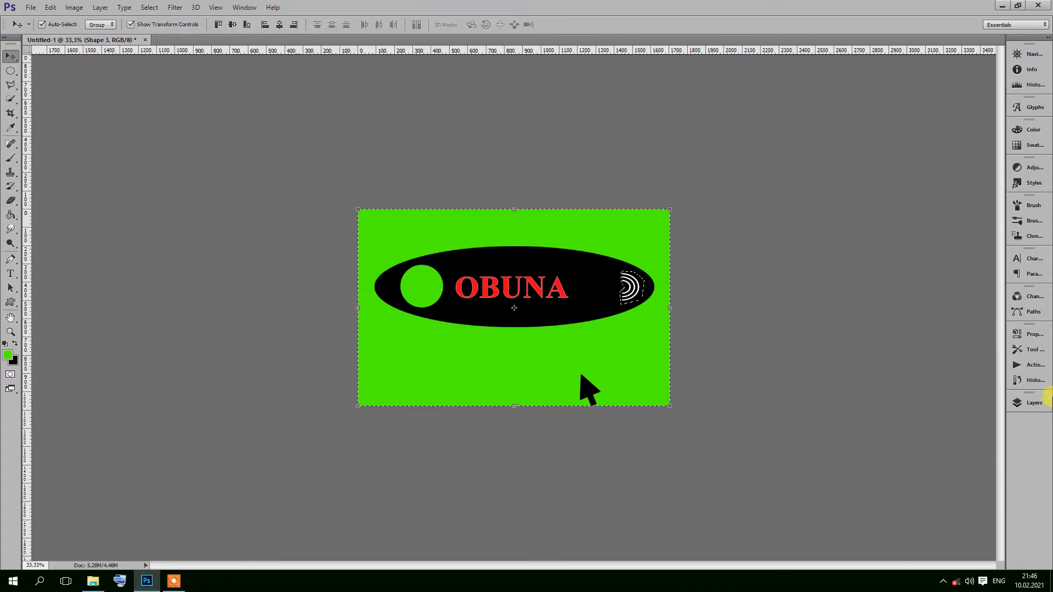
left_click(1024, 404)
left_click(882, 387)
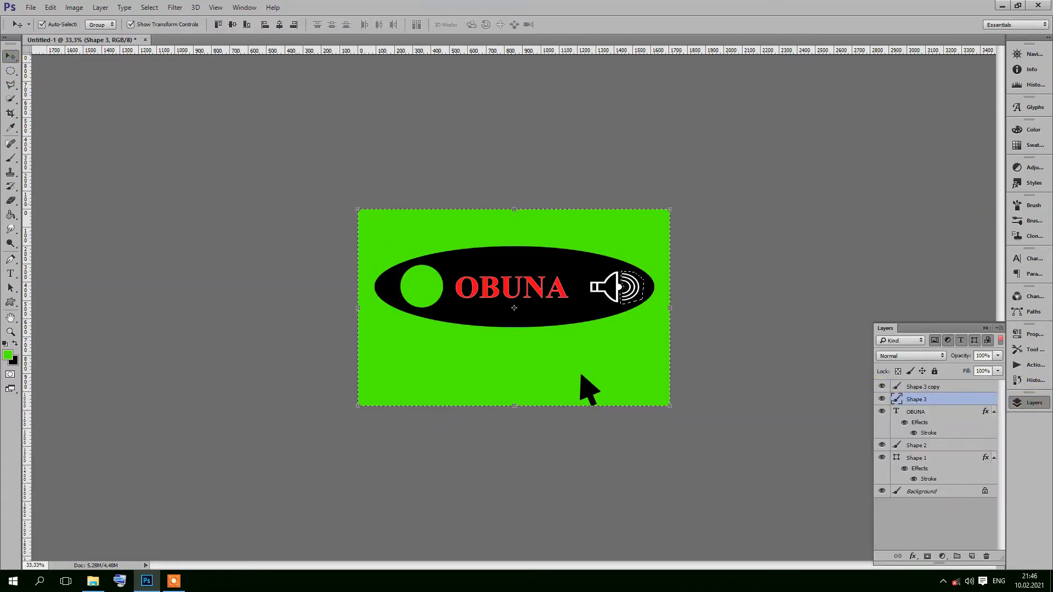
left_click(10, 99)
left_click(11, 57)
key("ctrl+d")
- Select the Shape 3 copy layer and hide the Shape 3 sound-wave layer
left_click(1025, 405)
left_click(904, 387)
left_click(881, 387)
left_click(882, 387)
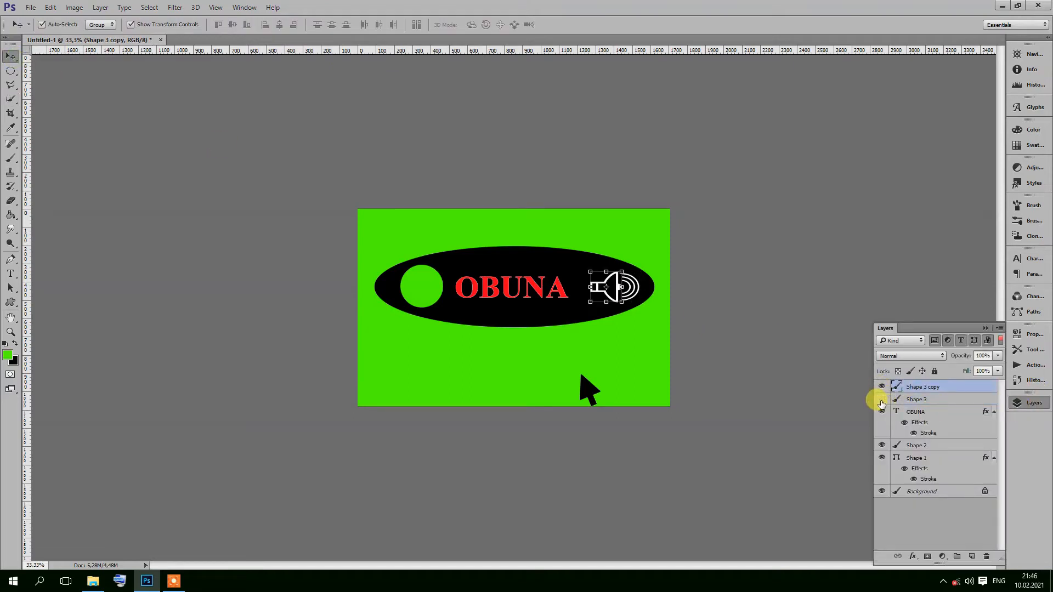
left_click(881, 399)
left_click(11, 57)
left_click(587, 397)
left_click(1029, 402)
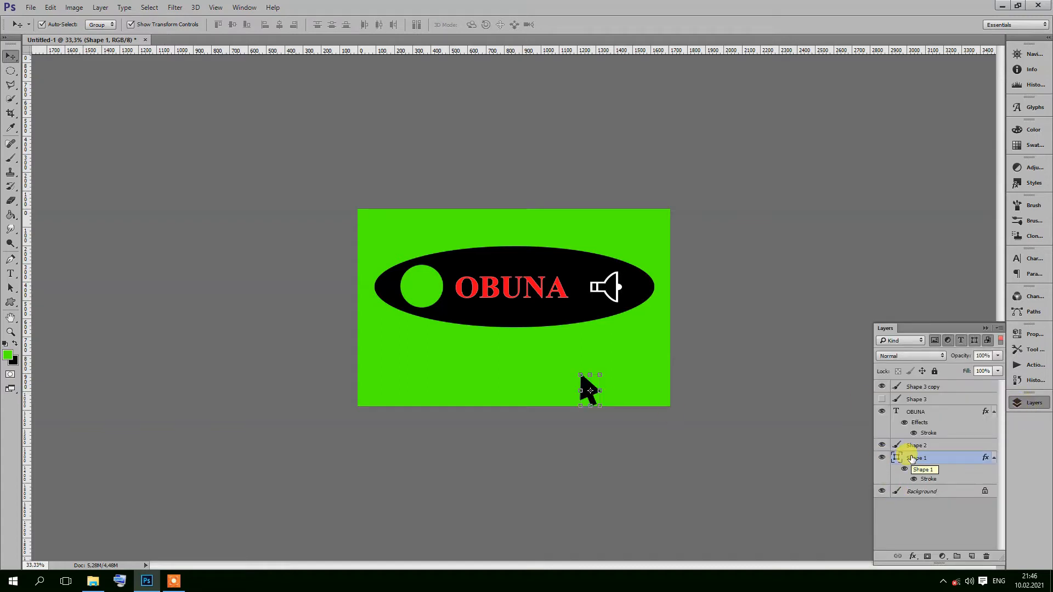
left_click(881, 491)
left_click(881, 491)
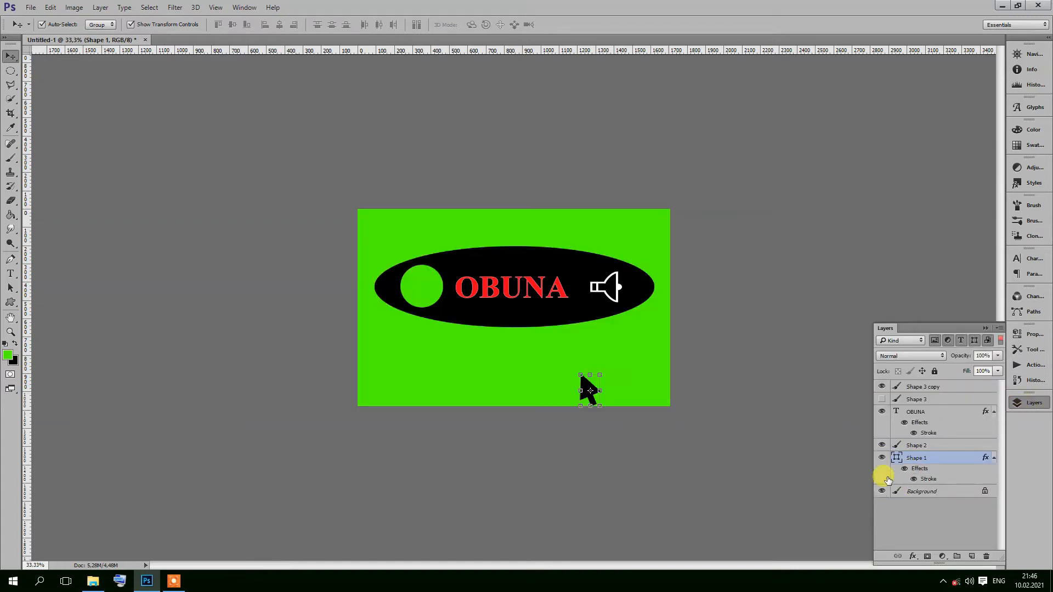
right_click(908, 458)
left_click(847, 79)
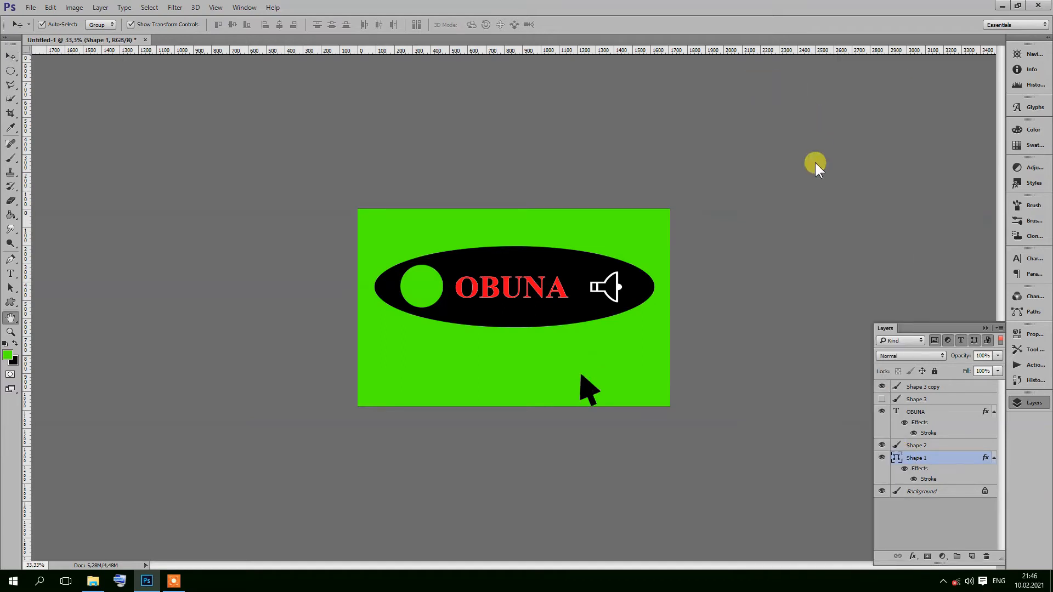
left_click(601, 228)
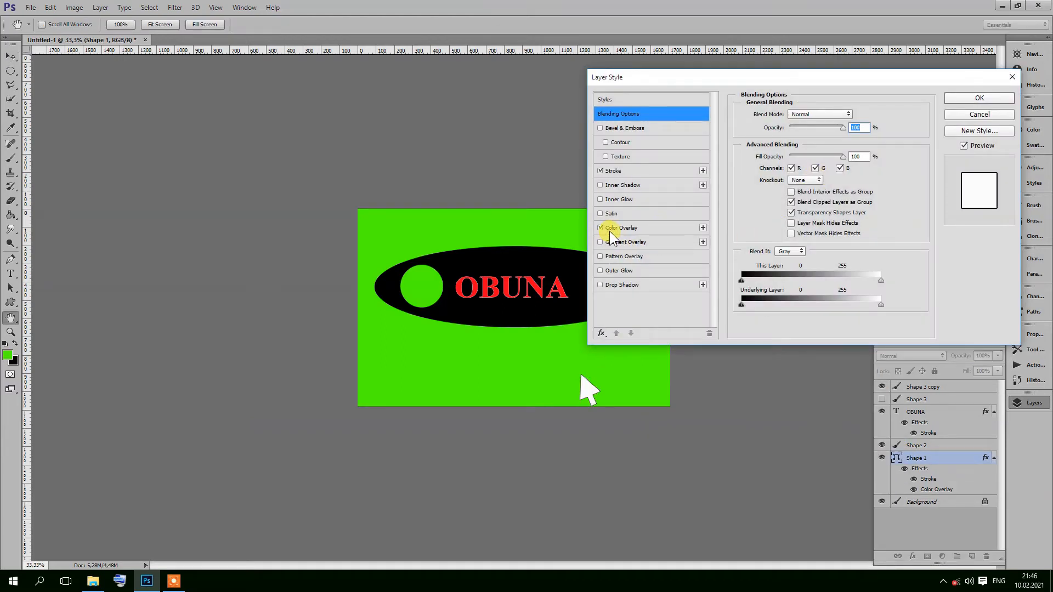
left_click(600, 229)
left_click(601, 171)
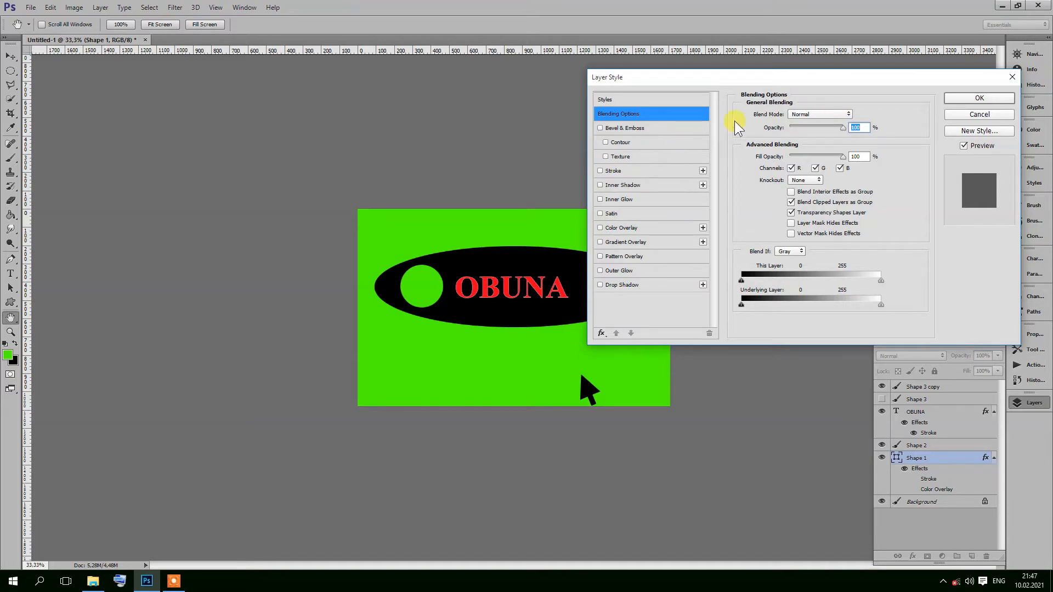
left_click(969, 115)
- Change the fill of the mouse-cursor arrow shape to white
left_click(10, 302)
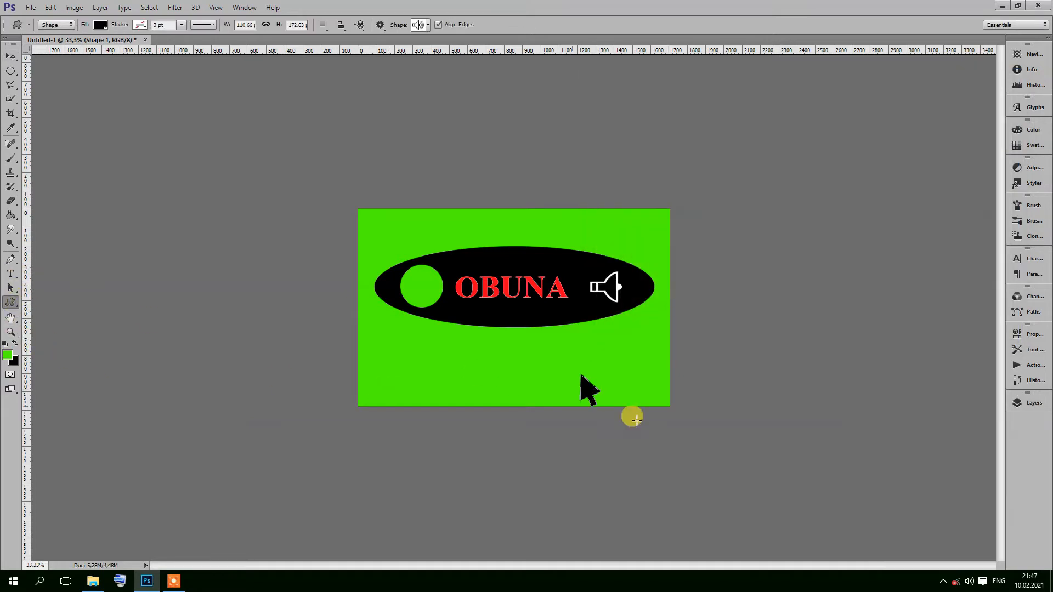
left_click(100, 25)
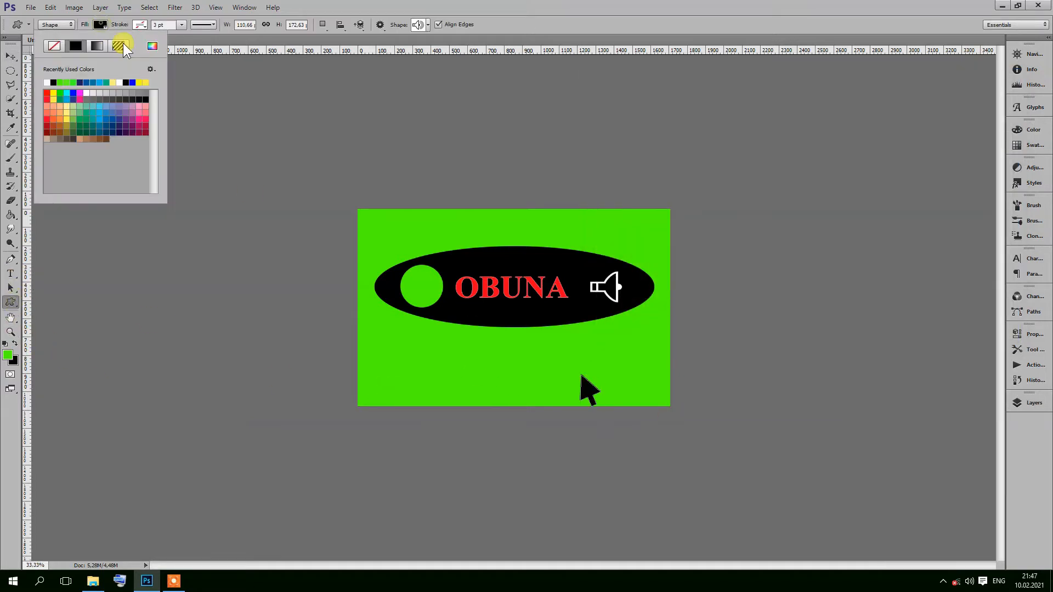
left_click(48, 82)
left_click(11, 57)
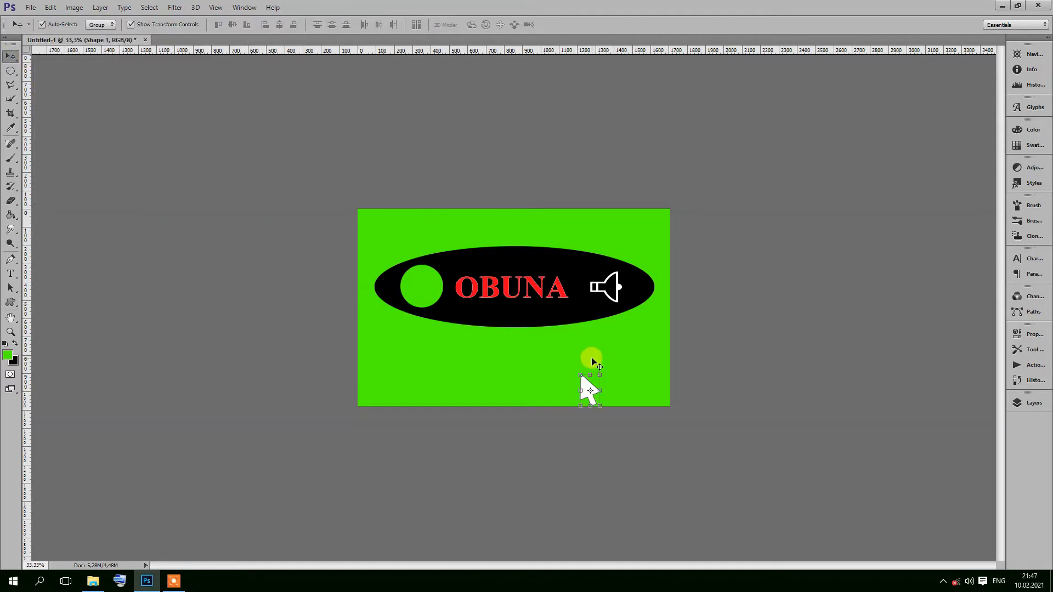
- Delete the mouse-cursor arrow layer and hide all remaining layers except Background
left_click(1025, 403)
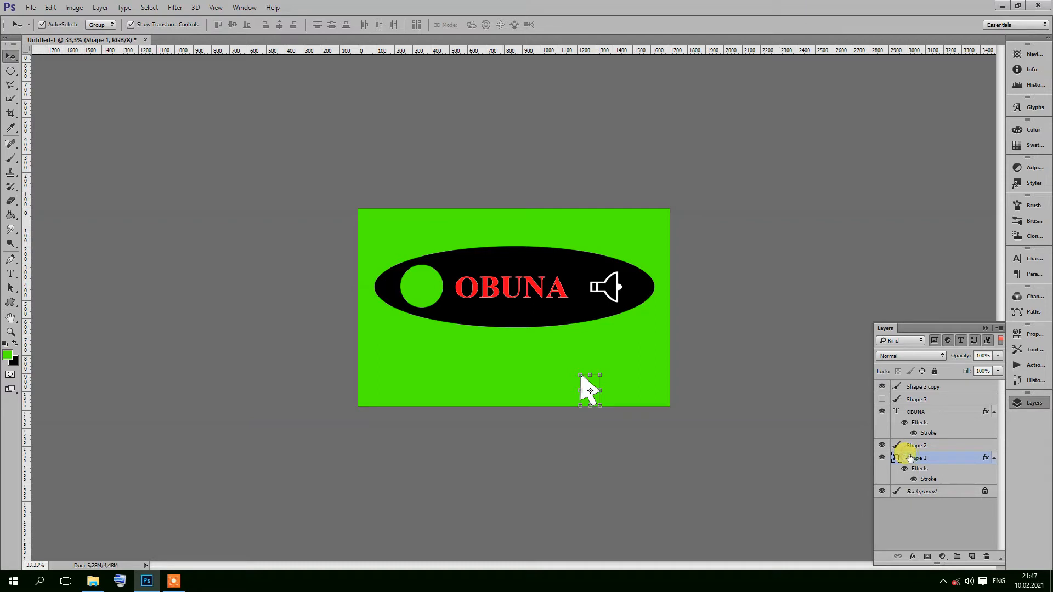
key("Delete")
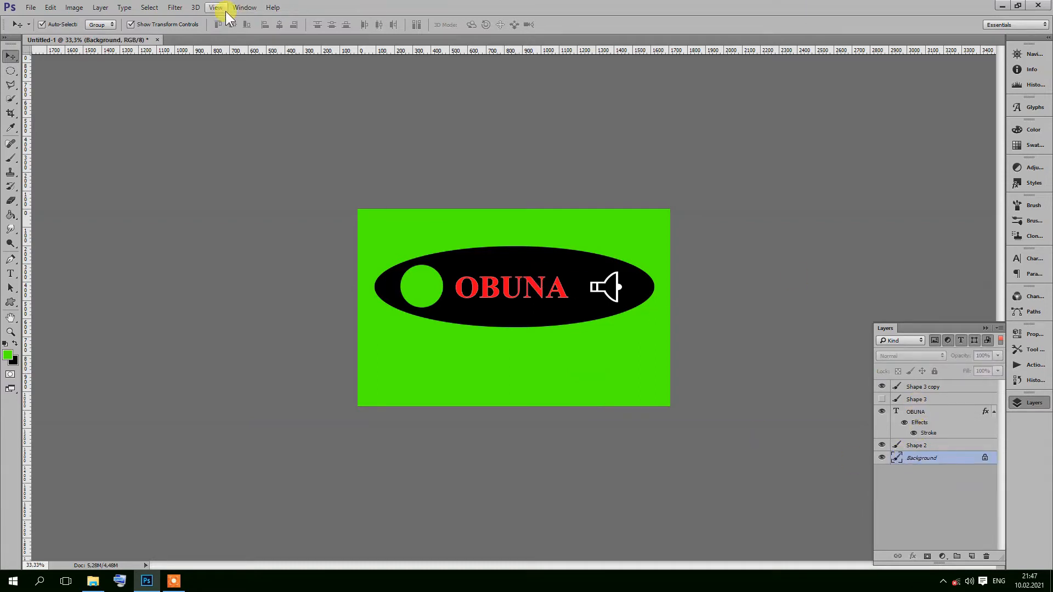
left_click_drag(881, 458, 878, 423)
left_click(882, 458)
left_click(881, 411)
left_click(882, 387)
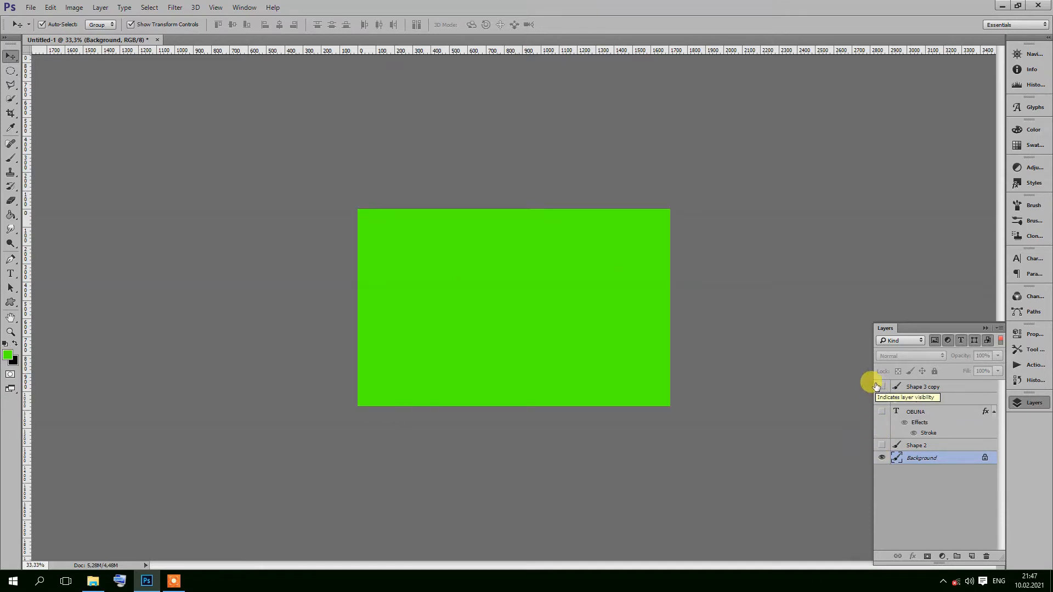
- Display the Timeline, widen it and place it below the canvas
left_click(244, 7)
left_click(281, 328)
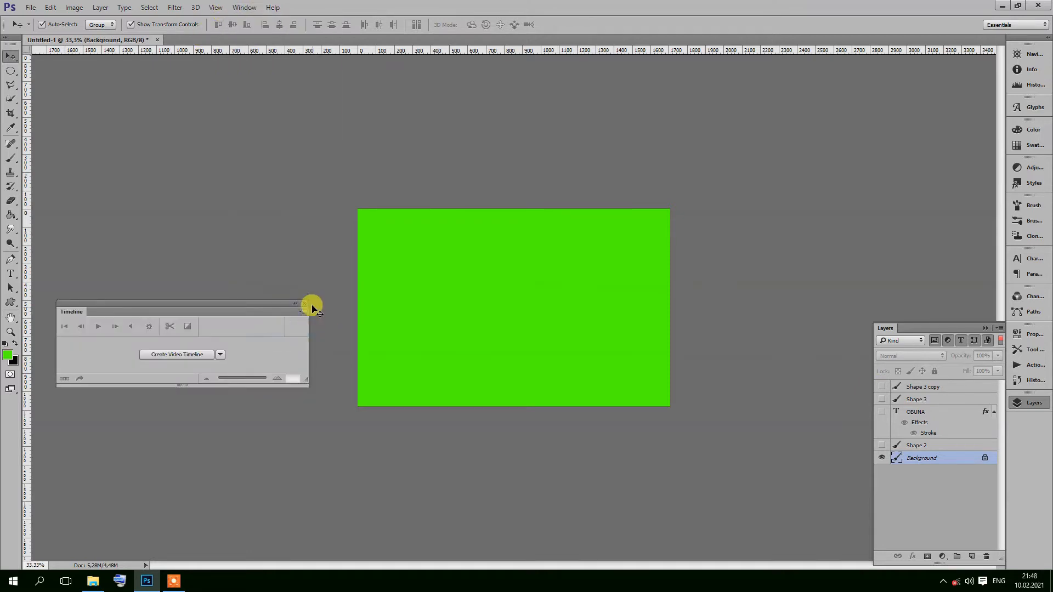
left_click_drag(247, 303, 306, 272)
left_click_drag(294, 36, 995, 505)
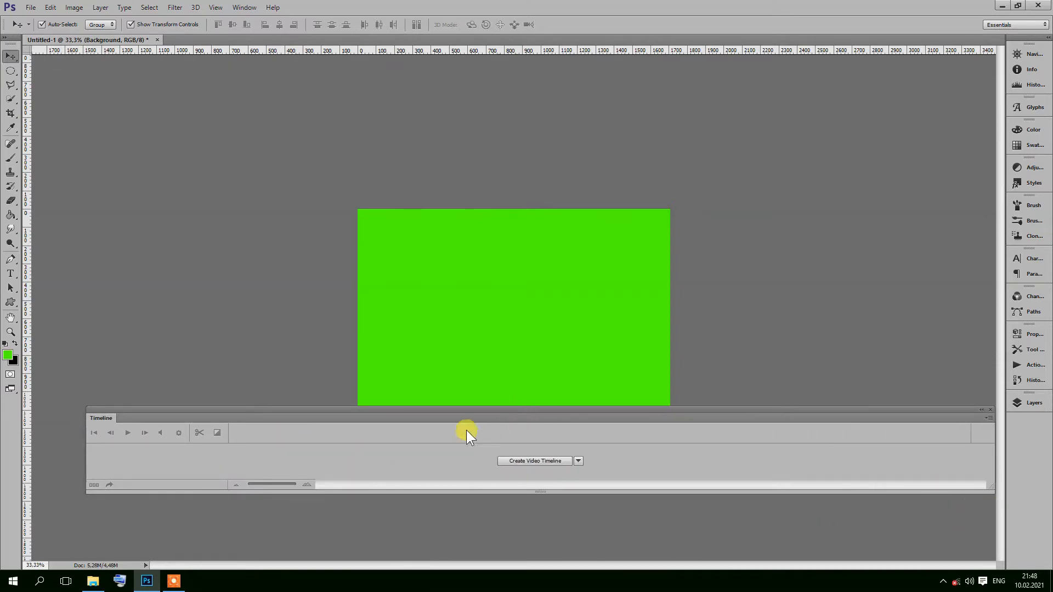
left_click_drag(423, 430, 381, 475)
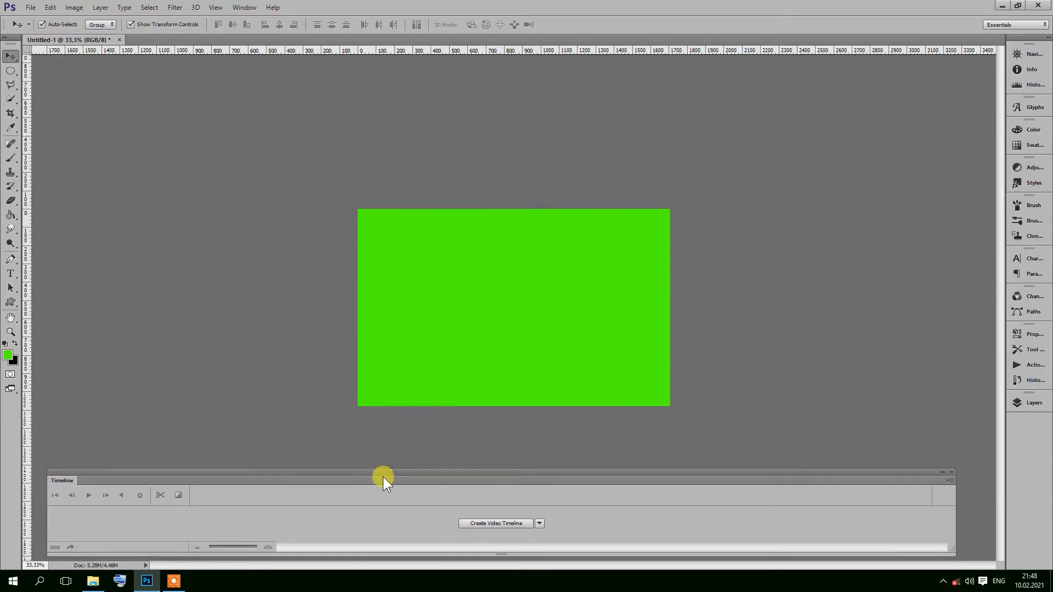
left_click(947, 480)
left_click(946, 482)
left_click(946, 482)
left_click(939, 368)
left_click(952, 482)
left_click(936, 428)
left_click(564, 158)
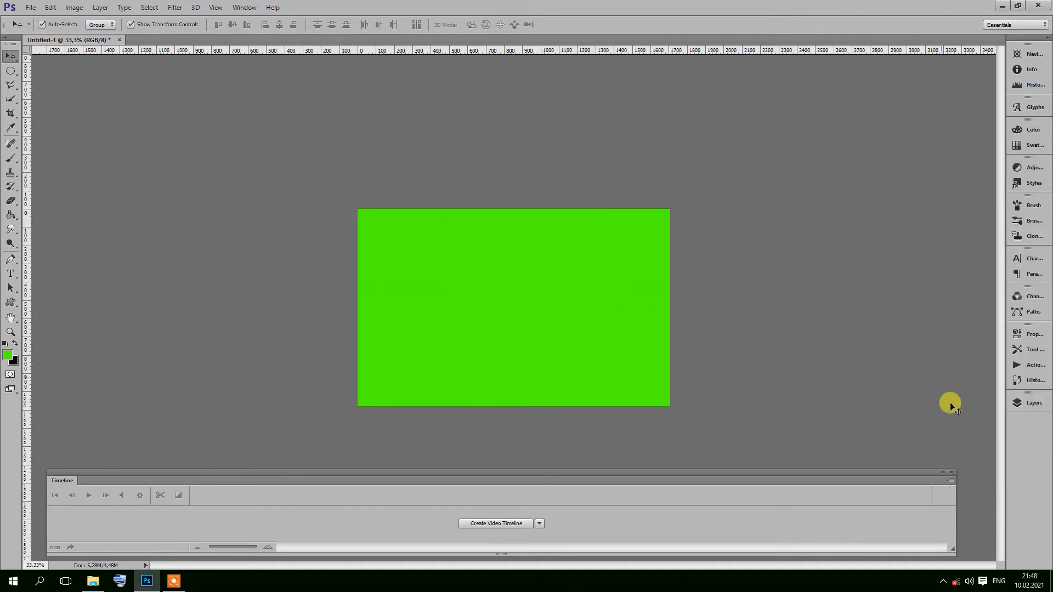
left_click(950, 482)
left_click(949, 330)
left_click(951, 484)
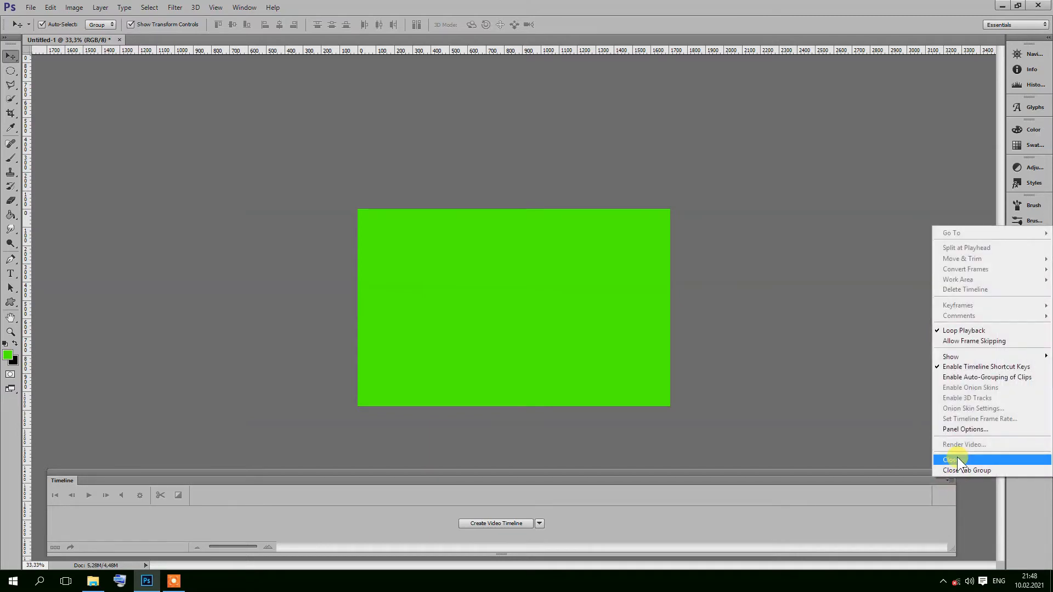
left_click(939, 378)
- Reposition the floating Timeline at the lower edge of the workspace and create a video timeline from the layers
left_click_drag(922, 478, 896, 475)
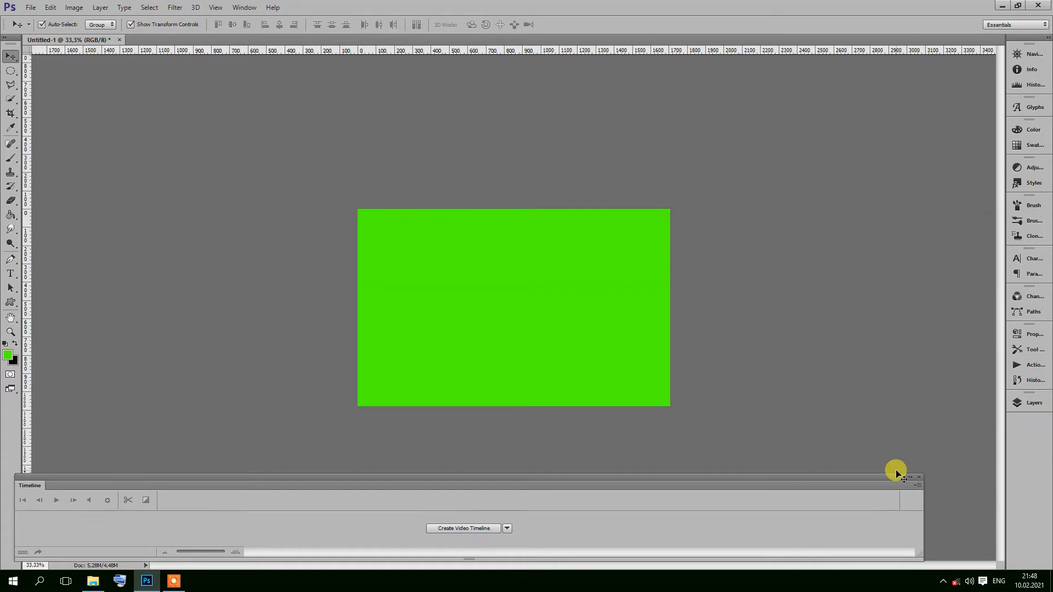
left_click_drag(742, 478, 741, 478)
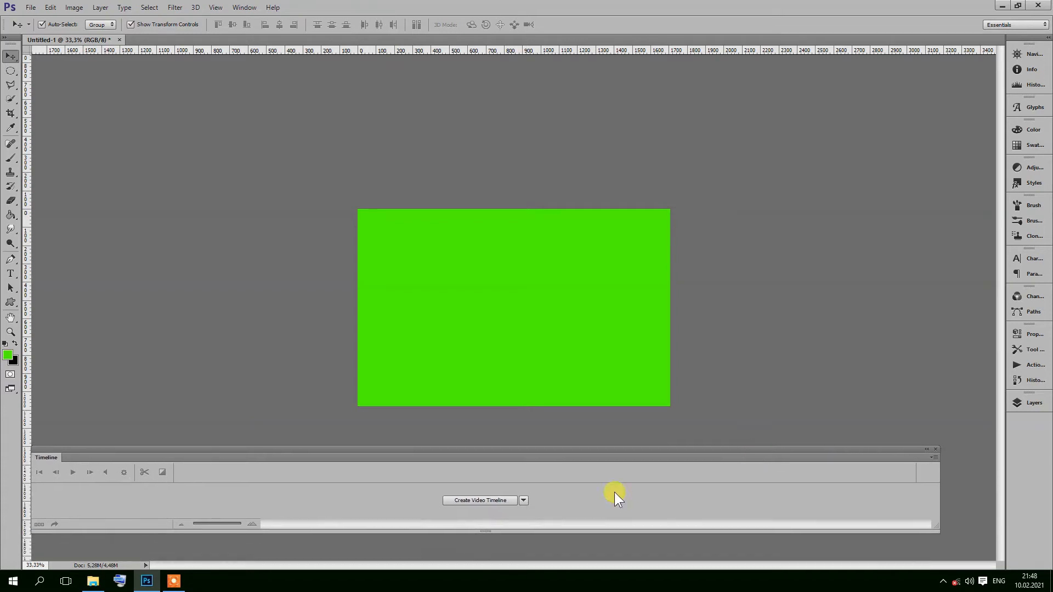
left_click(486, 500)
left_click_drag(480, 531, 493, 562)
- Dock the Timeline below the canvas and enlarge it until all layer tracks and the audio track fit
left_click_drag(496, 449, 1003, 462)
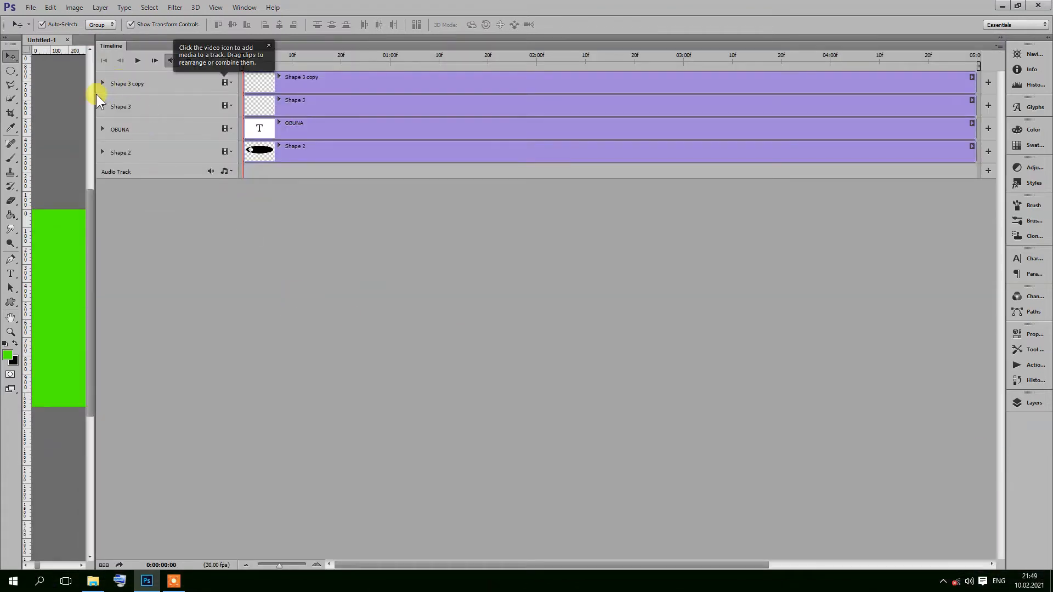
left_click_drag(660, 38, 617, 508)
left_click_drag(101, 511, 90, 561)
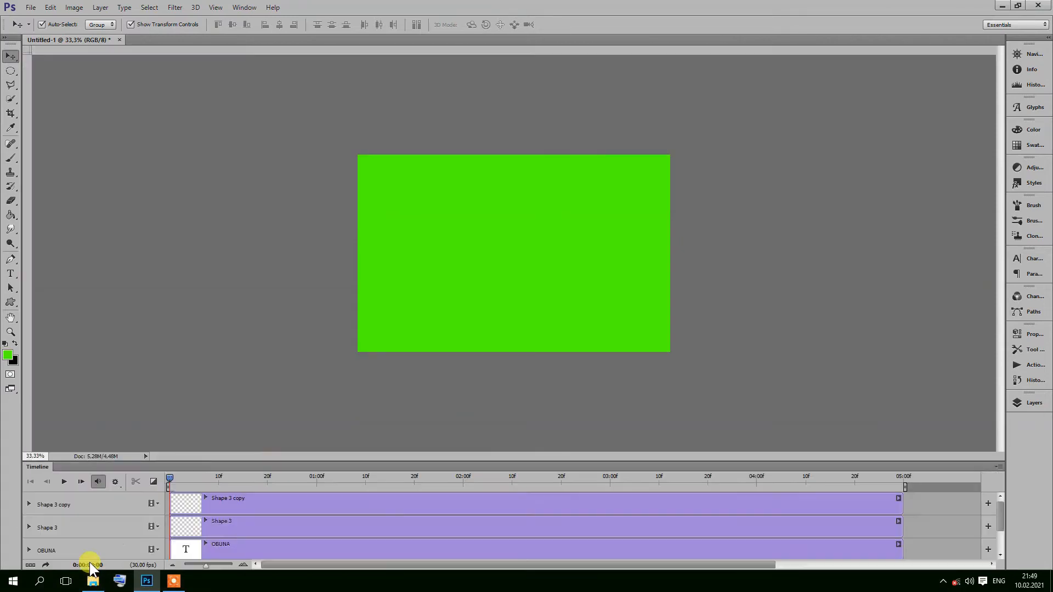
left_click_drag(412, 459, 416, 276)
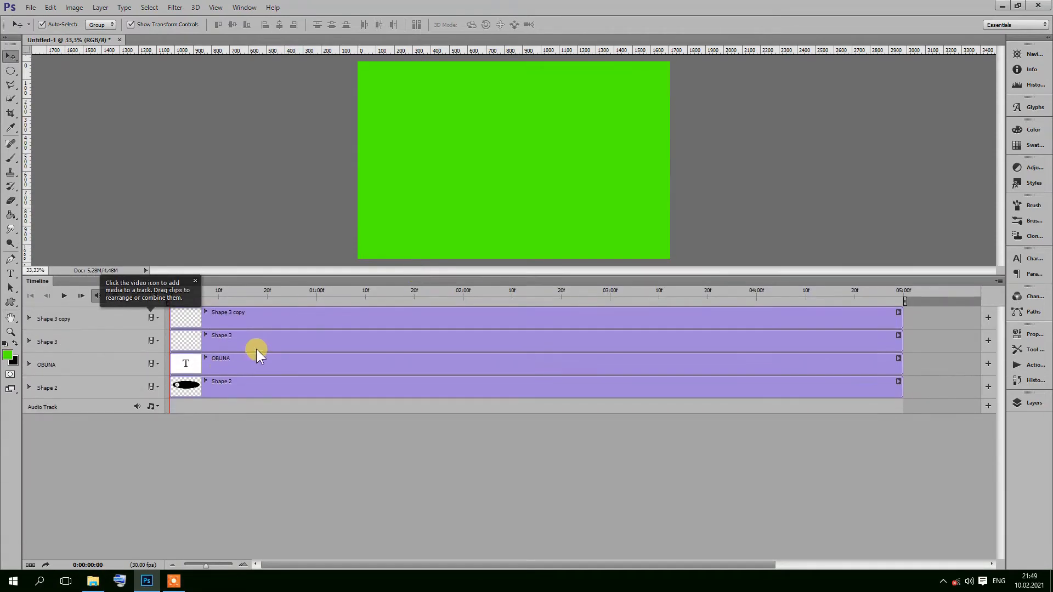
- Trim the ends of the Shape 3 copy, Shape 3, OBUNA and Shape 2 clips to about 4 frames each
left_click(215, 390)
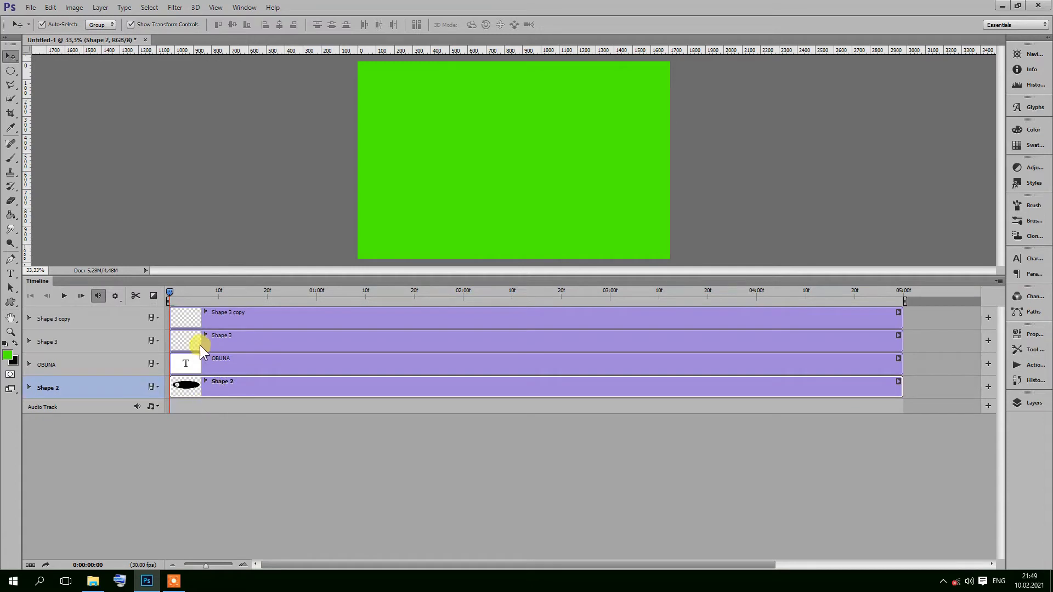
left_click(208, 318)
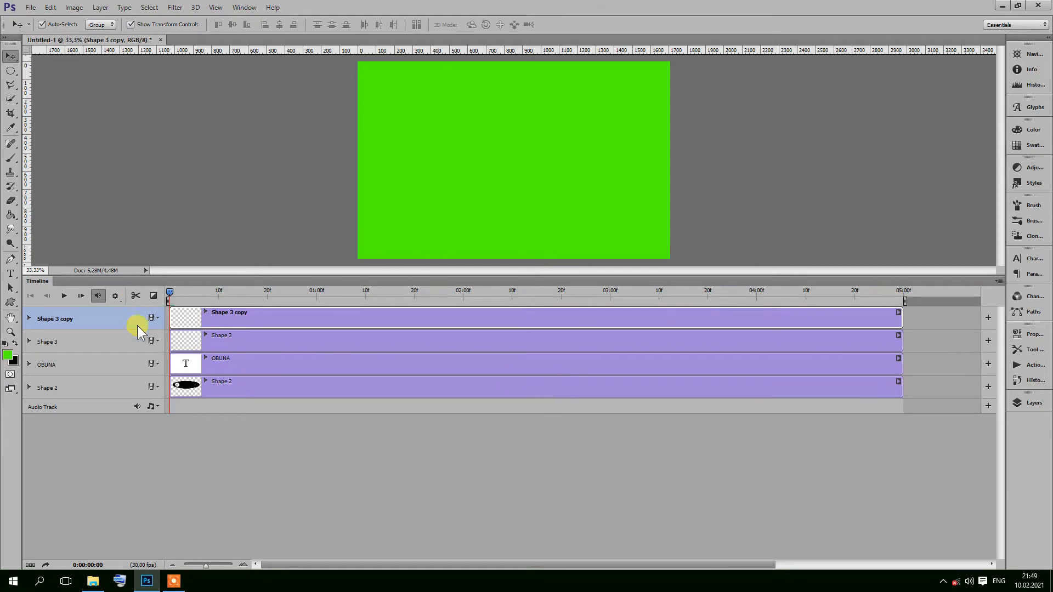
left_click_drag(901, 318, 188, 325)
left_click_drag(901, 340, 188, 334)
left_click_drag(897, 358, 188, 351)
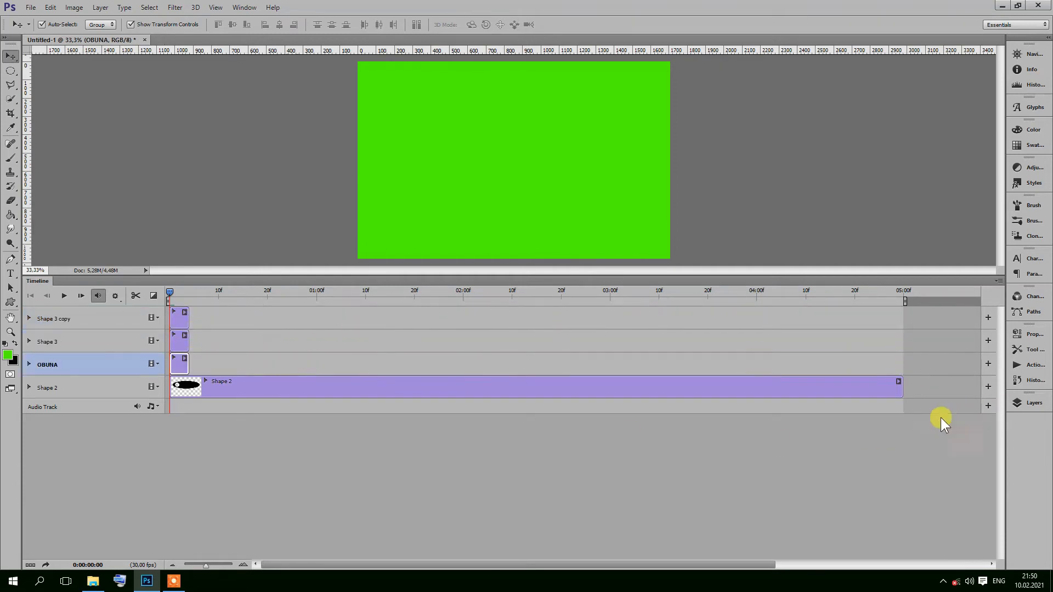
left_click_drag(898, 383, 188, 360)
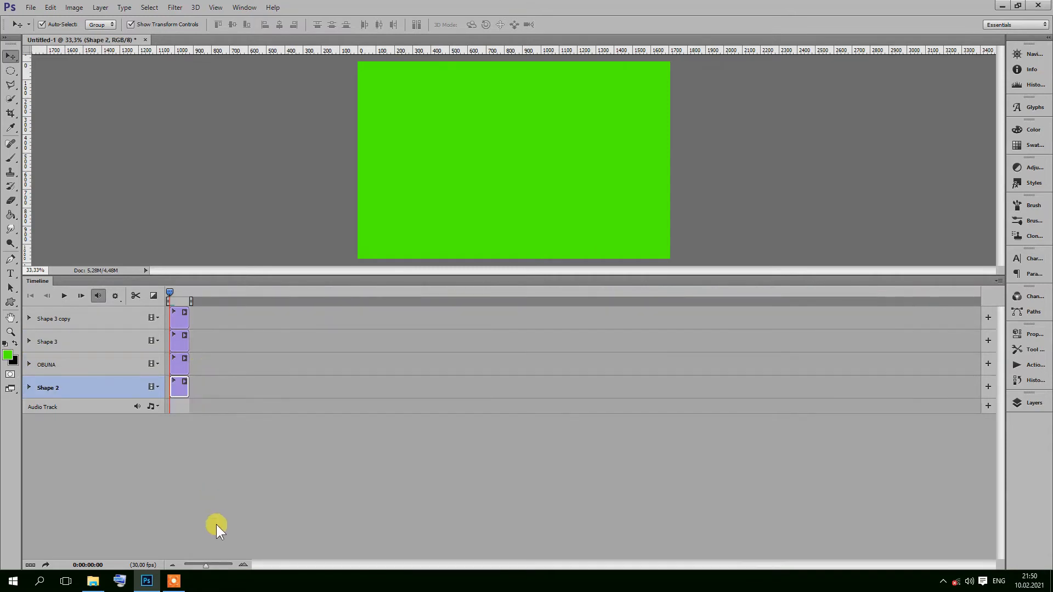
- Shorten the Shape 3 copy, Shape 3, OBUNA and Shape 2 clips to 2 frames each
left_click(243, 564)
left_click(243, 565)
left_click(243, 565)
left_click(243, 565)
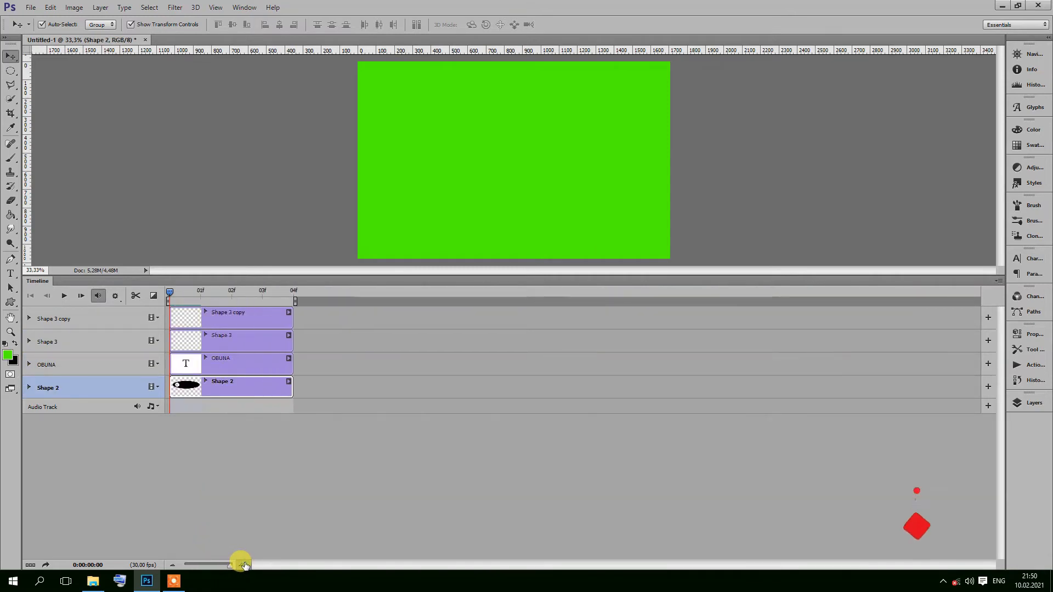
left_click(243, 565)
left_click_drag(308, 323, 239, 324)
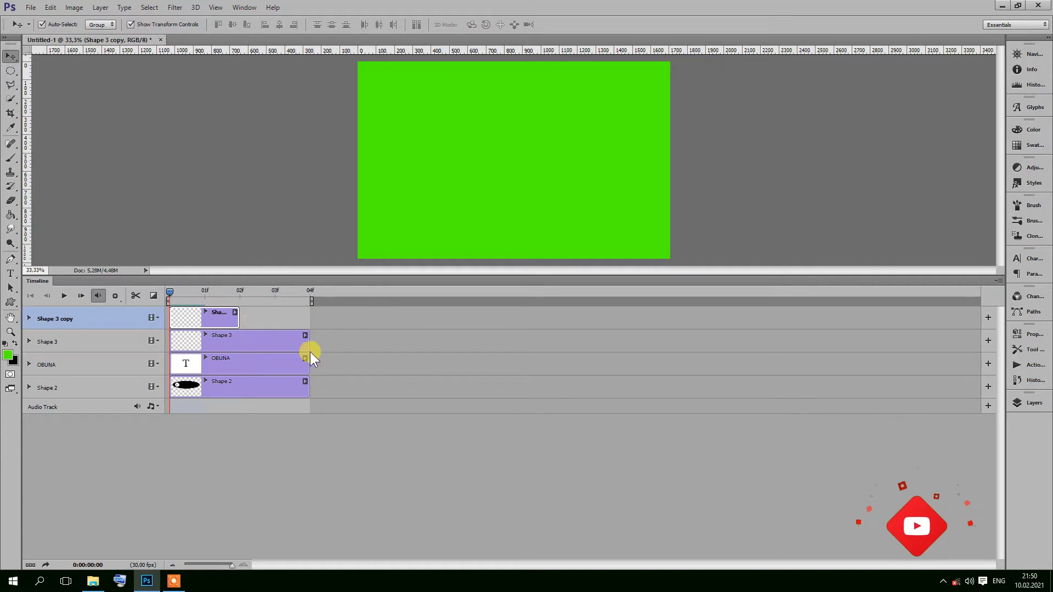
left_click_drag(306, 340, 239, 357)
left_click_drag(303, 390, 239, 379)
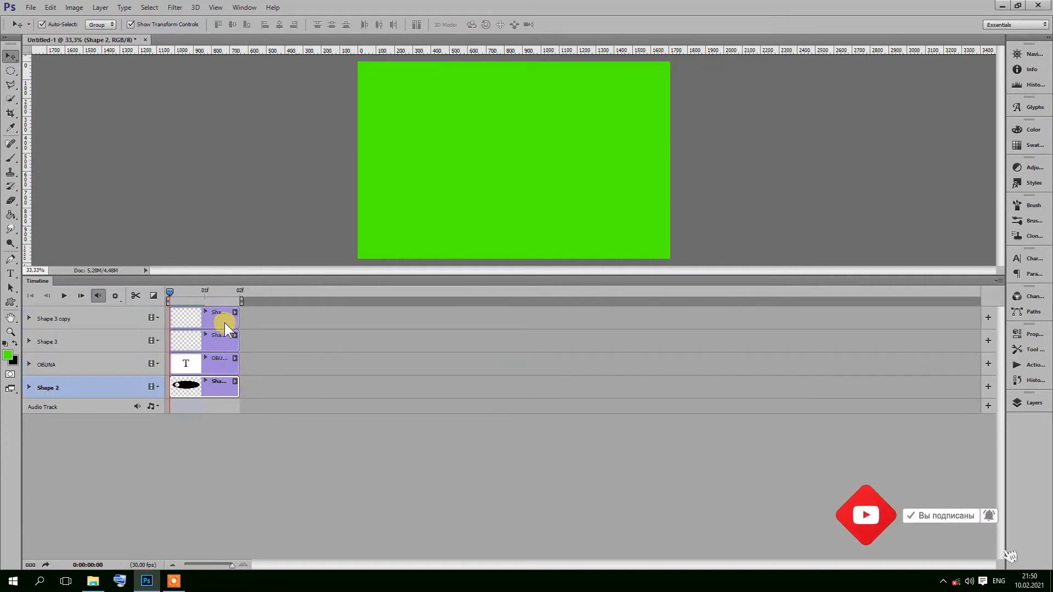
- Make the Shape 3 copy, OBUNA and Shape 2 layers visible while keeping Shape 3 hidden
left_click(1031, 402)
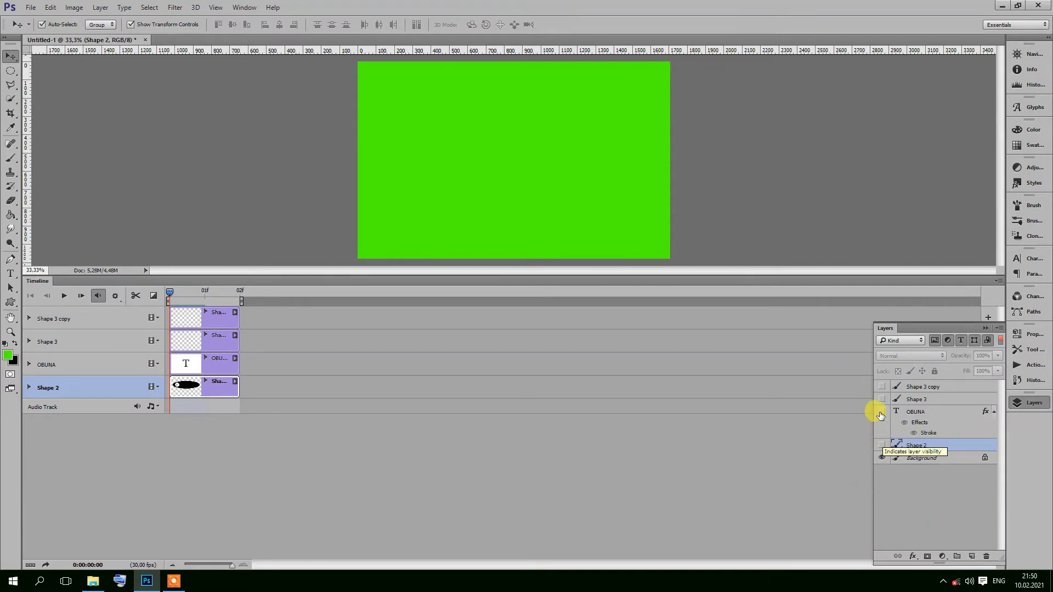
left_click(882, 387)
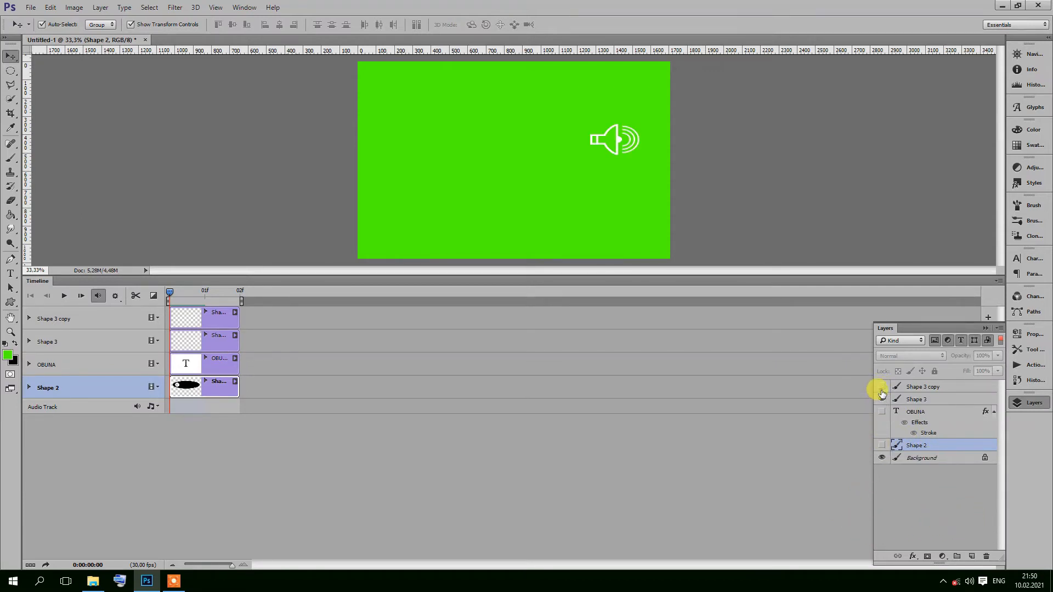
left_click(881, 399)
left_click(881, 411)
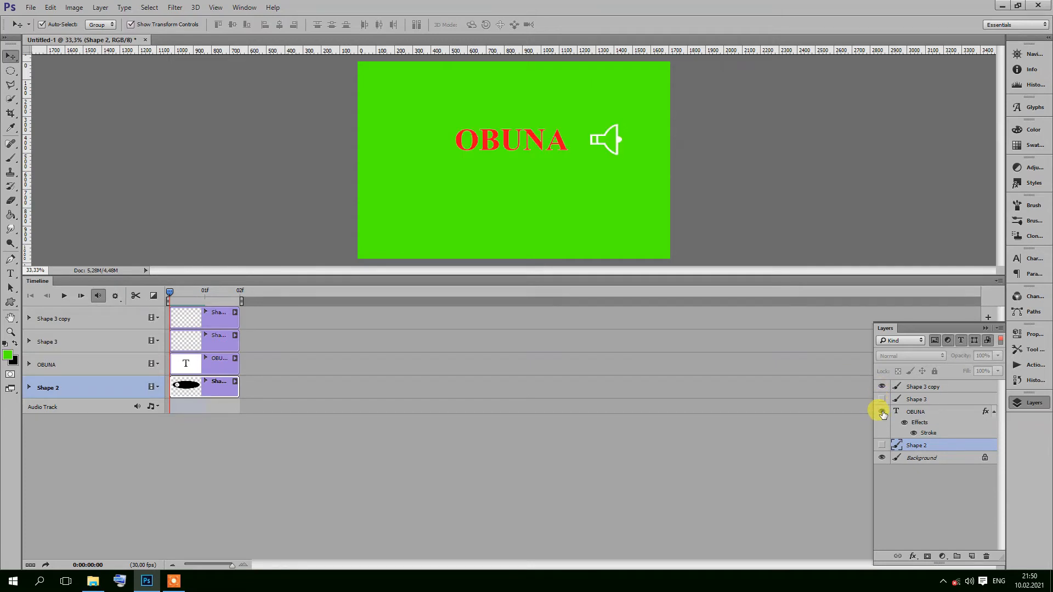
left_click(881, 446)
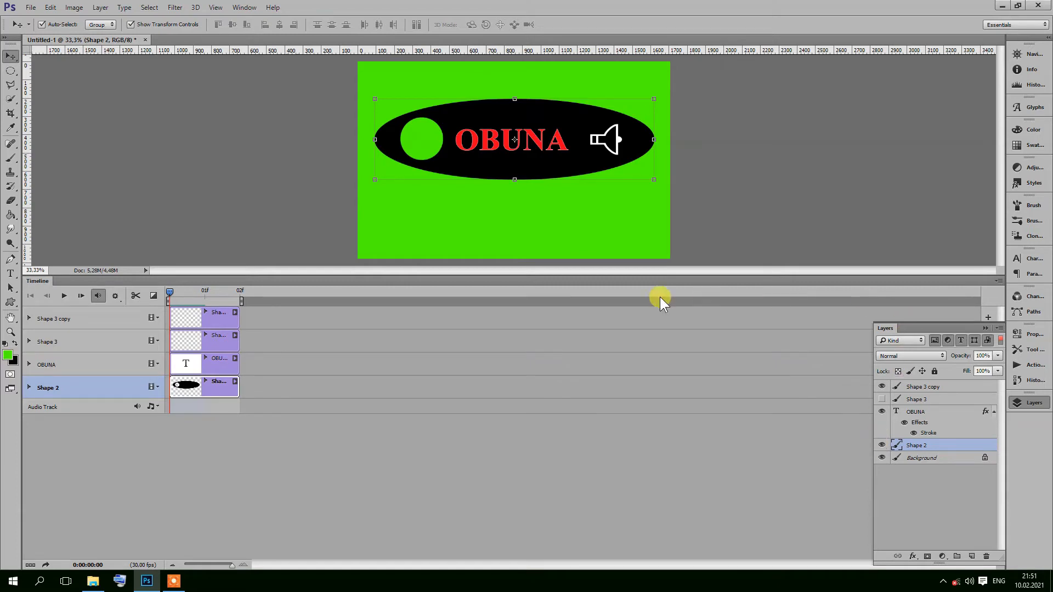
- Duplicate the Shape 2 ellipse layer and place the copy directly after the original clip in the same track
left_click(244, 302)
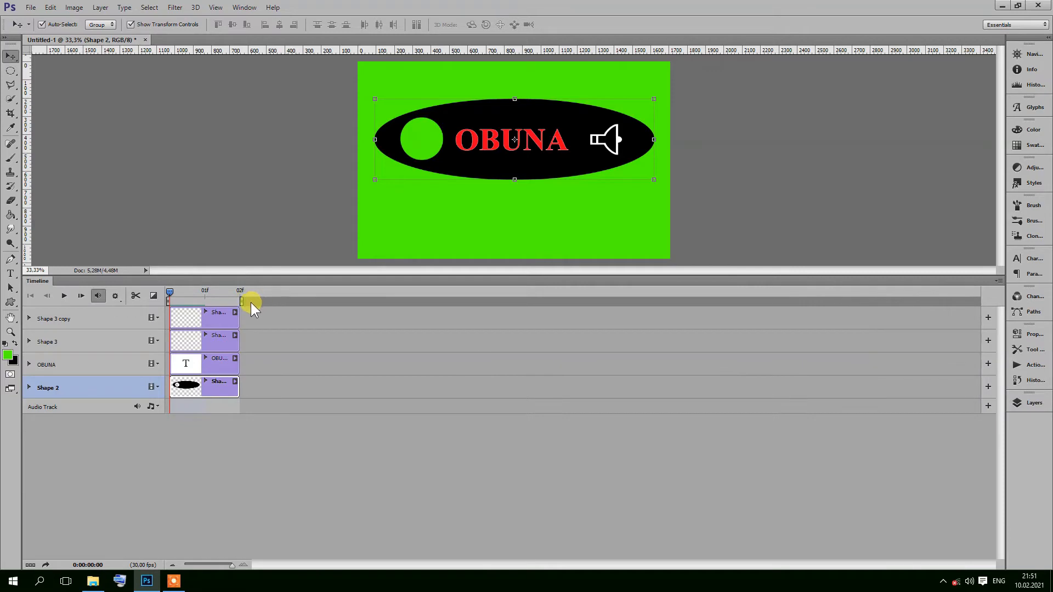
left_click(191, 292)
left_click(231, 317)
left_click(225, 379)
left_click(1033, 403)
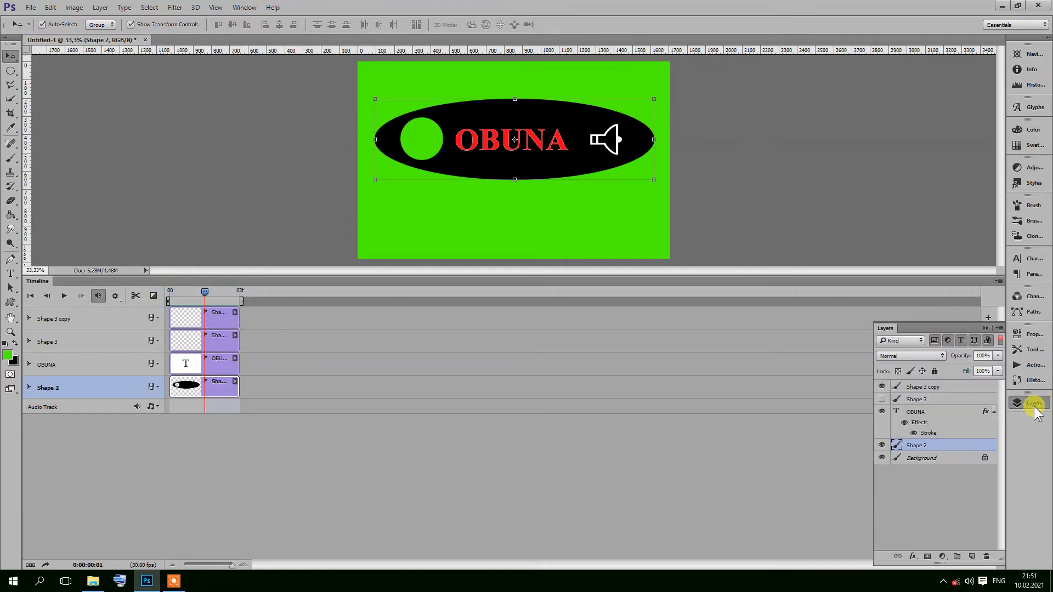
left_click_drag(918, 447, 970, 555)
left_click(262, 398)
left_click_drag(262, 399, 306, 407)
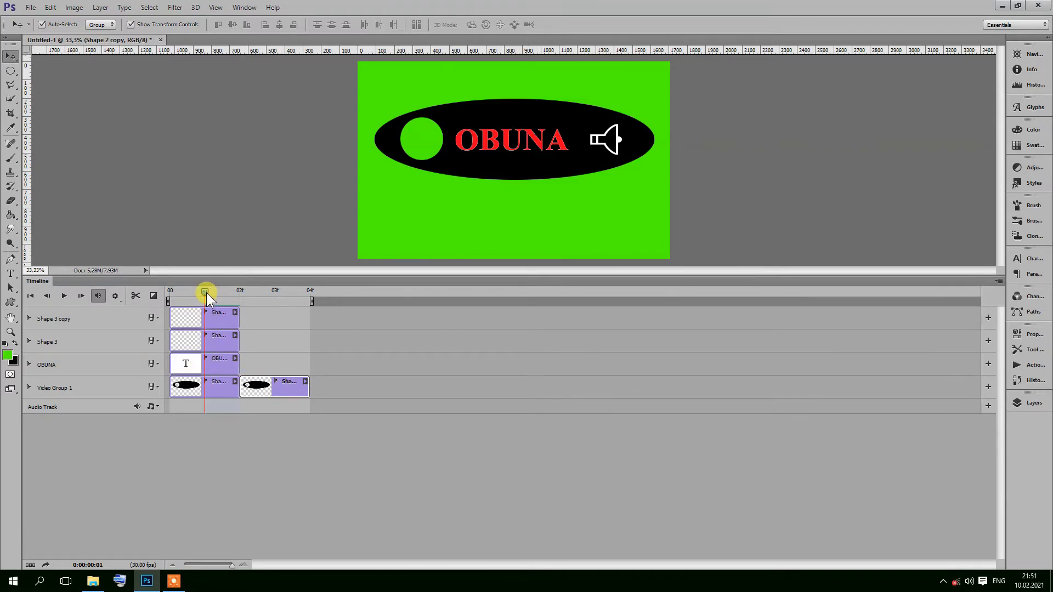
- Duplicate the OBUNA text layer and arrange both clips one after the other in a single track
left_click(228, 364)
left_click(1034, 402)
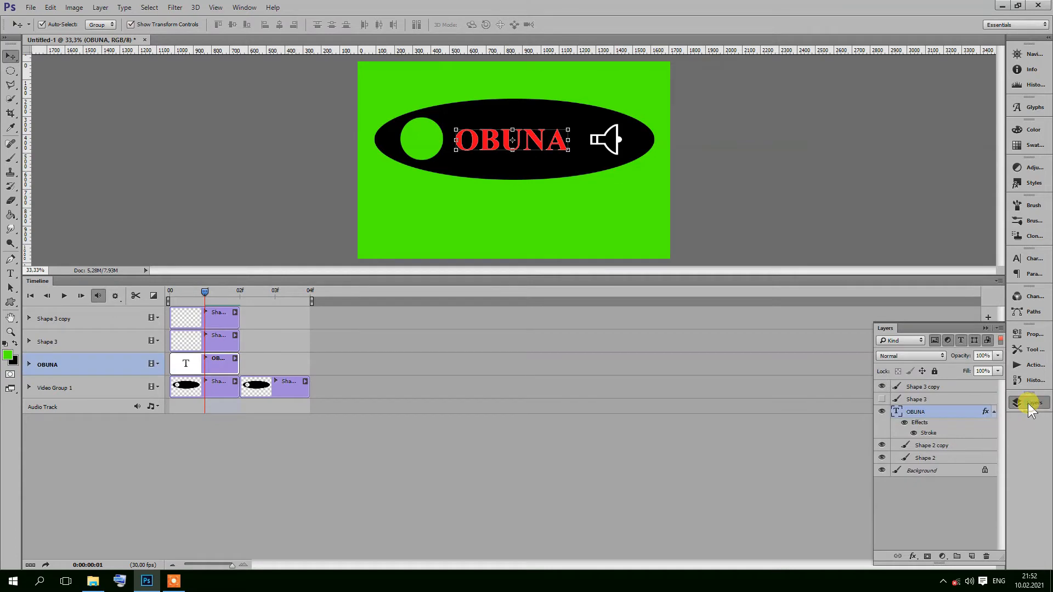
left_click_drag(894, 412, 971, 556)
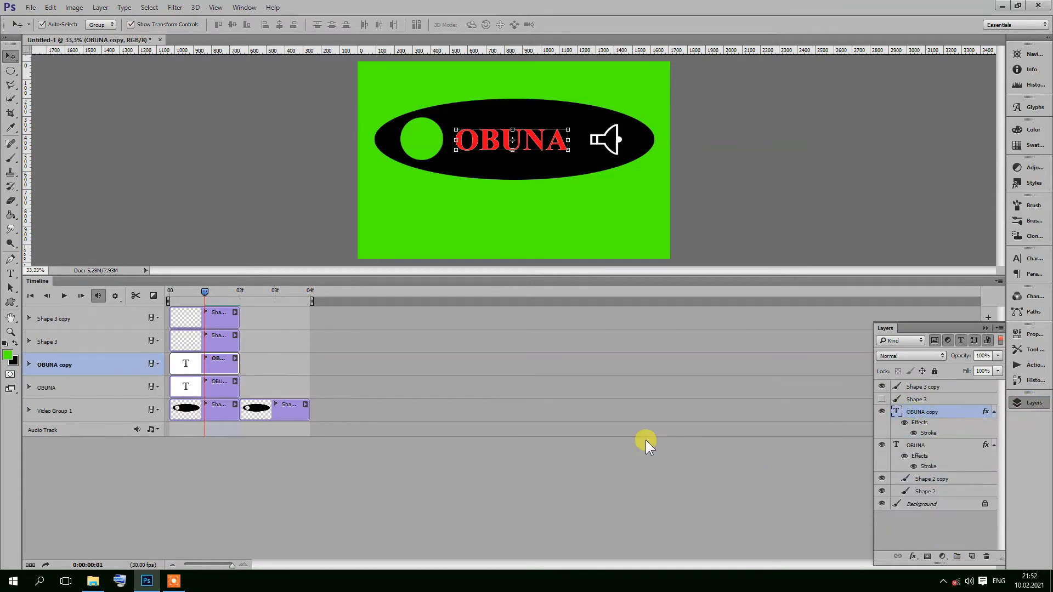
left_click_drag(218, 390, 277, 367)
- Duplicate the Shape 3 copy speaker layer and place the new clip directly after the original in one track
left_click(222, 341)
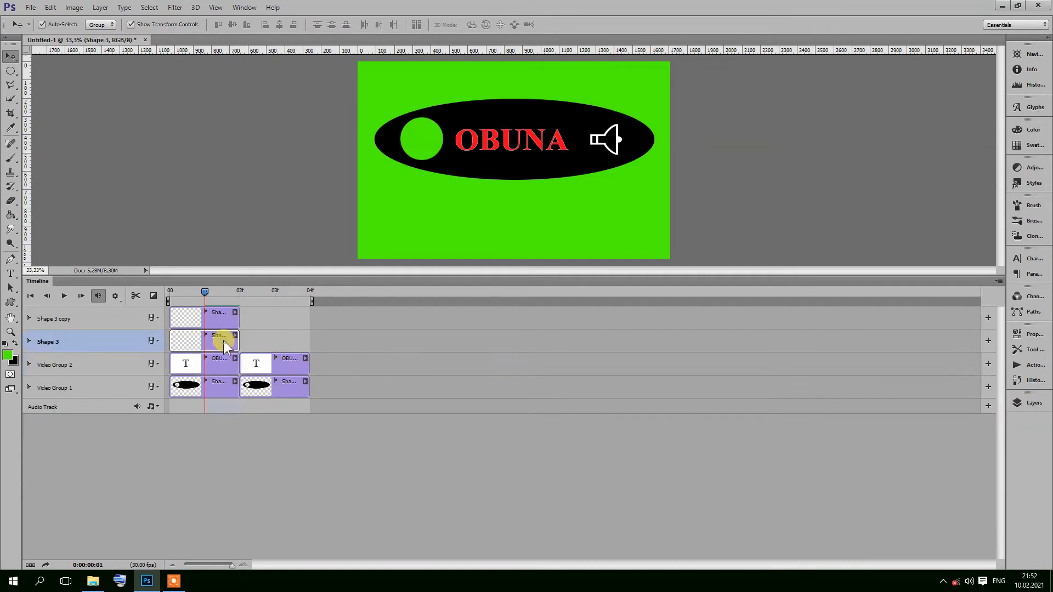
left_click(1034, 403)
left_click(881, 400)
left_click(913, 389)
left_click_drag(914, 389, 971, 556)
left_click_drag(226, 341, 285, 336)
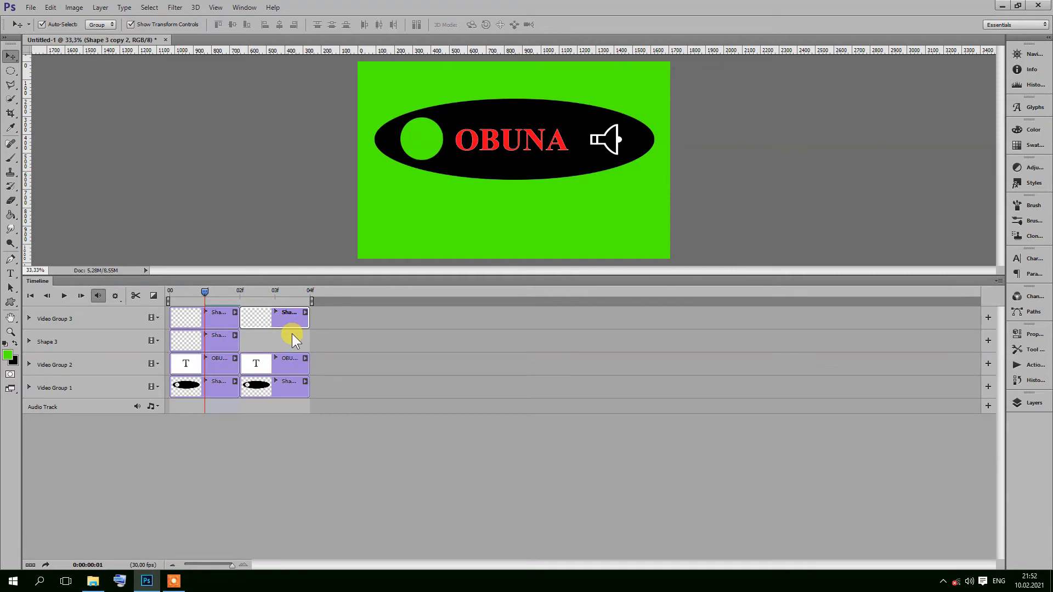
- Preview the timeline and duplicate the last speaker layer four more times to extend its track to frame 12
left_click_drag(205, 291, 277, 291)
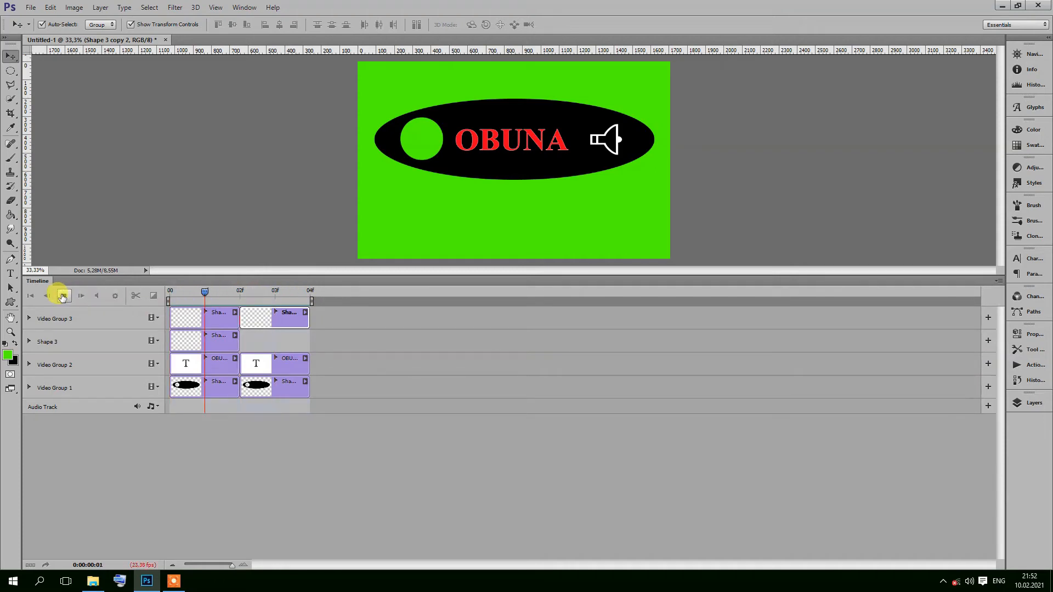
left_click(1028, 405)
left_click_drag(933, 387, 972, 558)
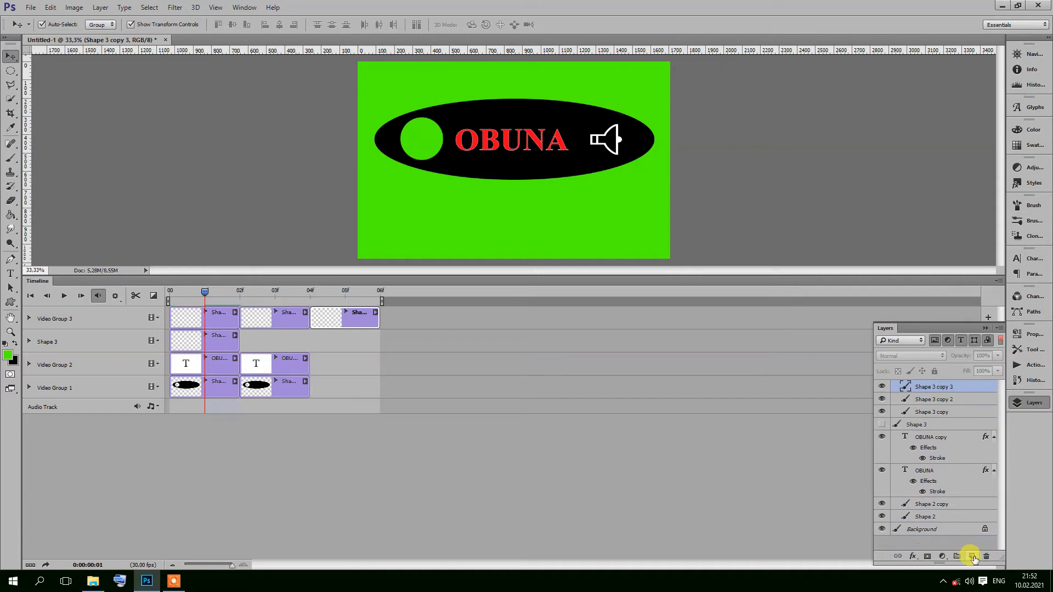
left_click_drag(924, 388, 972, 557)
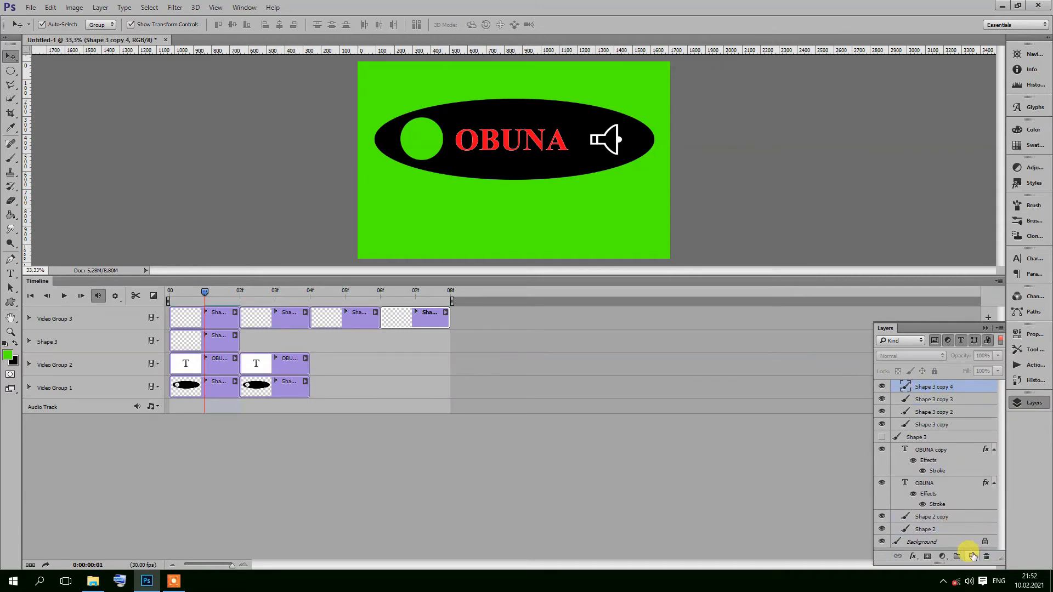
left_click_drag(932, 387, 948, 468)
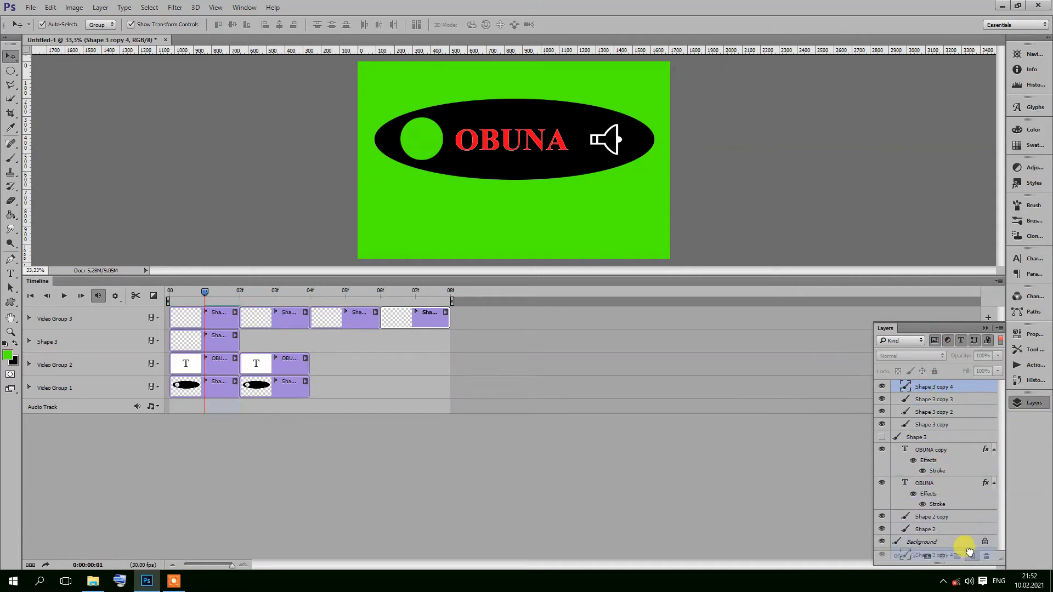
left_click_drag(970, 551, 971, 554)
left_click_drag(943, 388, 971, 556)
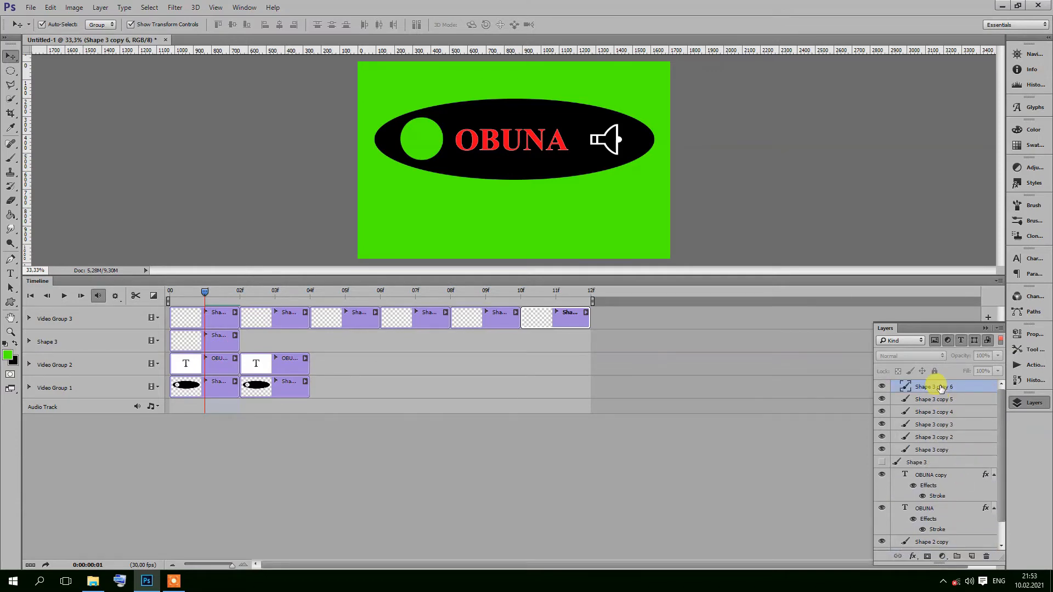
- Play back the animation, check the Shape 3 clip against the layer list and stop playback
left_click(65, 294)
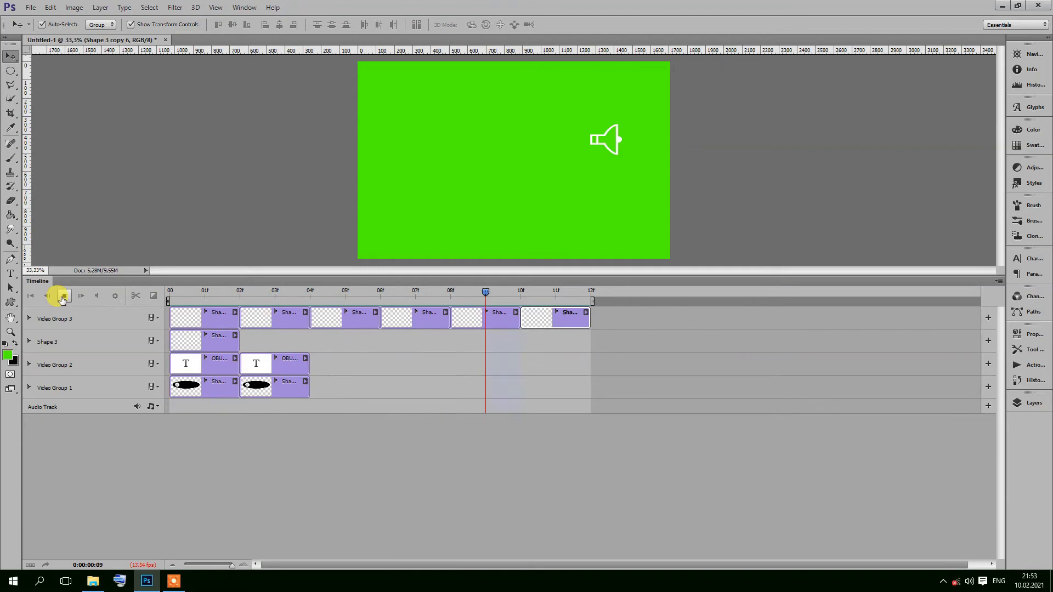
left_click(218, 341)
left_click(1024, 403)
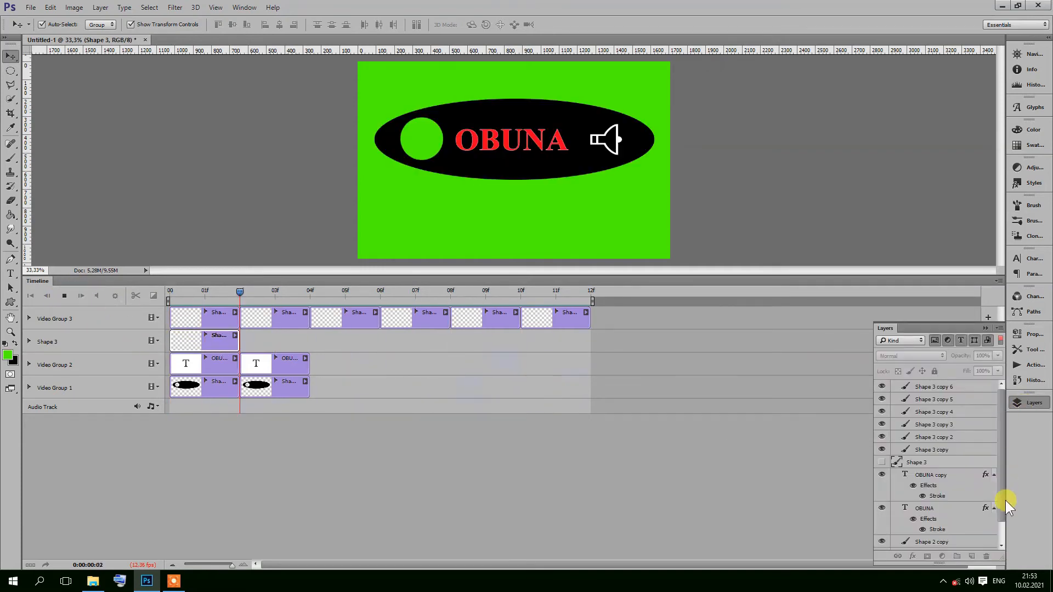
left_click_drag(1003, 534, 1002, 438)
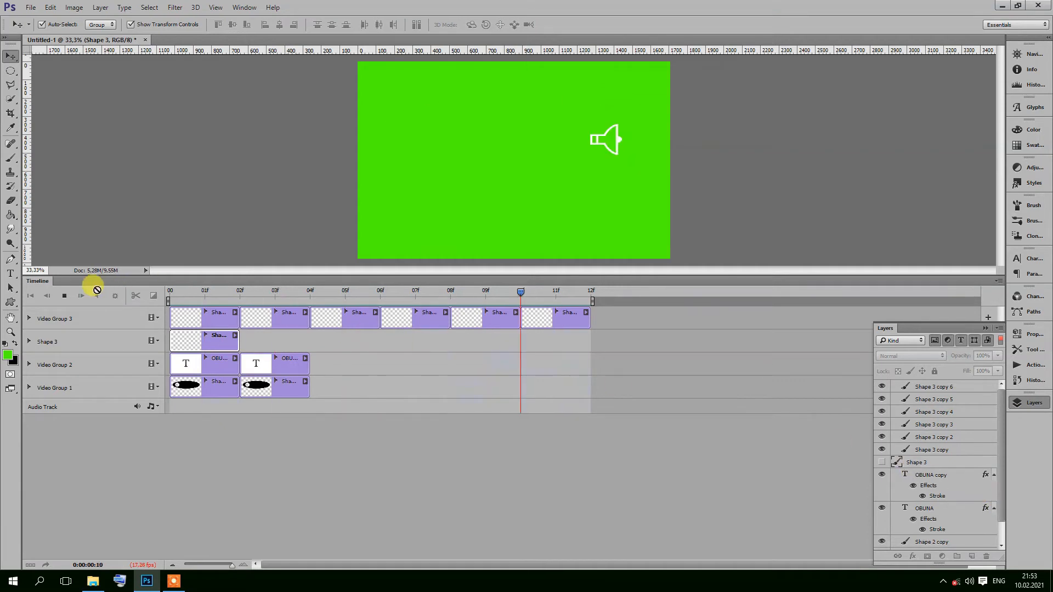
left_click(64, 297)
- Duplicate the last OBUNA text layer four more times to extend its track to frame 12
left_click(1024, 402)
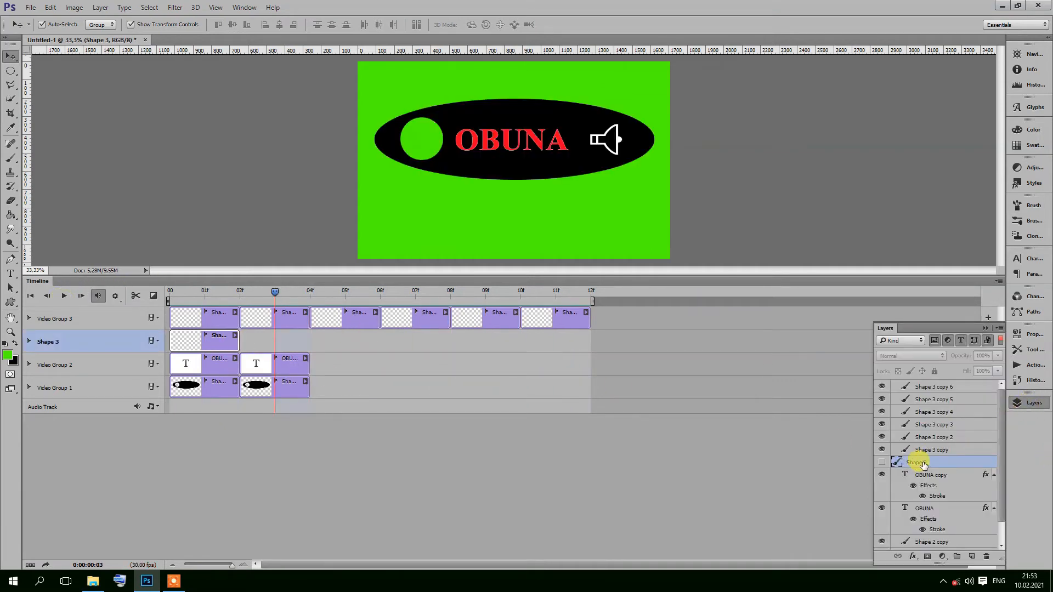
left_click(274, 358)
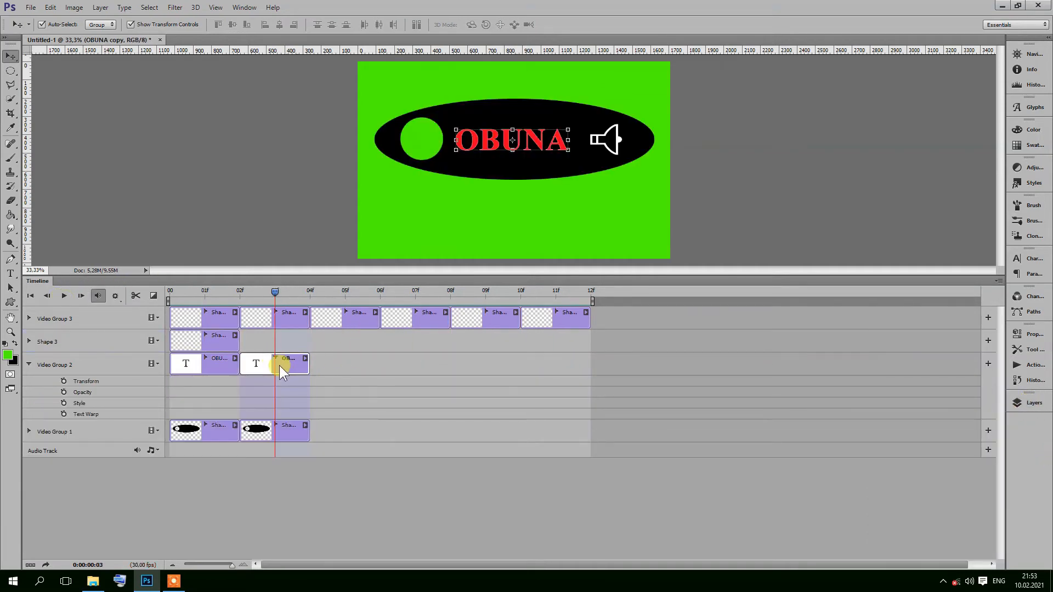
left_click(276, 359)
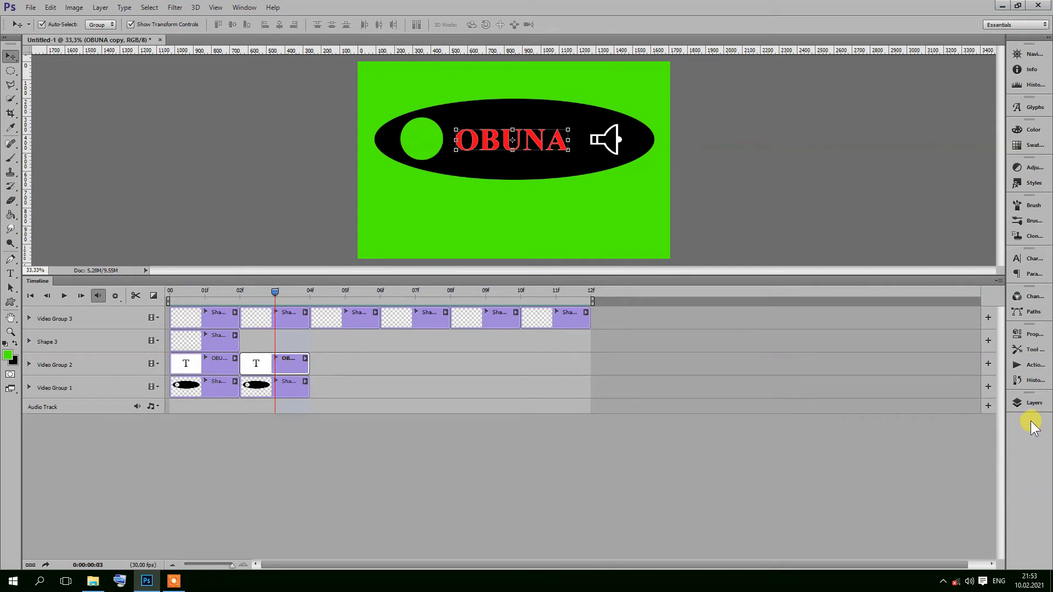
left_click(1027, 403)
left_click_drag(958, 481, 971, 556)
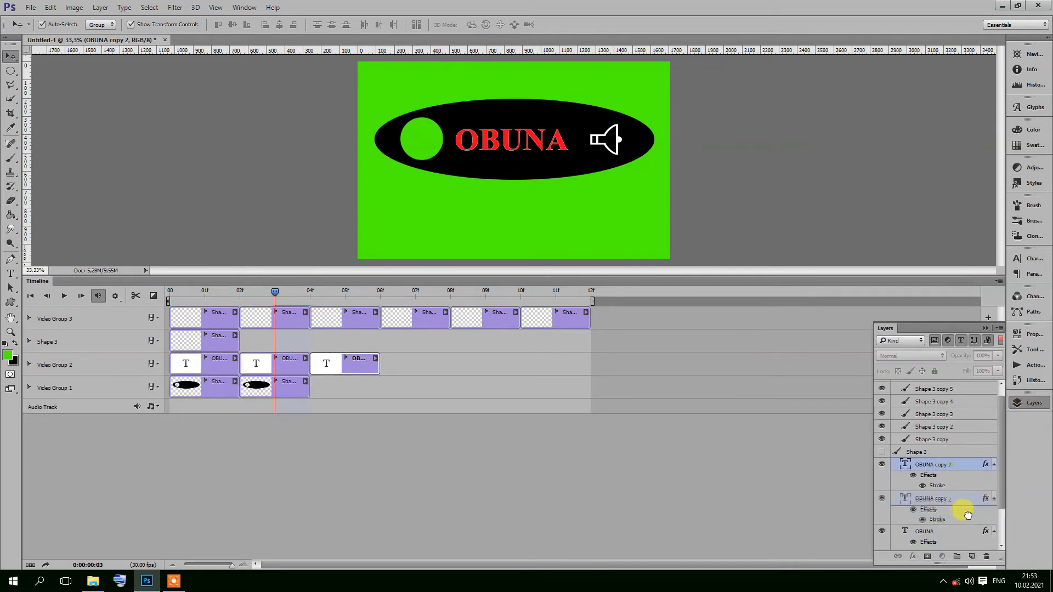
left_click_drag(947, 469, 976, 555)
left_click_drag(955, 459, 976, 555)
- Duplicate the Shape 2 copy ellipse layer four more times so its track reaches frame 12
left_click(294, 386)
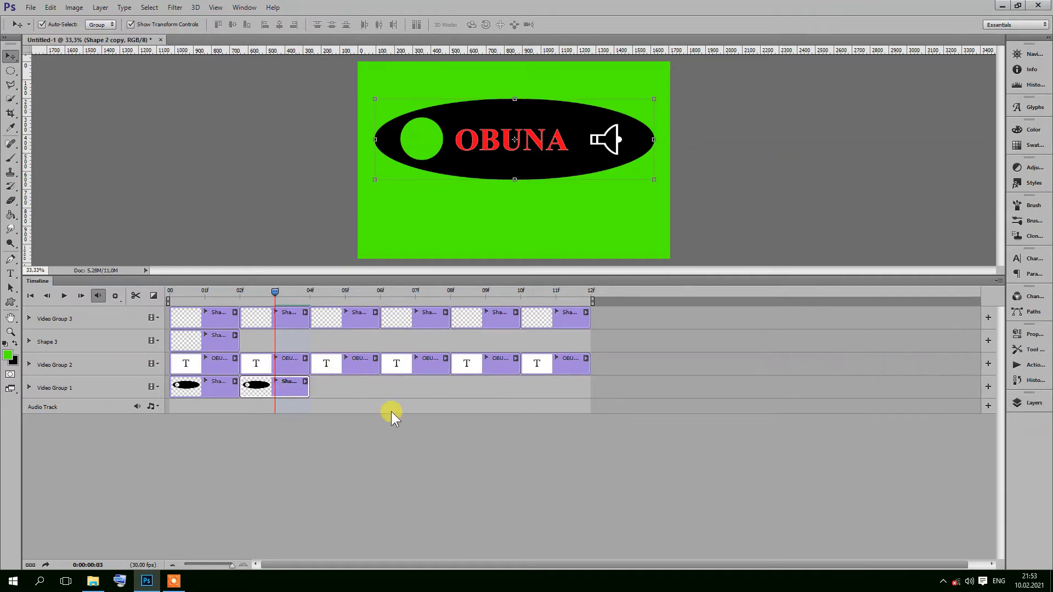
left_click(1023, 411)
scroll(1003, 496, "down", 2)
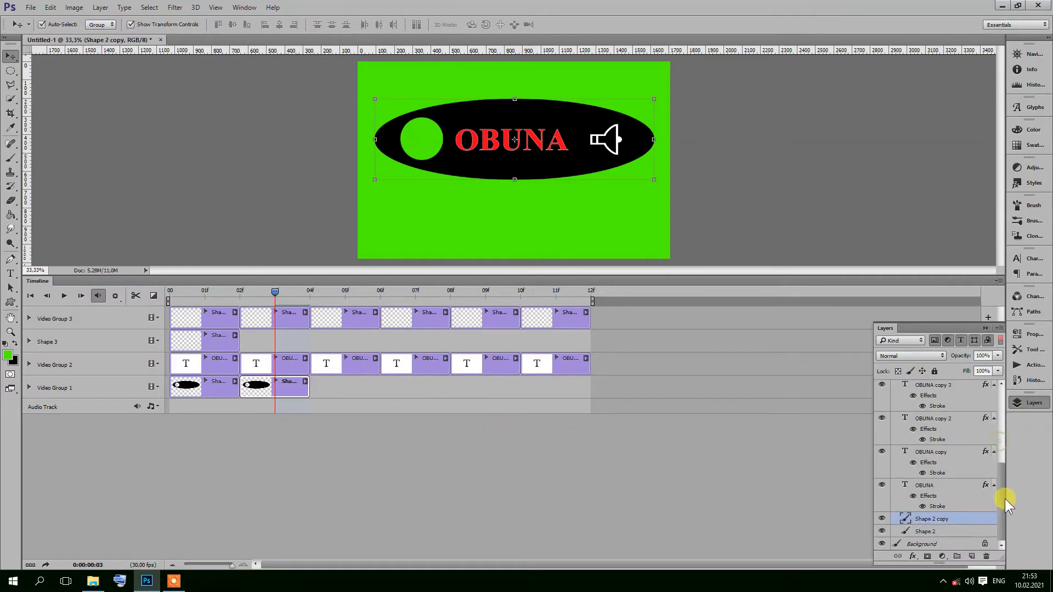
left_click_drag(950, 523, 971, 556)
left_click_drag(959, 506, 971, 555)
left_click_drag(959, 483, 971, 555)
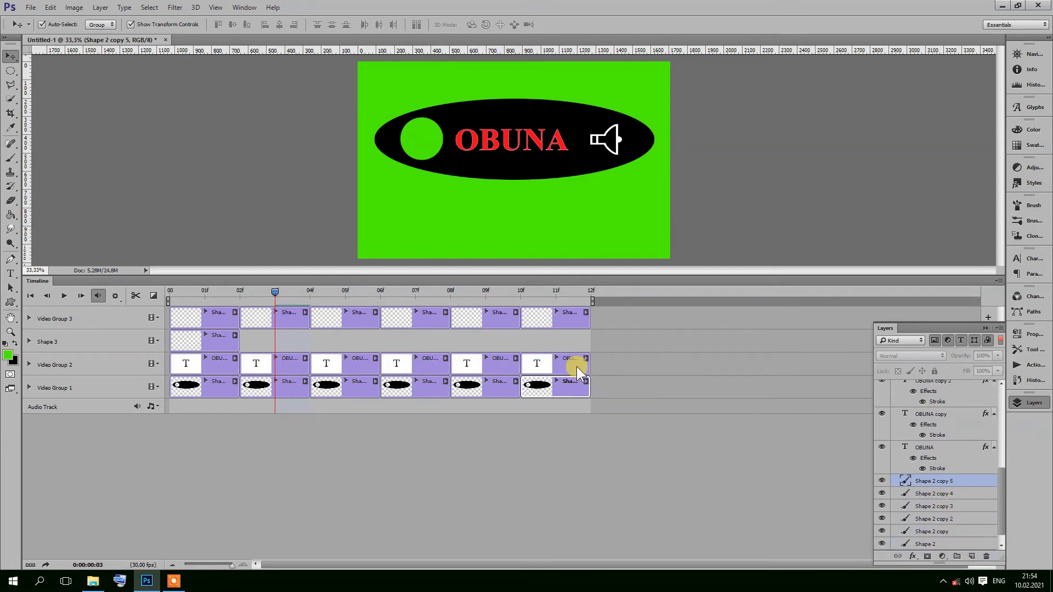
- Play back the animation to check the extended text, ellipse and speaker tracks
left_click_drag(1001, 488, 999, 397)
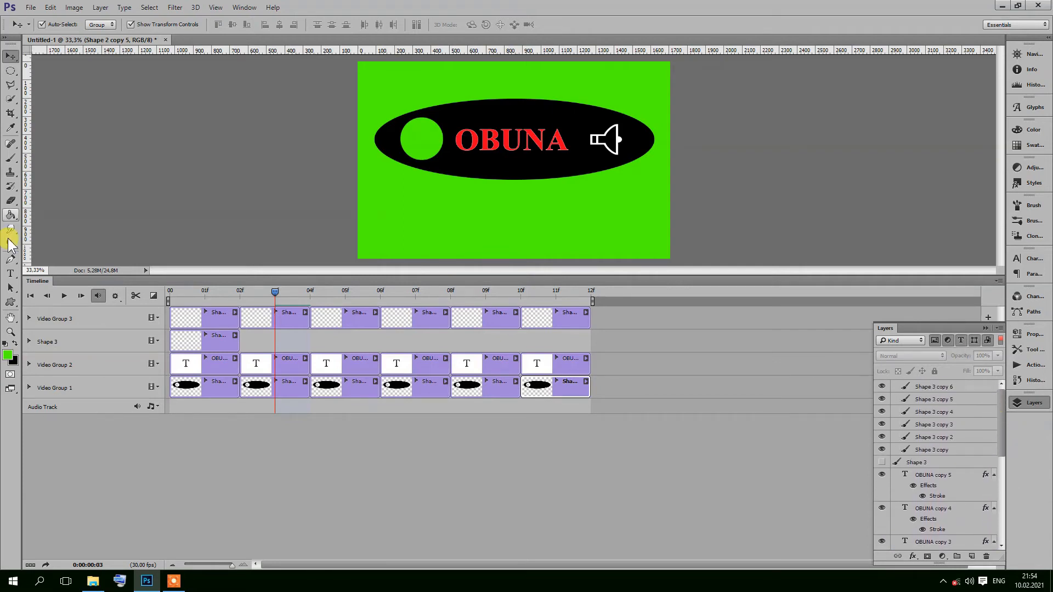
left_click(64, 296)
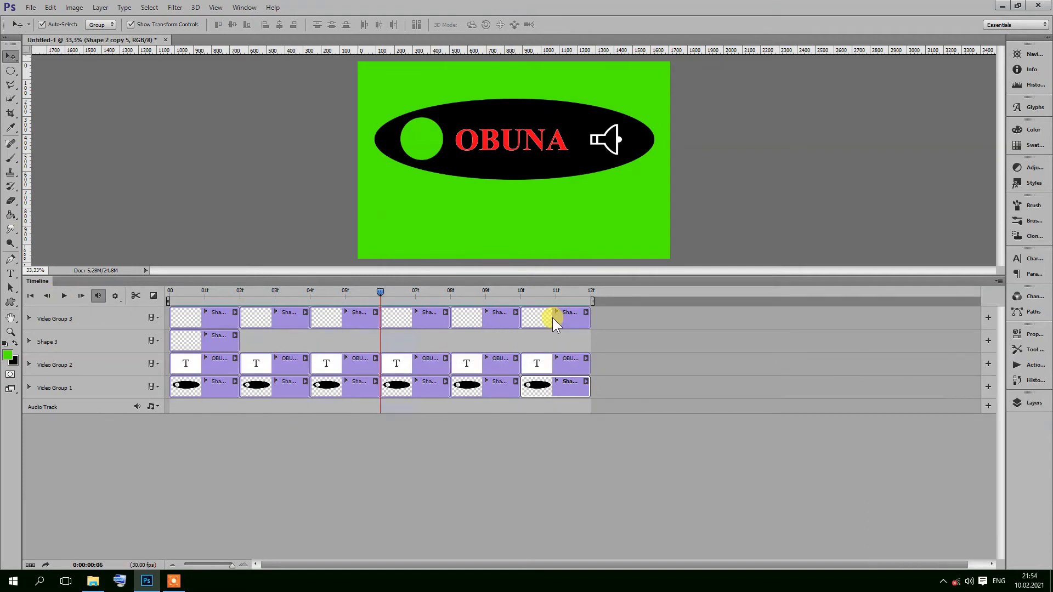
left_click(62, 299)
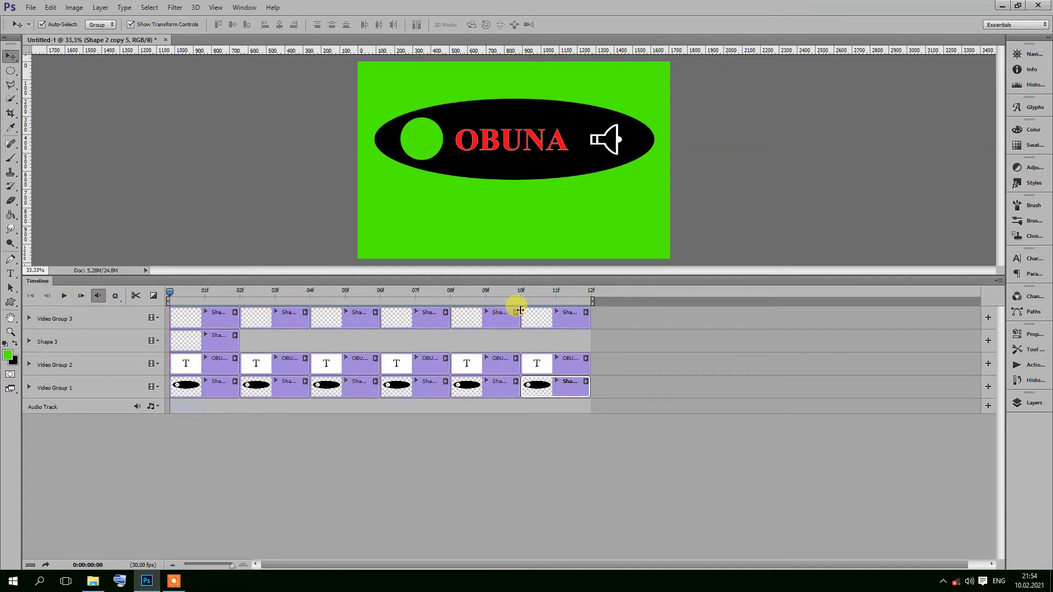
- Duplicate the Shape 2 copy 5 ellipse layer eight times to extend its track to frame 28
left_click(1018, 408)
left_click_drag(1003, 483, 1003, 509)
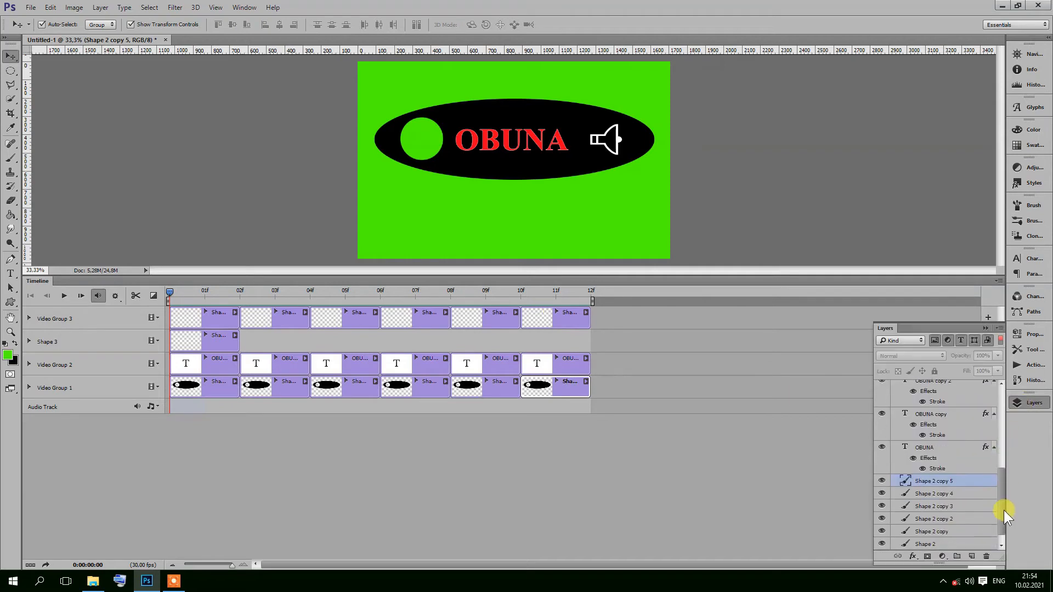
key("ctrl+j")
key("ctrl+j")
key("ctrl+j")
left_click_drag(945, 471, 972, 556)
left_click_drag(953, 444, 971, 556)
left_click_drag(954, 443, 971, 556)
left_click_drag(954, 431, 972, 556)
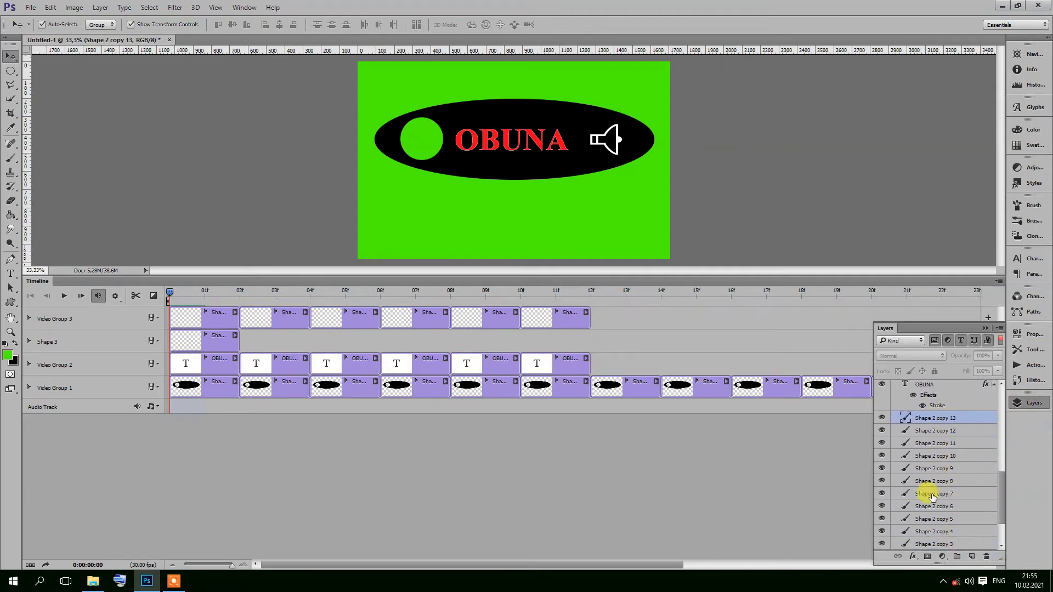
- Duplicate the OBUNA copy 5 text layer three times to extend its track to frame 18
right_click(329, 490)
left_click_drag(229, 565, 226, 565)
left_click(1026, 402)
left_click_drag(1002, 482, 1001, 412)
left_click_drag(944, 456, 970, 556)
left_click_drag(940, 455, 971, 557)
- Duplicate the Shape 3 copy 6 speaker layer eight times to extend its track to frame 28
left_click(453, 324)
left_click(1013, 401)
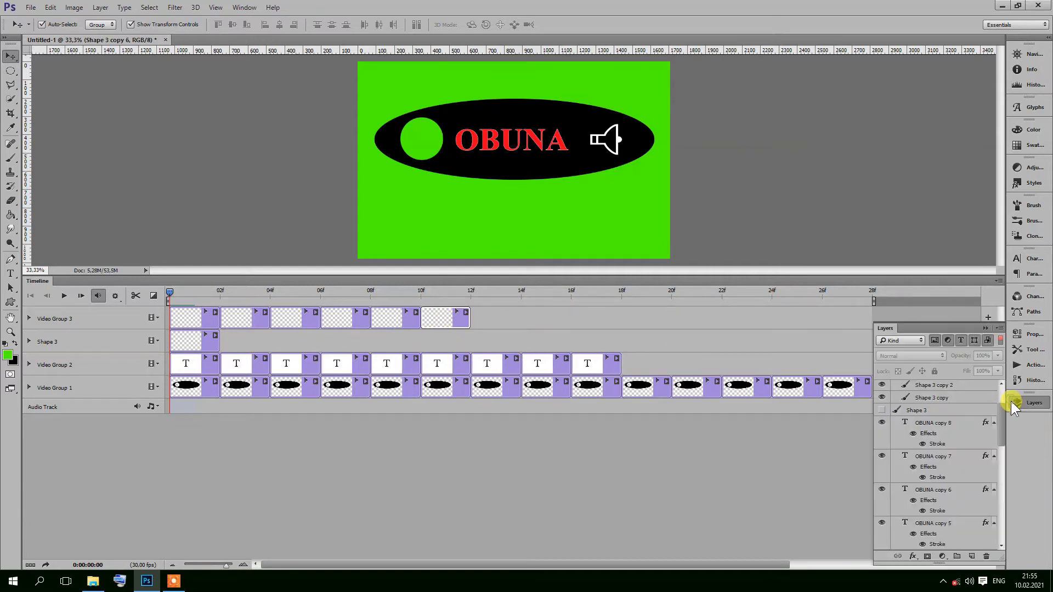
left_click_drag(1002, 409, 1002, 391)
left_click_drag(913, 387, 969, 553)
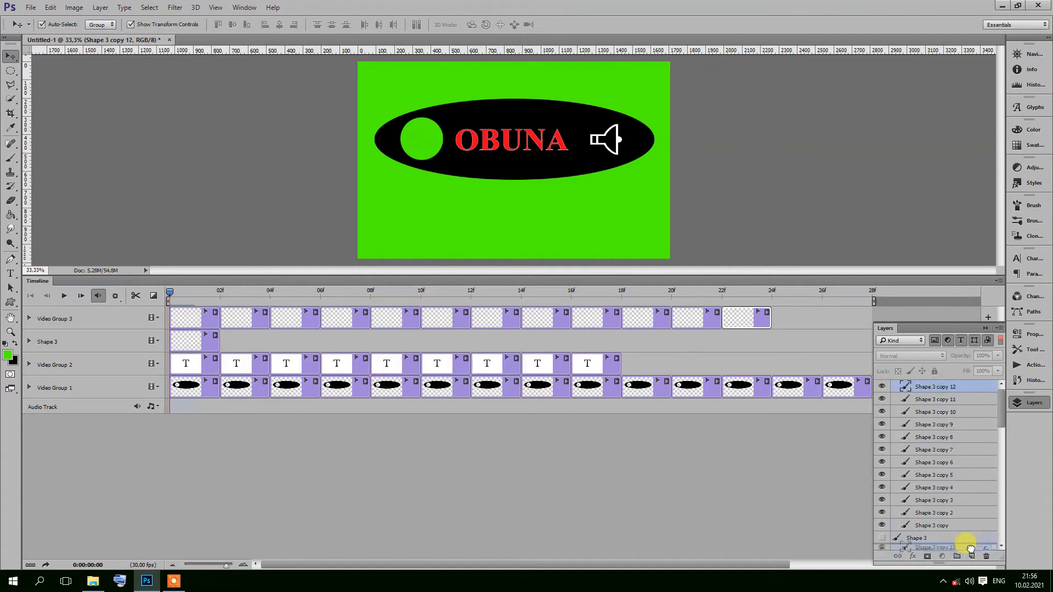
left_click(737, 318)
left_click(1032, 403)
left_click_drag(924, 392, 971, 556)
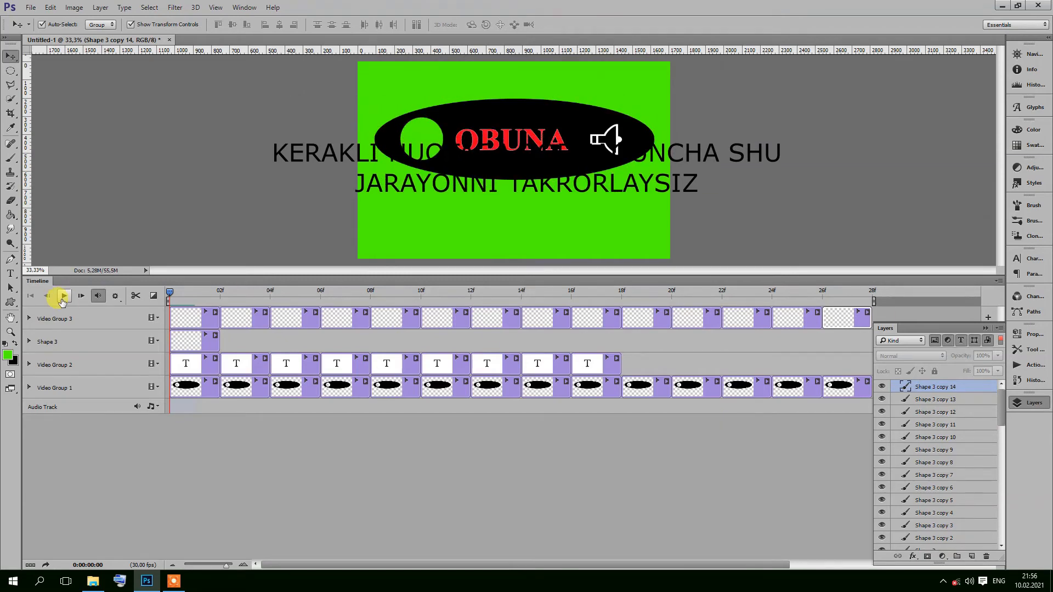
- At frame 12, draw a small white right-pointing arrow custom shape below the ellipse, centred near X 1280, Y 916 px
left_click(63, 297)
left_click_drag(548, 295, 484, 301)
key("u")
left_click(427, 25)
mouse_move(526, 142)
left_mouse_down()
mouse_move(526, 72)
mouse_move(532, 242)
mouse_move(527, 76)
left_mouse_up()
left_click(405, 63)
left_click(424, 25)
mouse_move(604, 221)
left_mouse_down()
mouse_move(563, 235)
mouse_move(573, 231)
left_mouse_up()
left_click(100, 25)
left_click(11, 55)
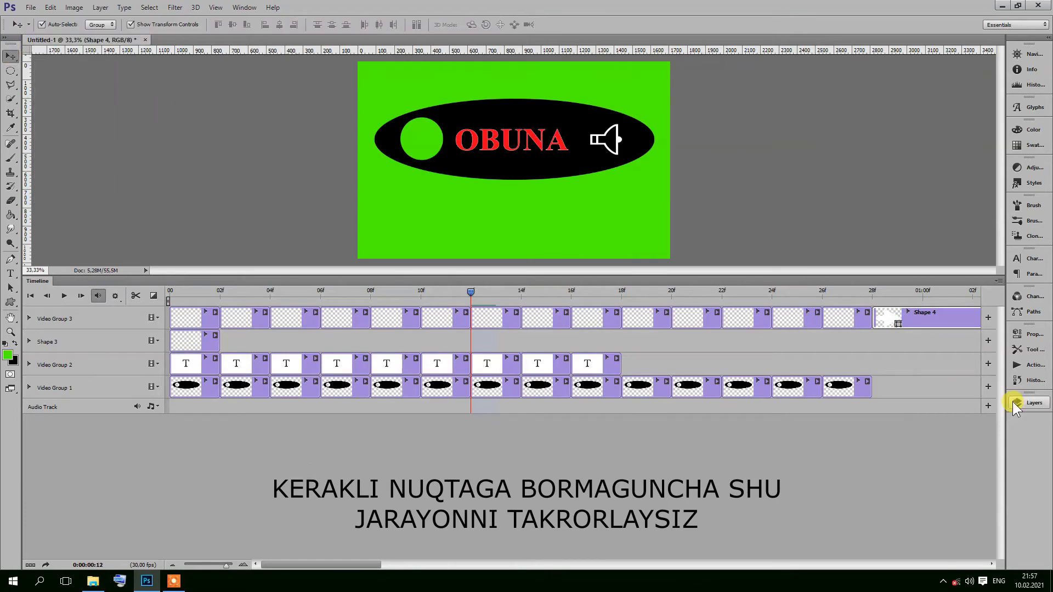
- Try moving the Shape 4 arrow layer down to just above the Background layer
left_click(1028, 402)
left_click_drag(921, 386, 943, 537)
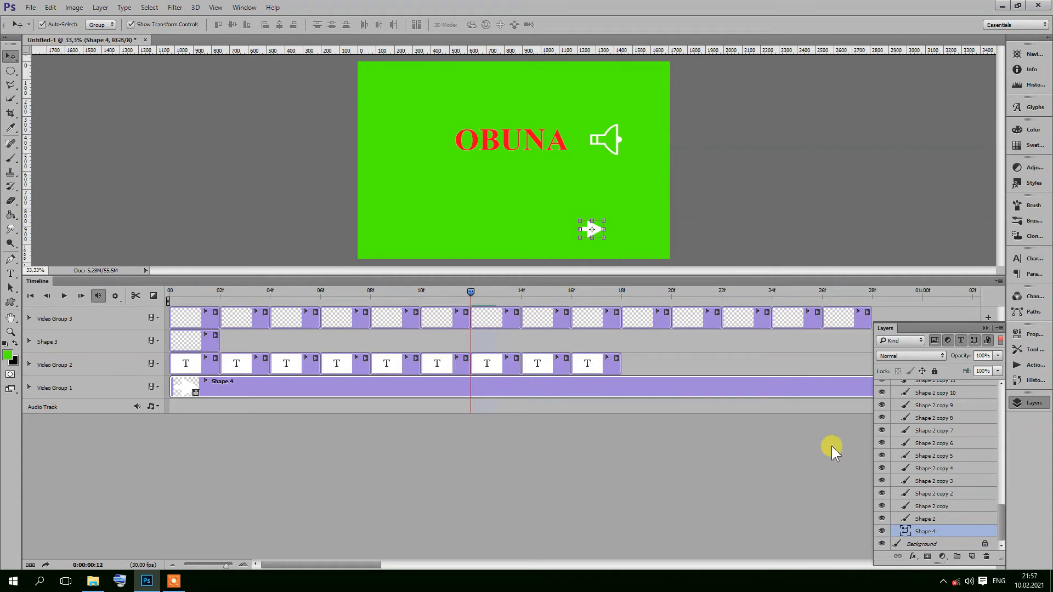
left_click(115, 298)
left_click(126, 385)
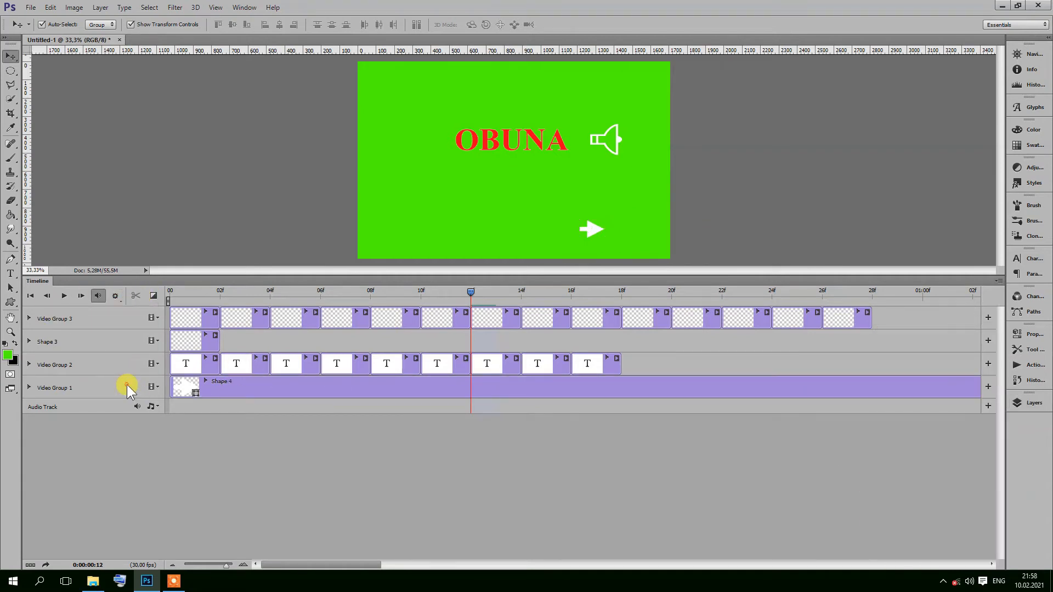
left_click(590, 230)
key("Return")
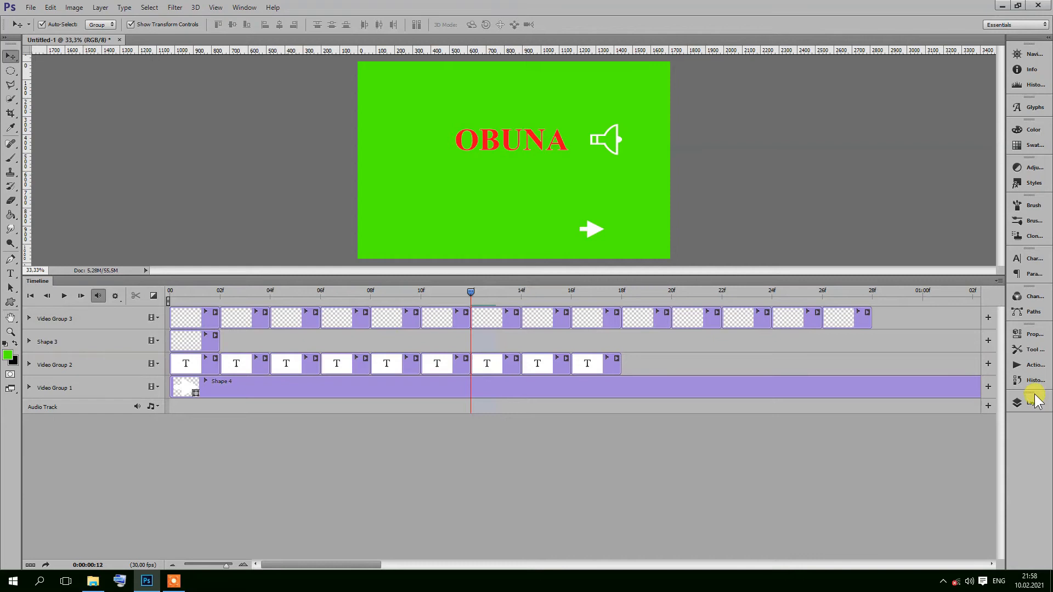
left_click(1029, 403)
left_click(921, 531)
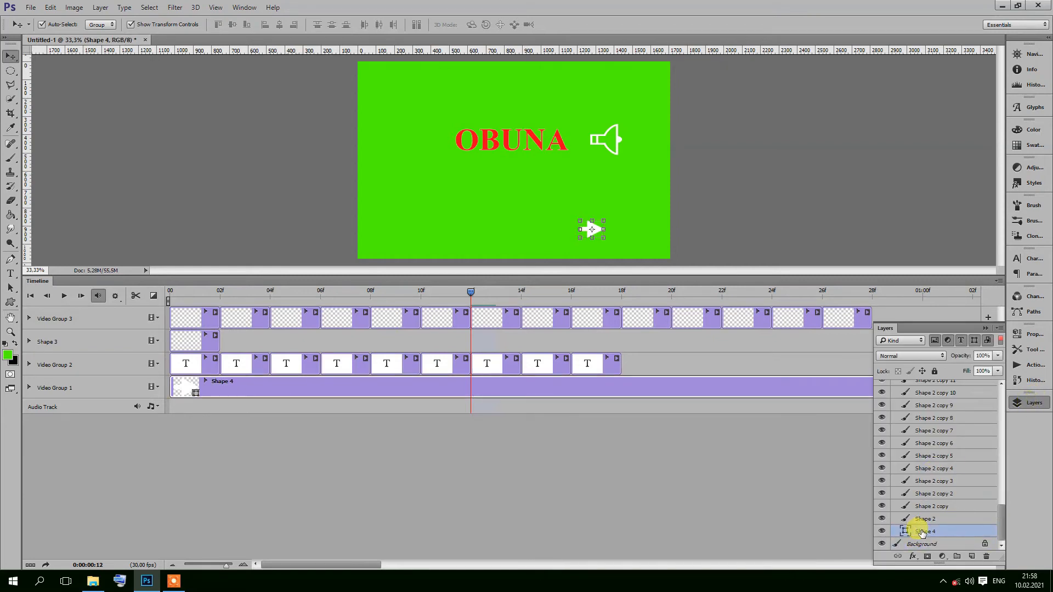
left_click(126, 364)
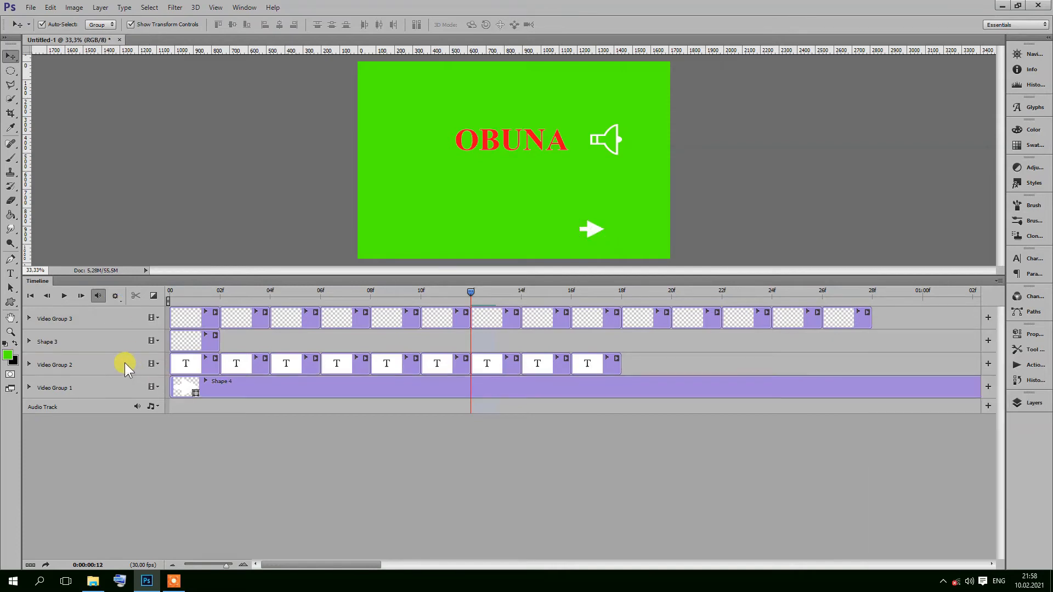
left_click(156, 387)
left_click(186, 395)
key("Escape")
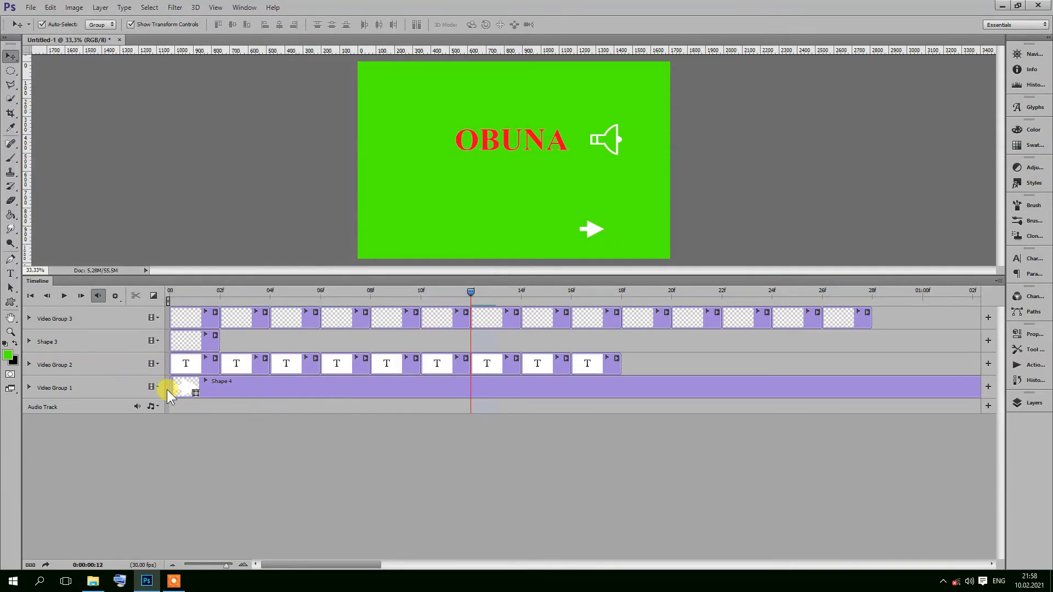
- Add a new video group and move the Shape 4 arrow clip into it as the topmost track
left_click(156, 318)
left_click(189, 336)
left_click_drag(292, 403, 272, 325)
mouse_move(168, 311)
left_mouse_down()
mouse_move(735, 350)
mouse_move(179, 318)
left_mouse_up()
- Trim both ends of the Shape 4 arrow clip so it spans only frames 10 to 12
left_click(240, 565)
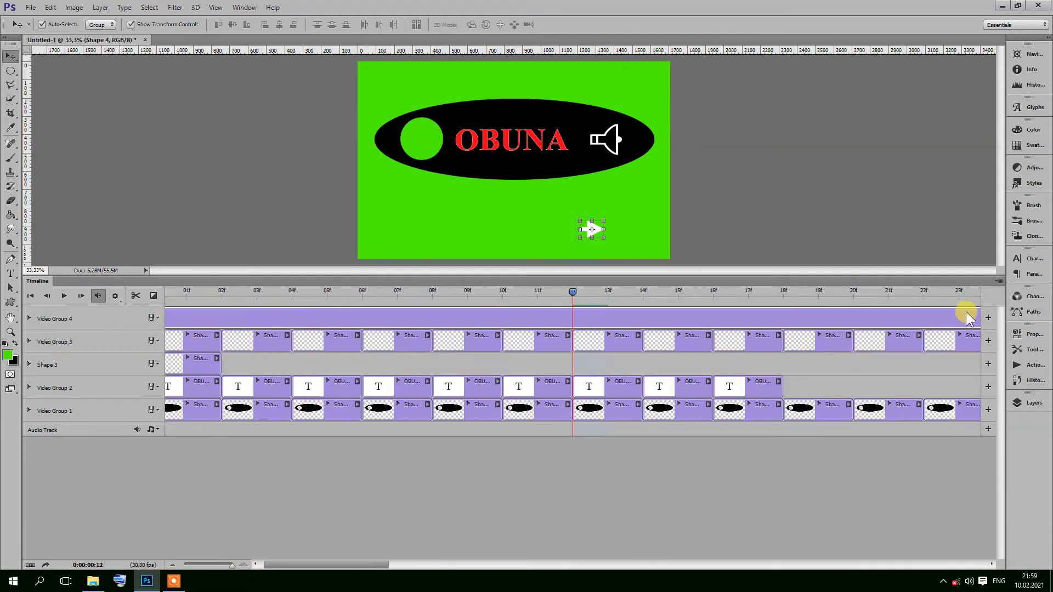
left_click_drag(297, 567, 888, 566)
left_click_drag(567, 318, 215, 354)
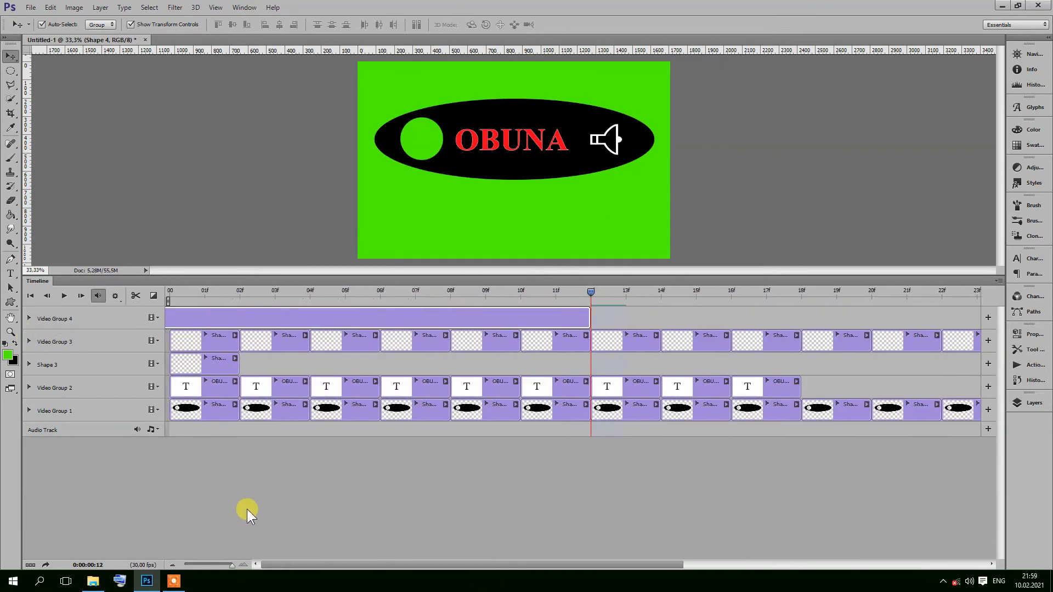
left_click_drag(189, 321, 453, 312)
left_click_drag(831, 316, 575, 319)
- Select the Shape 4 arrow and rotate it about -114° at frame 11 so it points like a mouse cursor
left_click(1033, 402)
left_click_drag(1002, 521, 1002, 378)
left_click(930, 384)
left_click(590, 234)
left_click_drag(543, 317, 571, 311)
key("ctrl+t")
mouse_move(603, 212)
left_mouse_down()
mouse_move(602, 195)
mouse_move(583, 195)
mouse_move(602, 211)
left_mouse_up()
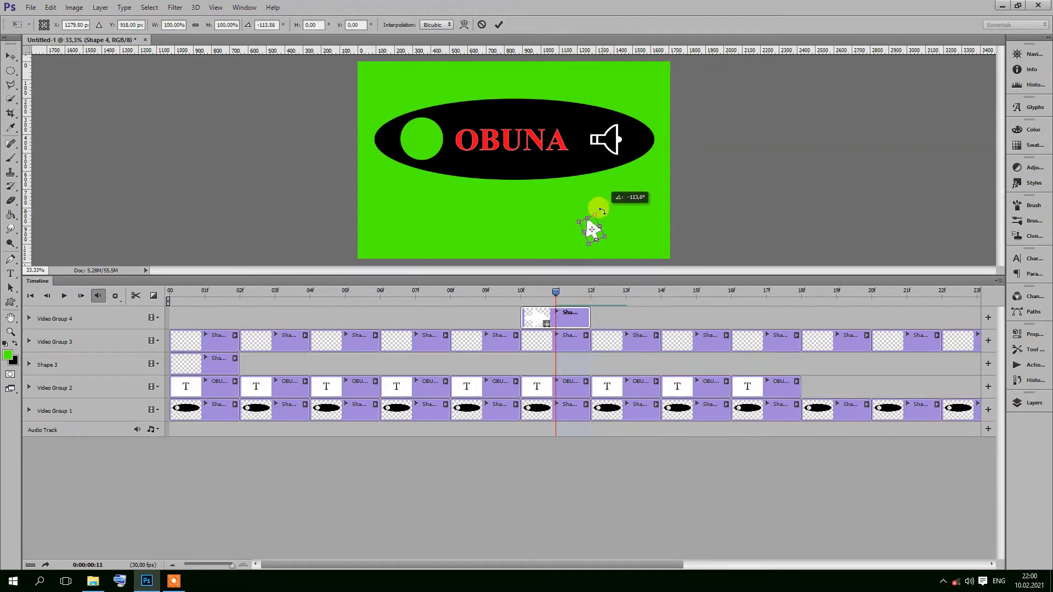
key("Return")
- Move the Shape 4 arrow down and left to about X 1099, Y 1016 px near the canvas's lower edge
left_click(513, 245)
left_click(571, 322)
left_click(590, 234)
left_click(548, 317)
key("ctrl+t")
left_click_drag(586, 224, 557, 245)
key("F7")
key("Return")
- Duplicate the Shape 4 arrow layer and, at frame 13, move the copy slightly up and left
key("ctrl+j")
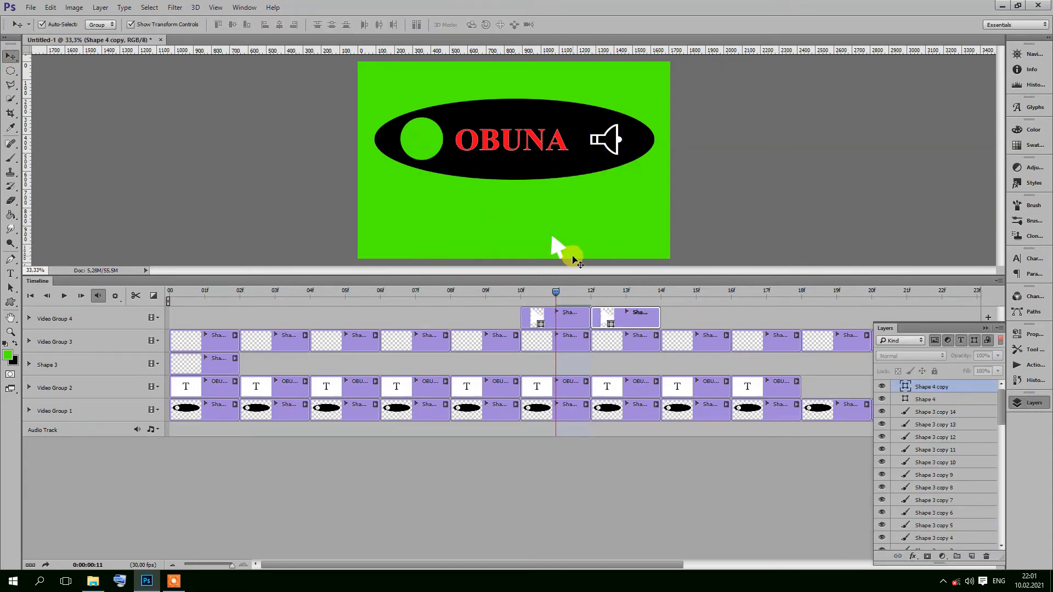
left_click(1028, 404)
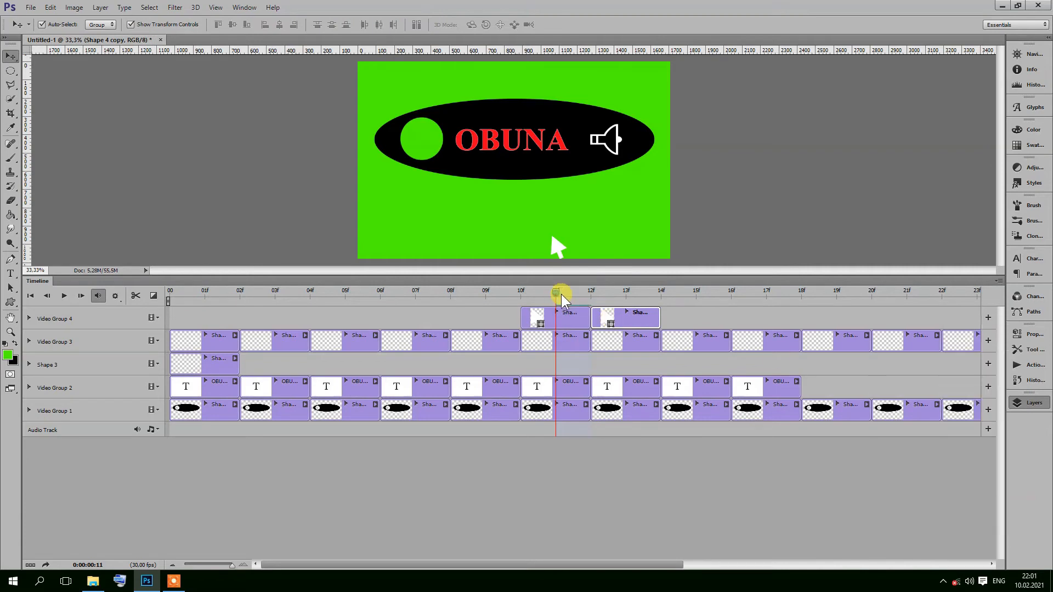
left_click(547, 239)
left_click(555, 243)
left_click(1027, 403)
left_click(555, 243)
scroll(565, 249, "up", 1)
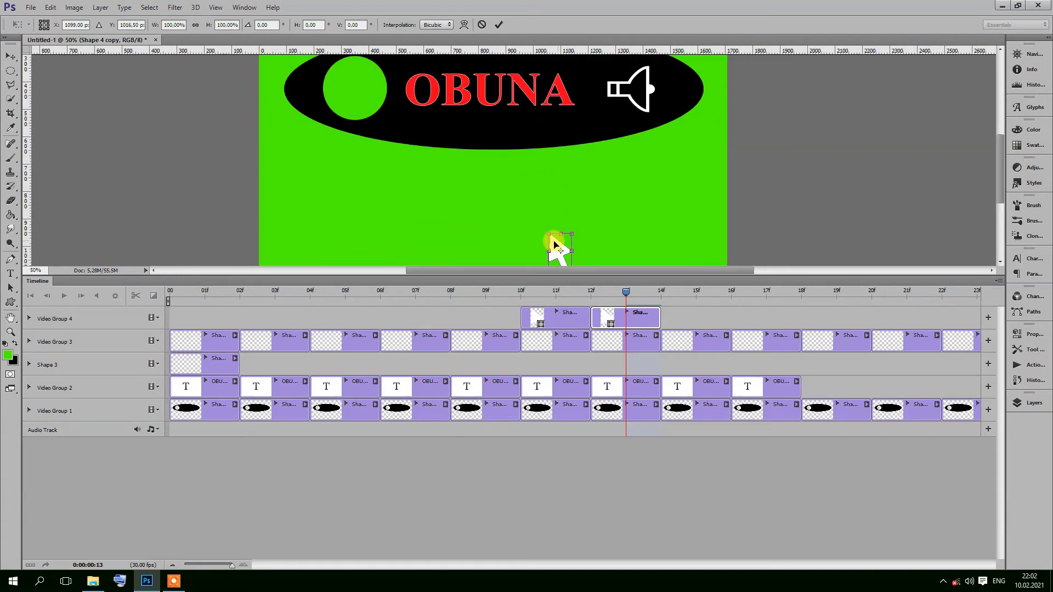
left_click(631, 298)
left_click(479, 222)
- Duplicate Shape 4 copy for frames 14 to 16 and move the new arrow further up toward the ellipse
left_click(1021, 403)
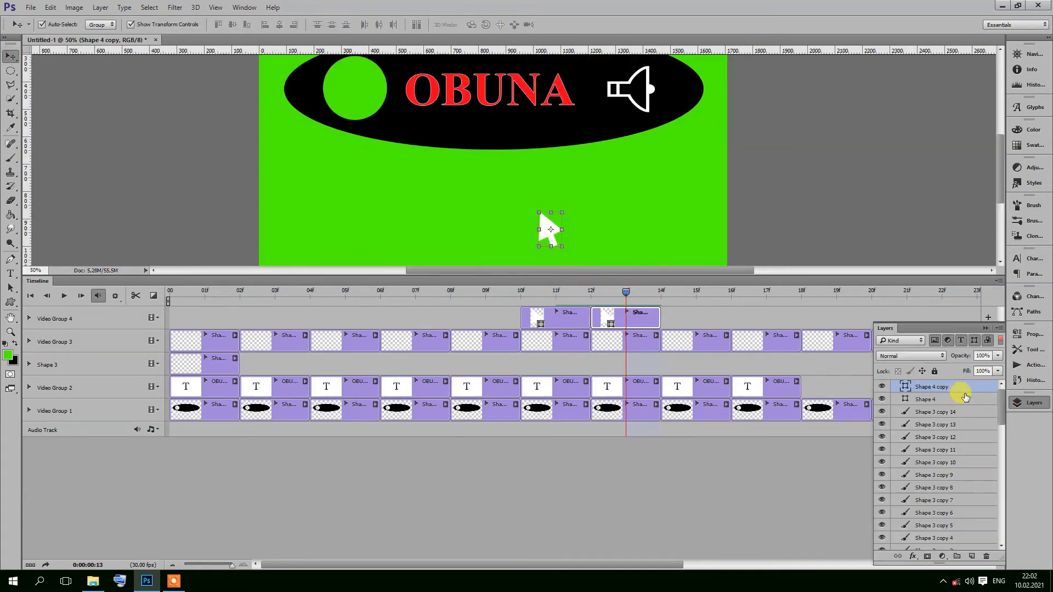
key("ctrl+j")
left_click(695, 300)
left_click(546, 225)
key("Return")
left_click(702, 318)
left_click(544, 223)
key("Return")
left_click(1023, 402)
left_click(943, 385)
left_click(545, 243)
left_click_drag(550, 233, 538, 208)
left_click(518, 219)
- Raise the arrow of the frames 14 to 16 clip a little more, keeping it below the ellipse
left_click(702, 318)
key("Return")
left_click(721, 320)
mouse_move(534, 205)
left_mouse_down()
mouse_move(536, 221)
mouse_move(533, 185)
left_mouse_up()
key("Return")
key("ctrl+t")
left_click(11, 56)
left_click(470, 221)
- Duplicate the arrow layer for frames 16 to 18 and move the new arrow up to the ellipse's lower edge
left_click(1026, 402)
left_click_drag(935, 390, 971, 556)
left_click(679, 291)
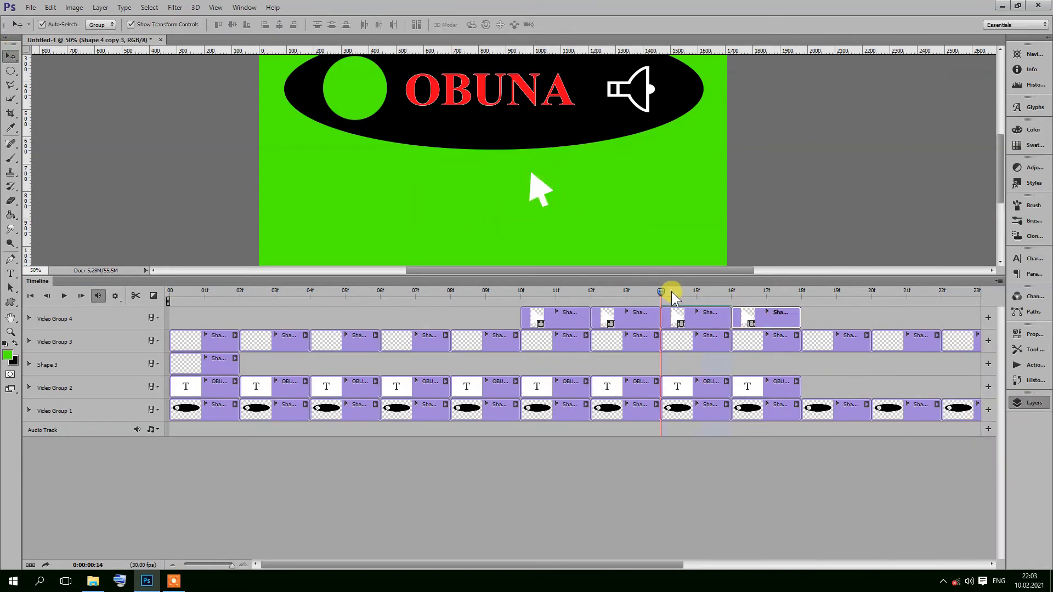
left_click(555, 206)
left_click_drag(540, 186, 530, 157)
left_click(11, 56)
left_click(470, 219)
- Duplicate the OBUNA copy 8 text layer twice to extend its track to frame 22
left_click(782, 382)
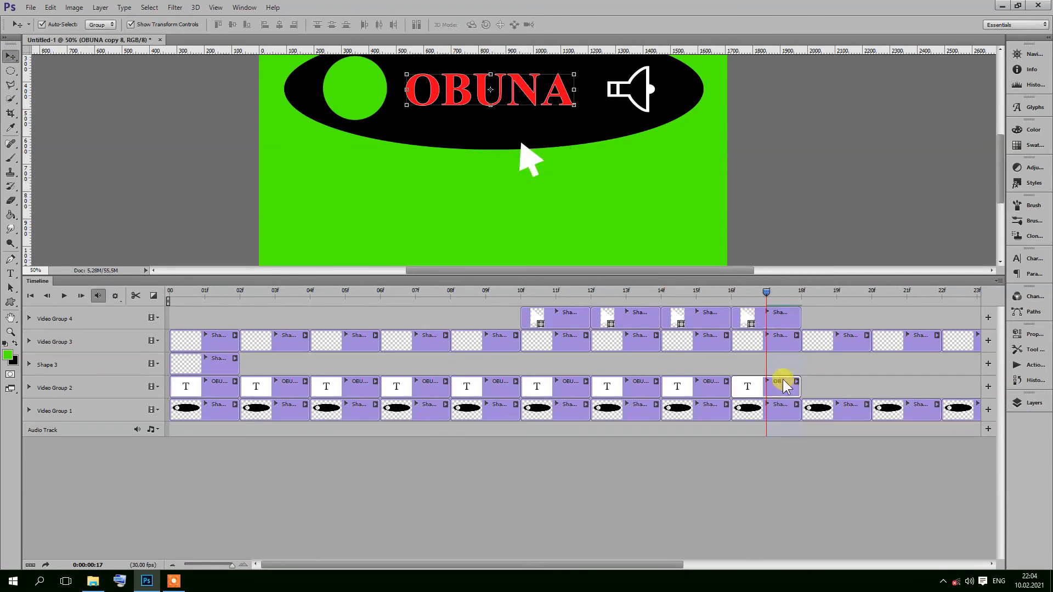
left_click(1026, 402)
scroll(976, 477, "down", 2)
left_click_drag(932, 391, 972, 555)
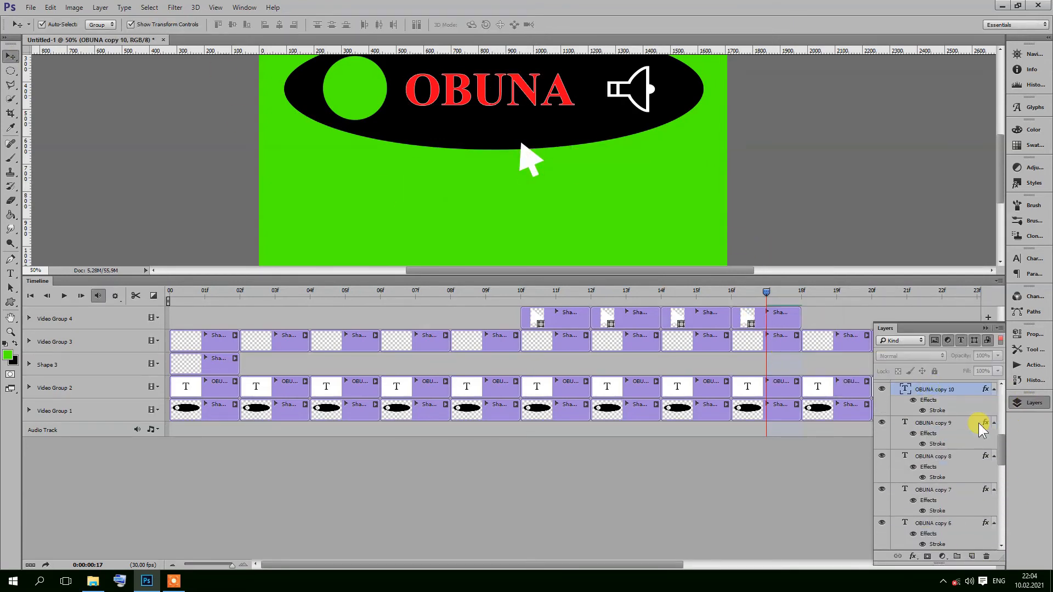
- At frame 17, move the Shape 4 copy 3 arrow up to the lower edge of the OBUNA text
left_click(766, 317)
left_click(519, 153)
left_click_drag(524, 154, 510, 115)
left_click(10, 56)
left_click(470, 219)
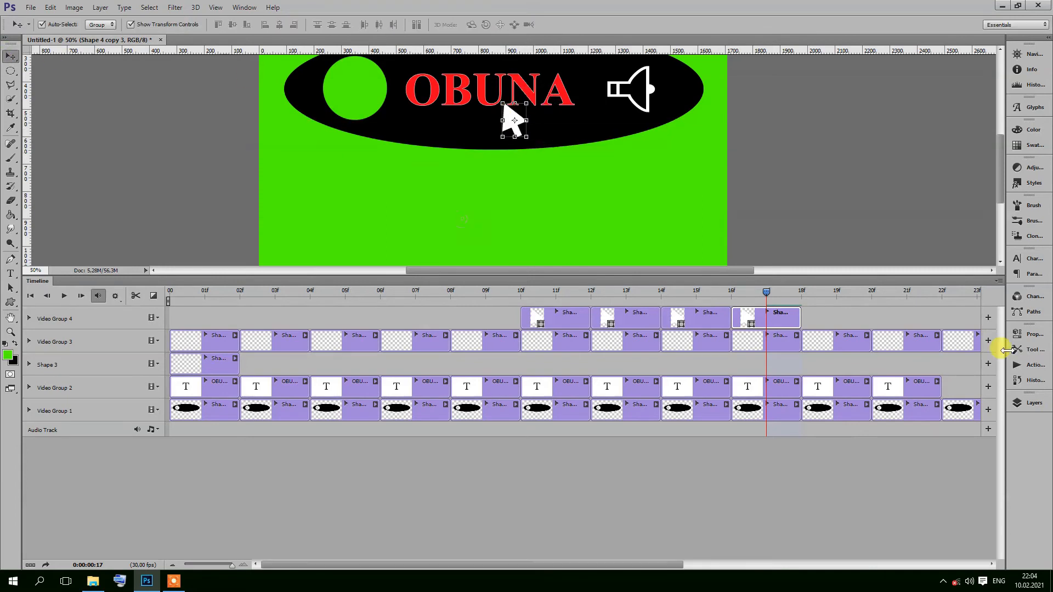
- Duplicate the arrow layer for frames 18 to 20, move the copy onto the middle of the OBUNA text and preview the animation
left_click(1026, 403)
left_click_drag(947, 388, 971, 556)
left_click(835, 317)
left_click_drag(766, 293, 836, 301)
key("ctrl+t")
left_click_drag(509, 119, 492, 97)
left_click(11, 56)
left_click(447, 219)
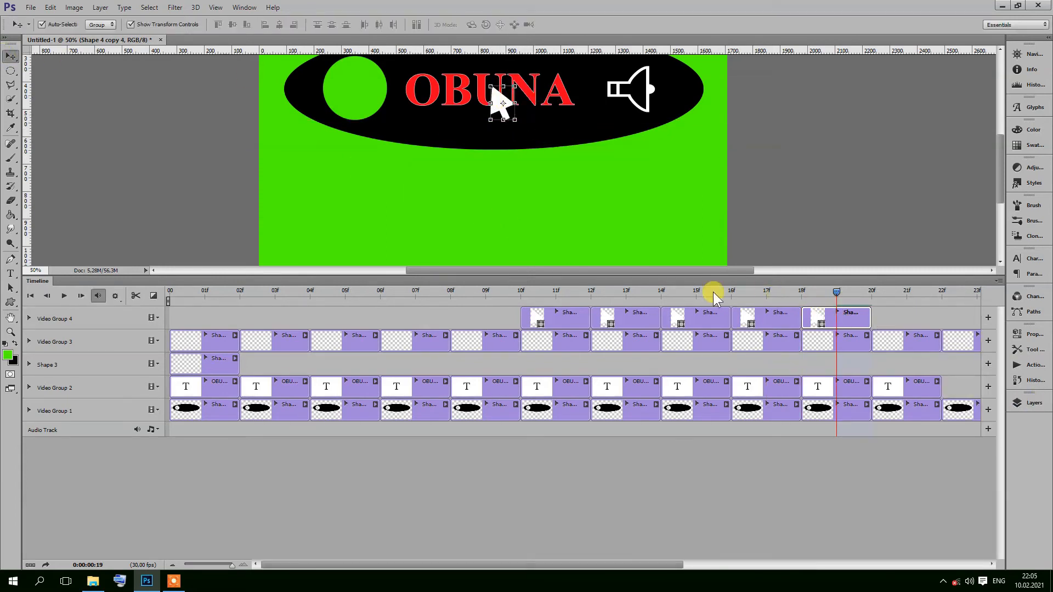
left_click(64, 295)
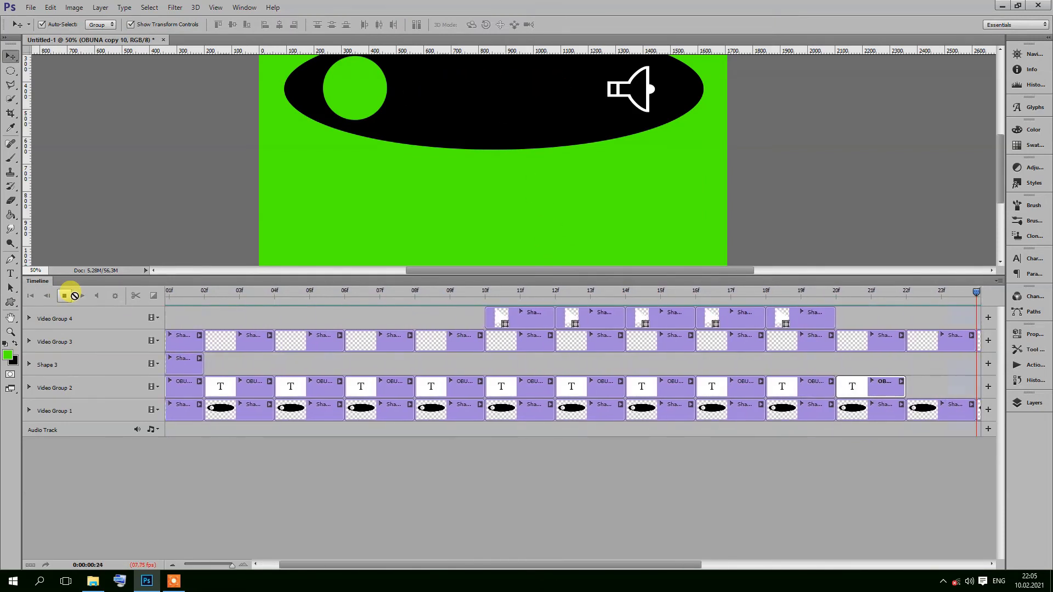
- Duplicate the arrow layer for frames 20 to 22 and shrink the copy slightly on the OBUNA text
left_click(70, 292)
left_click(643, 297)
left_click_drag(643, 297, 839, 298)
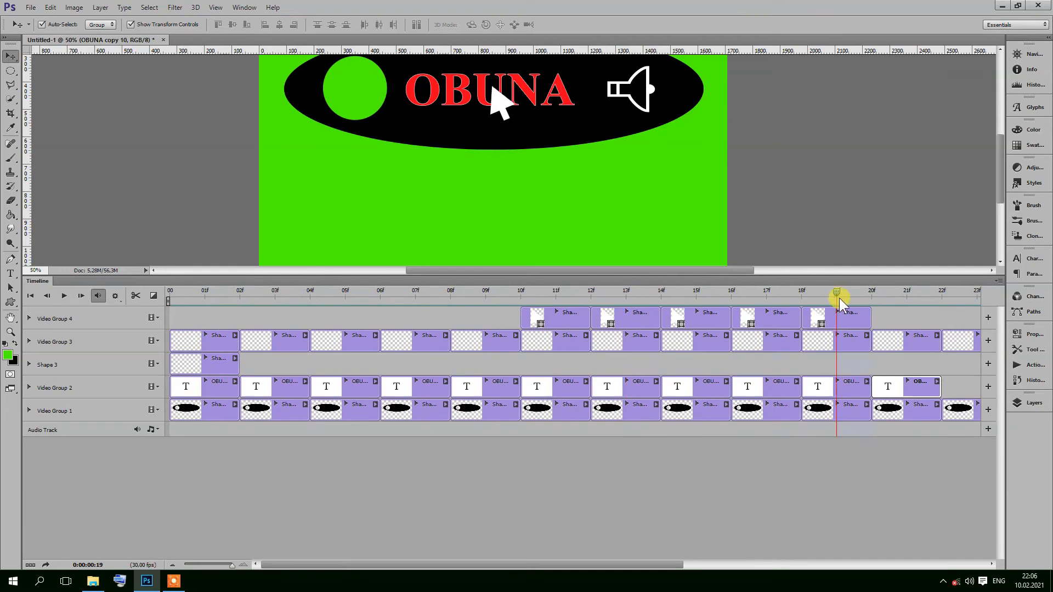
left_click(831, 320)
left_click_drag(667, 565, 788, 565)
left_click(1036, 404)
key("ctrl+j")
left_click(673, 299)
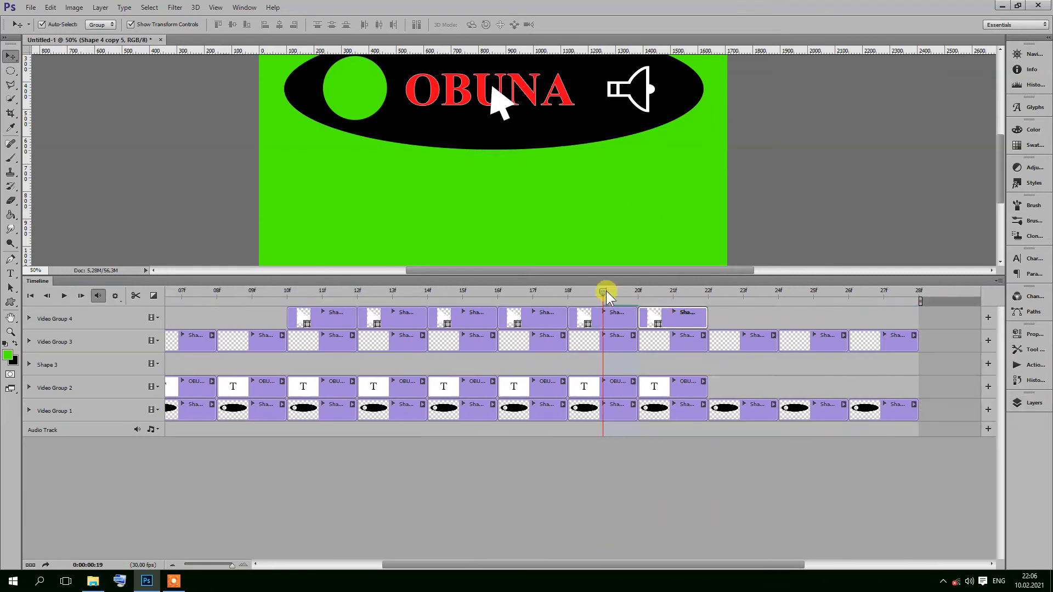
key("ctrl+t")
left_click_drag(515, 120, 515, 117)
left_click(749, 362)
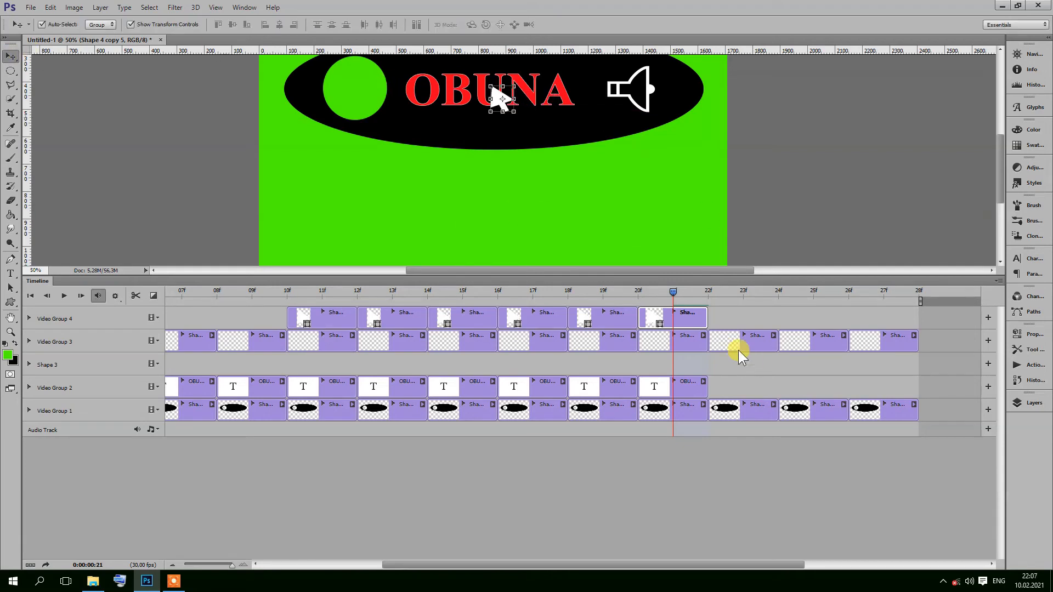
- Duplicate the OBUNA copy 10 text layer for frames 22 to 24 and go to frame 23
left_click(1029, 401)
left_click_drag(1001, 513, 1001, 445)
left_click_drag(965, 448, 971, 556)
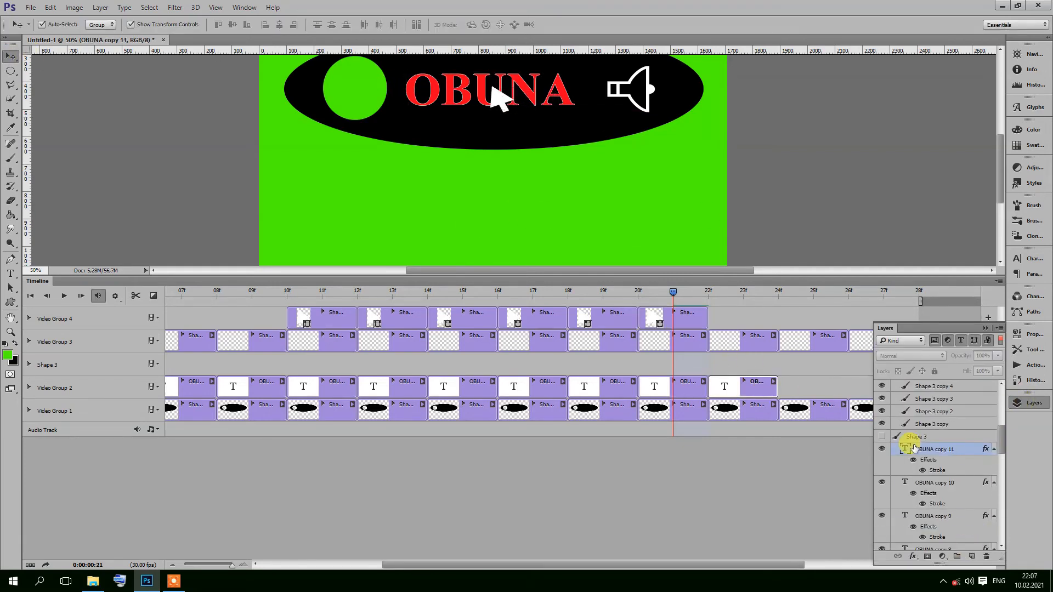
left_click_drag(719, 303, 730, 307)
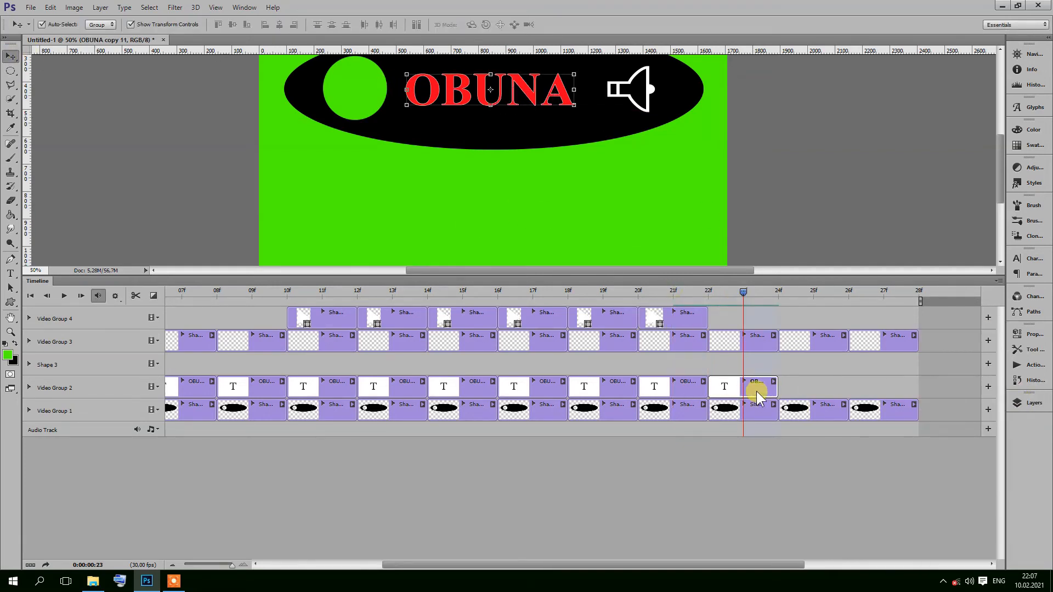
- Give the OBUNA copy 11 text layer a white 9 px outside Stroke
left_click(1028, 402)
right_click(941, 449)
left_click(724, 99)
left_click(623, 170)
left_click_drag(781, 115, 787, 114)
left_click(764, 202)
left_click(883, 167)
left_click(910, 278)
left_click(827, 172)
left_click(910, 283)
left_click(799, 173)
left_click(763, 303)
left_click(882, 171)
left_click(760, 167)
key("Return")
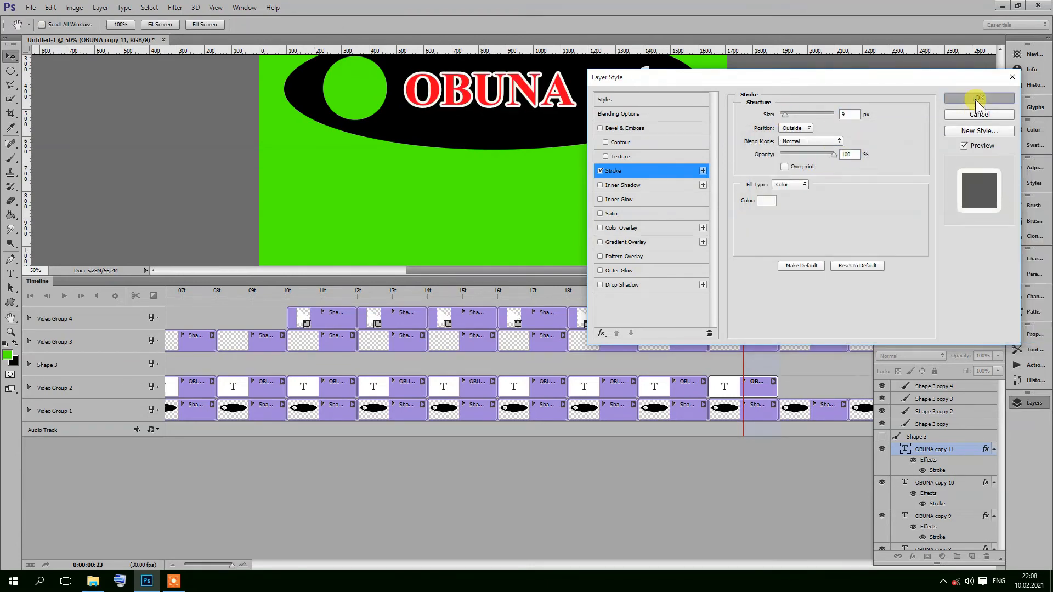
left_click(976, 99)
- Duplicate the arrow layer for frames 22 to 24 and the OBUNA copy 11 text layer for frames 24 to 26
left_click(1034, 403)
left_click(1034, 403)
left_click_drag(938, 385, 971, 556)
left_click(756, 388)
left_click(1034, 402)
left_click_drag(974, 445, 971, 556)
left_click(816, 388)
- Make the white Stroke on the OBUNA copy 12 text layer thinner
left_click(1014, 402)
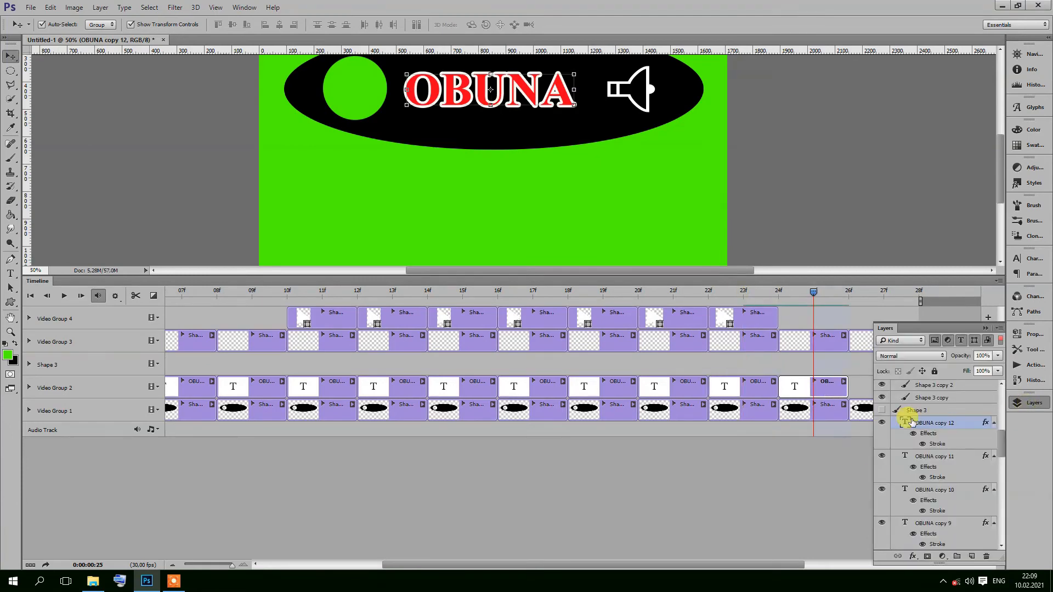
right_click(917, 423)
left_click(674, 99)
left_click(624, 171)
left_click_drag(785, 114, 782, 116)
key("Return")
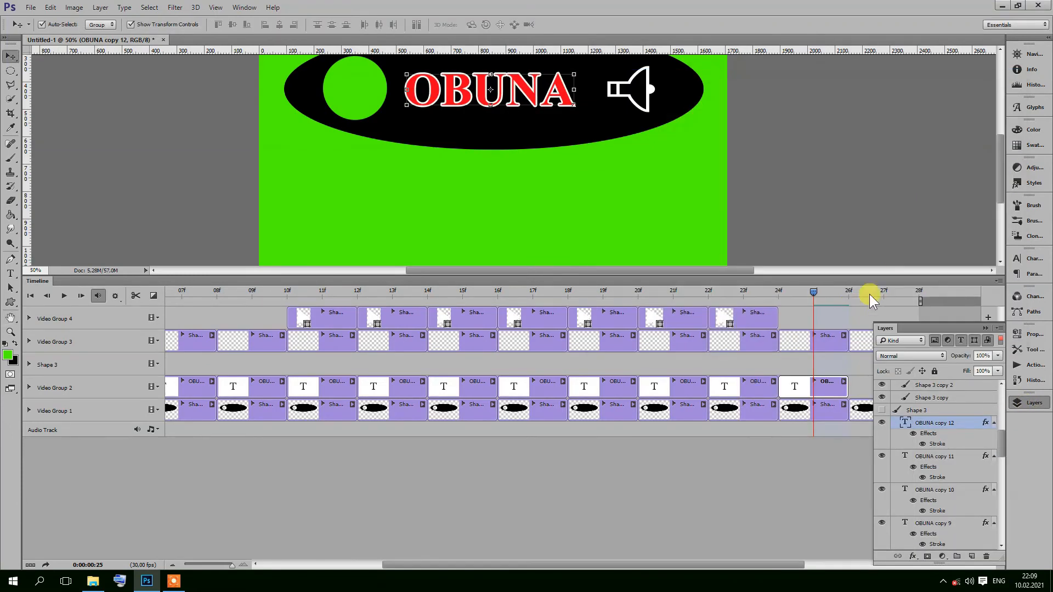
- Duplicate the arrow layer for frames 24 to 26
left_click(772, 318)
left_click(1014, 402)
key("ctrl+j")
left_click(816, 388)
- Duplicate the OBUNA copy 12 text layer for frames 26 to 28 and go to frame 27
left_click(1015, 403)
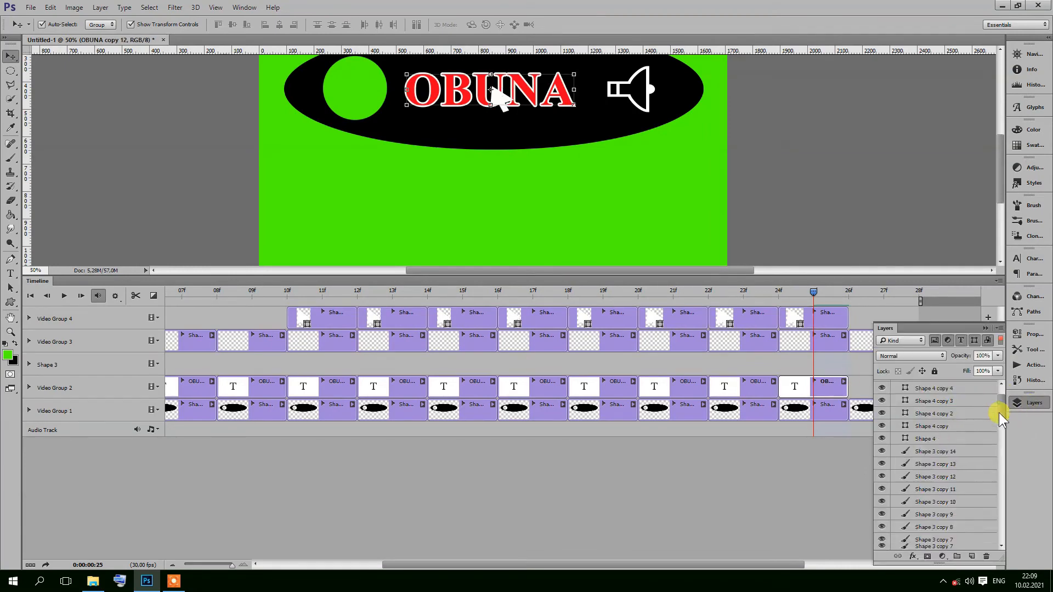
key("ctrl+j")
right_click(930, 402)
key("Escape")
left_click_drag(813, 290, 883, 291)
- Change the Stroke color of the OBUNA copy 13 text layer to red
left_click(1014, 402)
right_click(954, 402)
left_click(845, 100)
left_click(620, 170)
left_click_drag(785, 115, 784, 114)
left_click(766, 201)
left_click(910, 169)
left_click(892, 168)
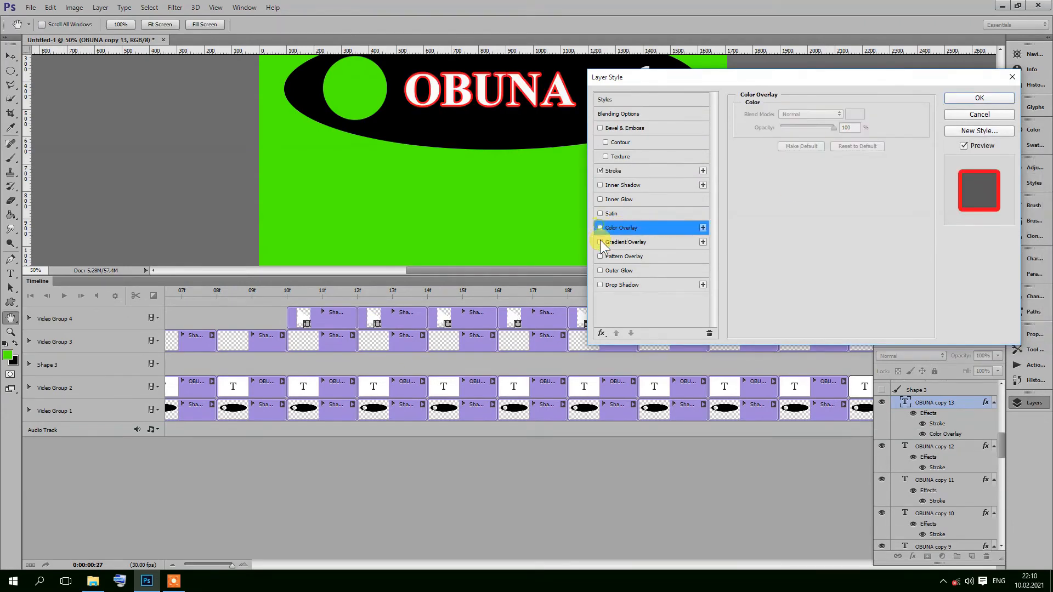
- Add a gray Color Overlay to the OBUNA copy 13 text and thin its red Stroke
left_click(632, 239)
left_click(854, 114)
left_click_drag(760, 235, 760, 256)
left_click(984, 160)
left_click(630, 170)
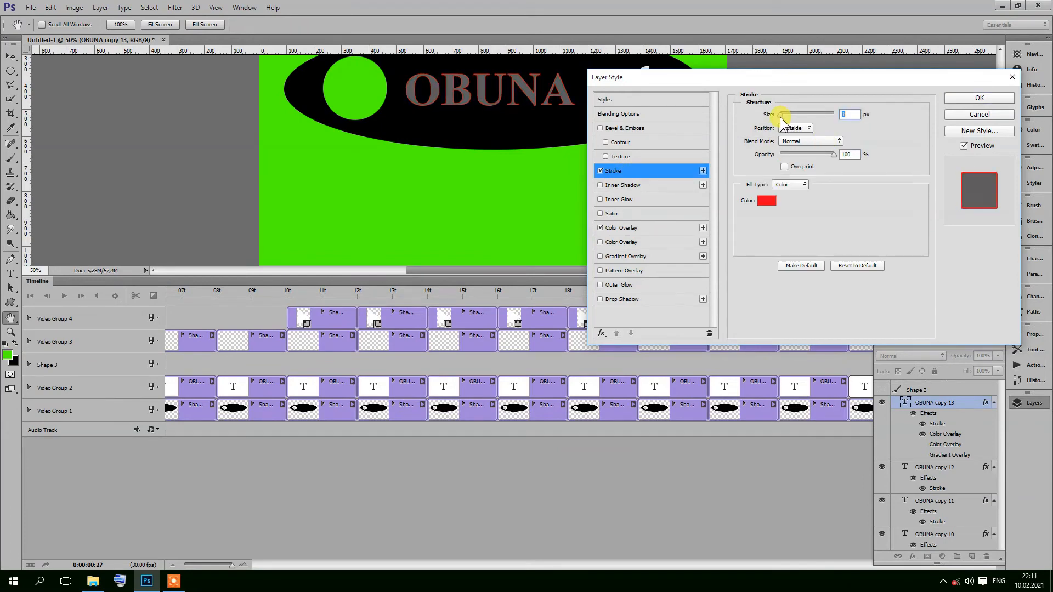
key("Return")
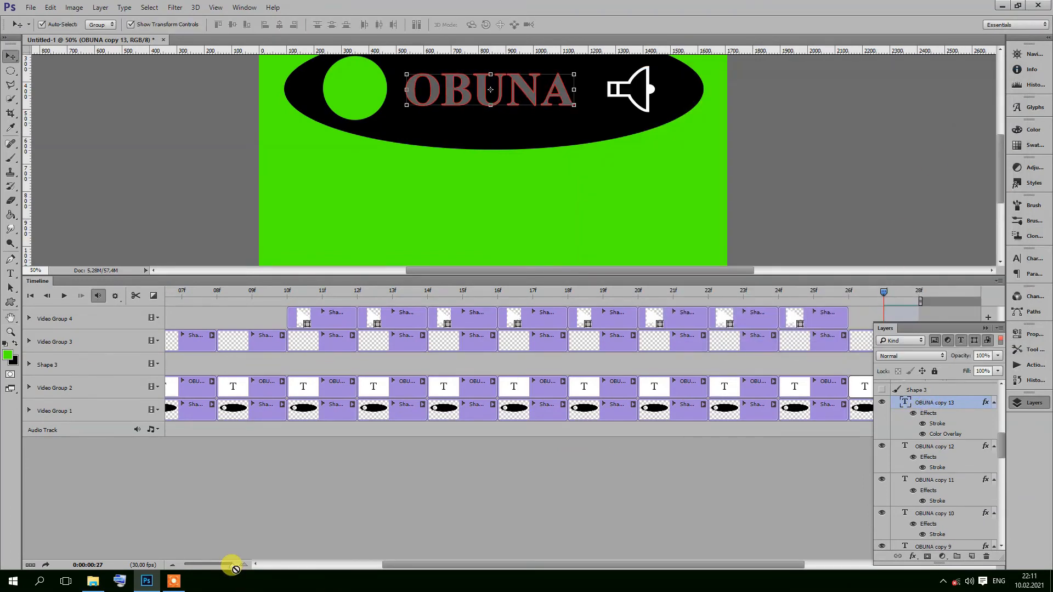
- Duplicate the latest Shape 2 ellipse layer repeatedly to extend the ellipse track to 01:14
left_click_drag(411, 564, 594, 564)
left_click(543, 409)
left_click(1031, 403)
left_click_drag(1001, 443, 1000, 511)
key("ctrl+j")
key("ctrl+j")
key("ctrl+j")
key("ctrl+j")
key("ctrl+j")
key("ctrl+j")
key("ctrl+j")
key("ctrl+j")
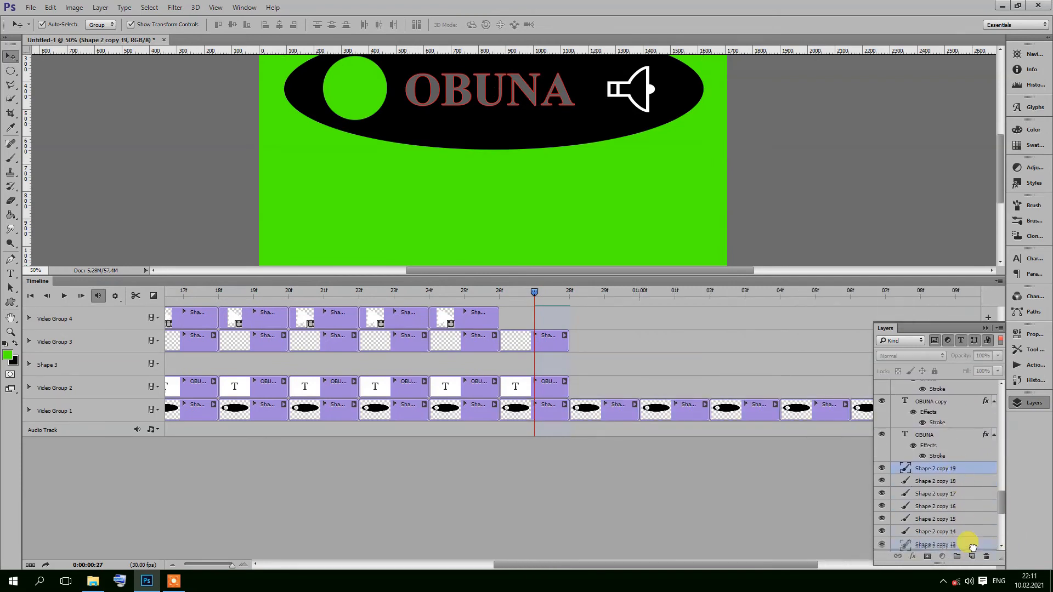
- Duplicate the latest OBUNA text layers repeatedly to extend the text track to 01:14
left_click(553, 384)
left_click_drag(526, 564, 612, 564)
left_click(1031, 402)
left_click_drag(1002, 502, 1001, 439)
left_click_drag(960, 423, 962, 527)
left_click_drag(960, 402, 971, 556)
left_click_drag(954, 386, 971, 556)
left_click_drag(947, 389, 971, 556)
left_click_drag(1002, 432, 1001, 428)
left_click_drag(942, 424, 971, 556)
left_click_drag(941, 384, 971, 556)
left_click(985, 328)
- Duplicate the arrow layer for frames 26 to 28 and scale the copy up to about 112% width and 132% height
left_click_drag(755, 563, 674, 545)
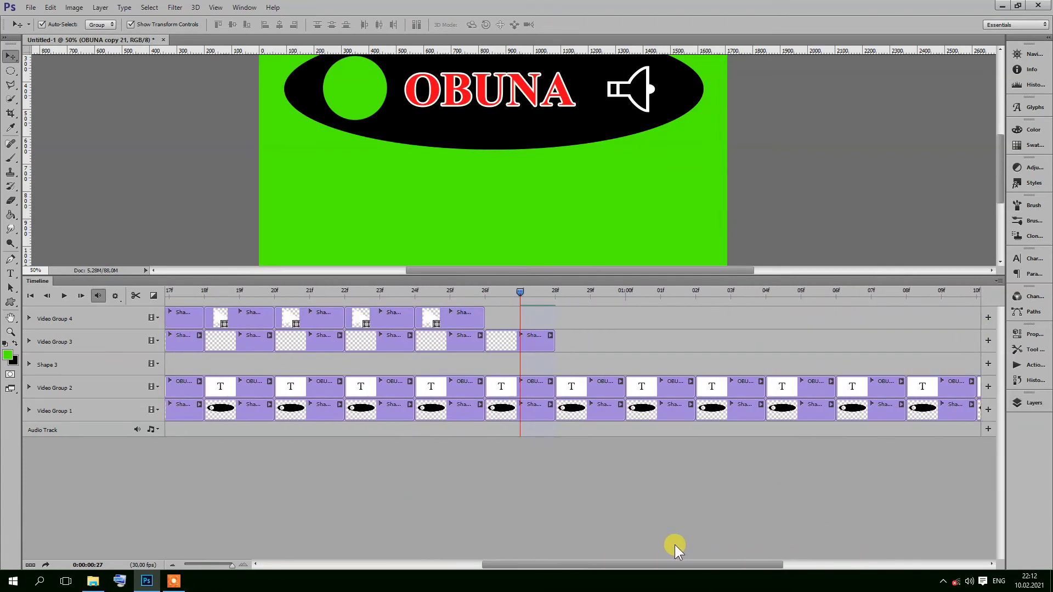
left_click_drag(522, 311, 465, 303)
left_click(1029, 403)
left_click_drag(1002, 437, 972, 556)
left_click(488, 301)
left_click_drag(513, 112, 516, 119)
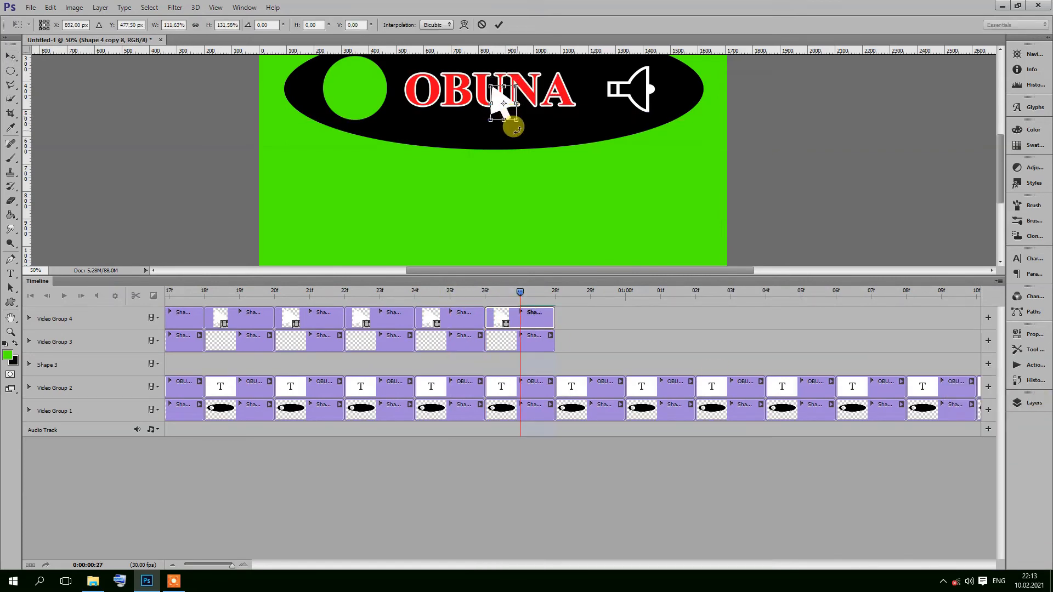
left_click(11, 56)
key("Return")
- Duplicate the arrow layer for frames 28 to 01:00 and move the copy right onto the last letters of OBUNA
left_click_drag(520, 291, 520, 313)
left_click(1029, 402)
left_click_drag(944, 387, 971, 556)
left_click_drag(520, 292, 590, 292)
left_click(516, 103)
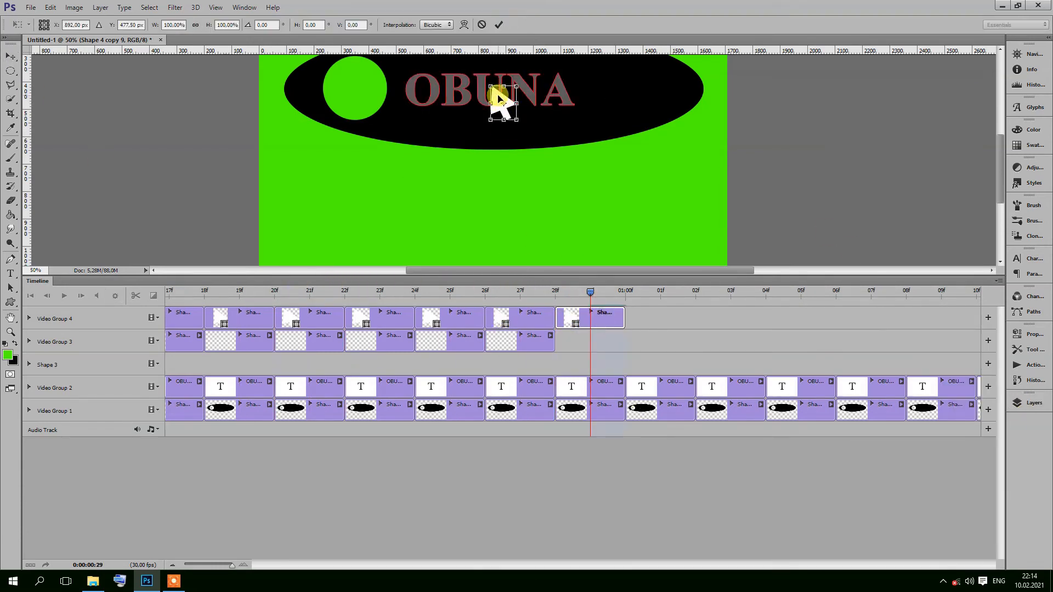
left_click(11, 56)
key("Return")
- Duplicate the Shape 3 speaker layers to extend the speaker track to 01:06
left_click(521, 290)
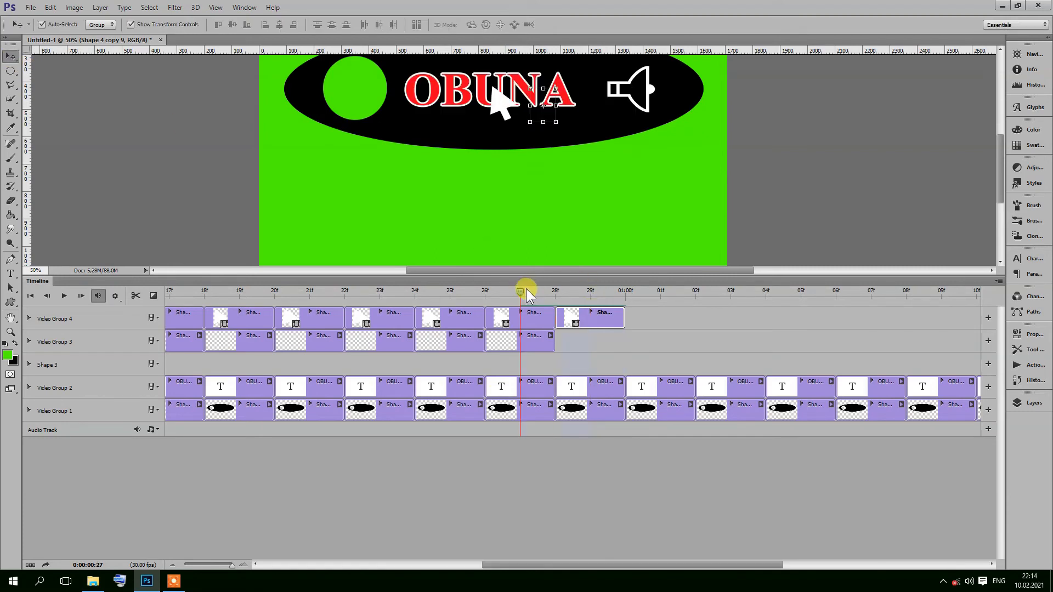
left_click(521, 340)
left_click(1029, 402)
left_click_drag(971, 509, 971, 556)
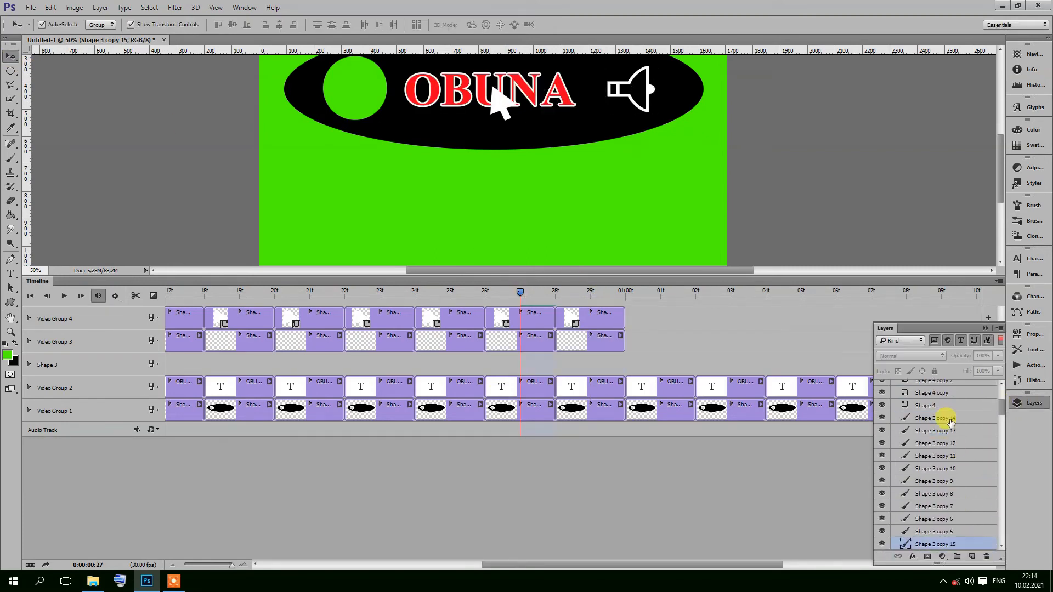
left_click_drag(948, 442, 971, 556)
left_click_drag(959, 404, 971, 555)
mouse_move(753, 563)
left_mouse_down()
mouse_move(493, 550)
mouse_move(740, 548)
left_mouse_up()
- Duplicate the arrow layer for frames 01:00 to 01:02 and move the copy to the end of the OBUNA text
left_click(600, 297)
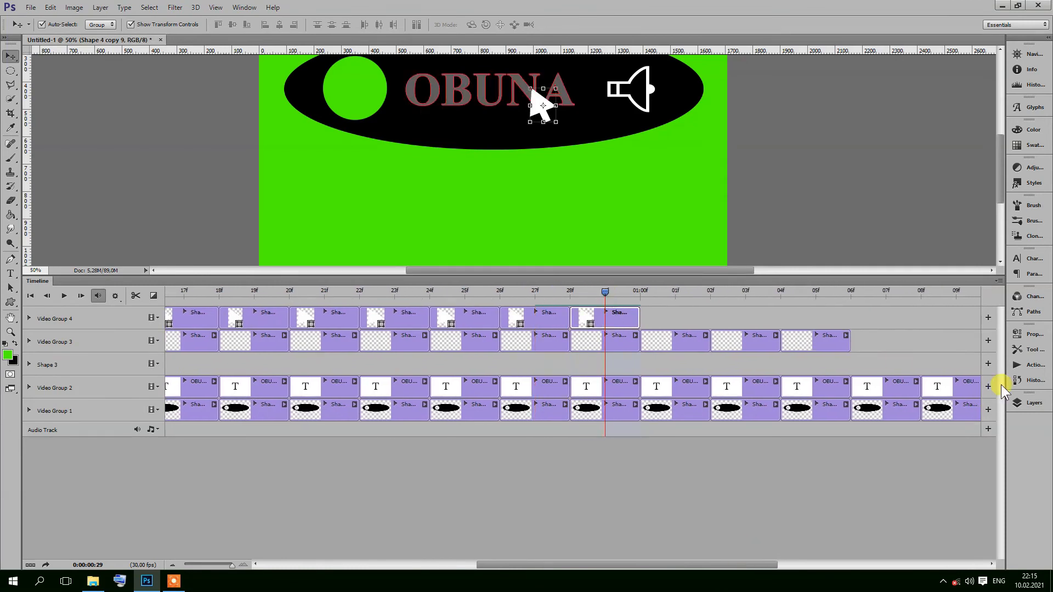
left_click(1027, 403)
left_click_drag(951, 384, 971, 556)
left_click(628, 297)
left_click_drag(542, 107, 585, 106)
- Duplicate the arrow layer for frames 01:02 to 01:04 and move the copy right onto the speaker
left_click(1026, 402)
left_click_drag(952, 386, 971, 556)
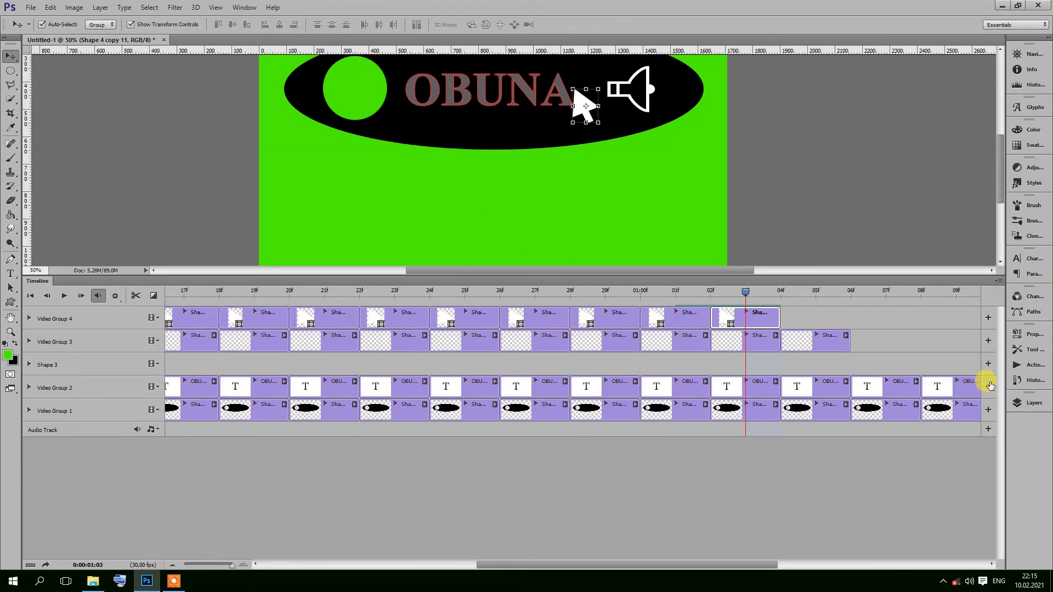
left_click(744, 296)
left_click_drag(578, 99, 613, 99)
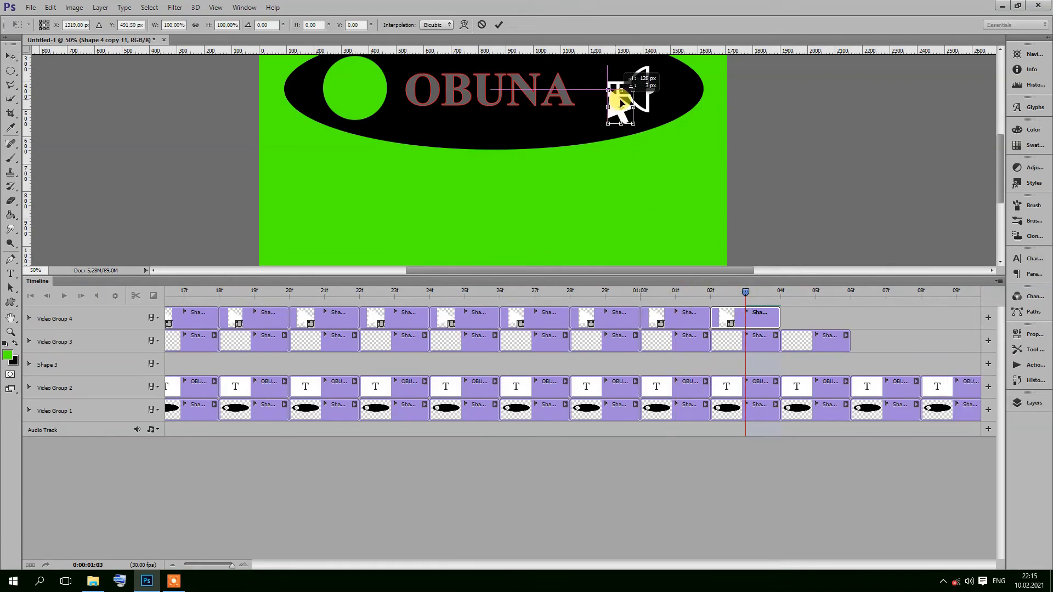
key("Return")
- Duplicate the arrow layer for frames 01:04 to 01:06 and move the copy onto the speaker's right part
left_click(1018, 401)
left_click_drag(952, 386, 971, 556)
left_click(809, 296)
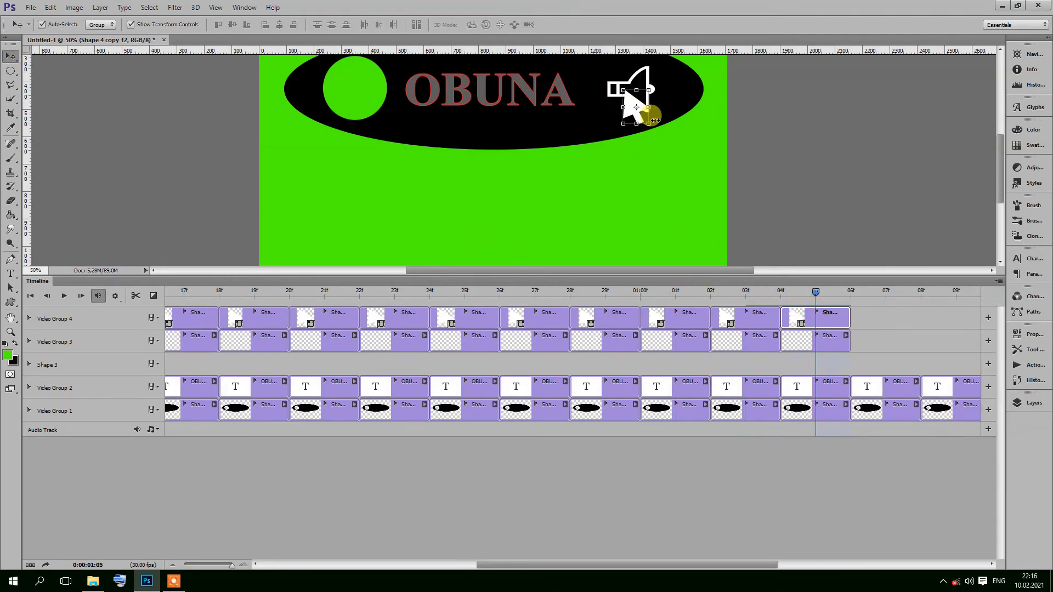
left_click_drag(632, 101, 640, 99)
key("Return")
- Duplicate the Shape 3 speaker layer three times to extend its track to 01:12
left_click(804, 341)
left_click_drag(670, 564, 782, 573)
left_click(1018, 403)
left_click_drag(1001, 422, 995, 398)
left_click(936, 394)
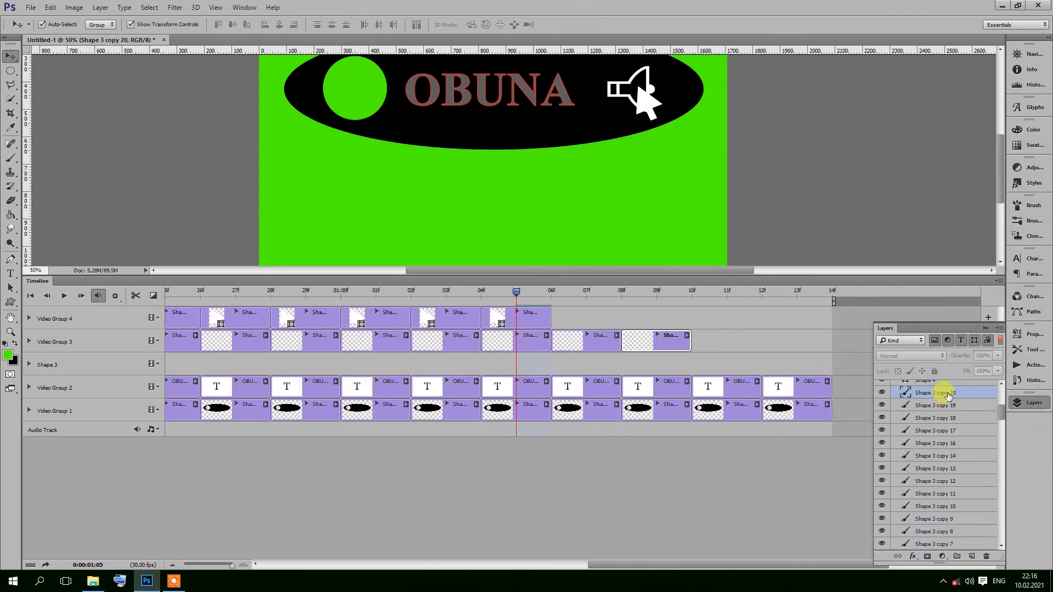
left_click(1015, 404)
- Duplicate the arrow layer twice to extend the arrow track to 01:10
left_click(1013, 401)
left_click_drag(976, 390, 969, 556)
left_click(528, 293)
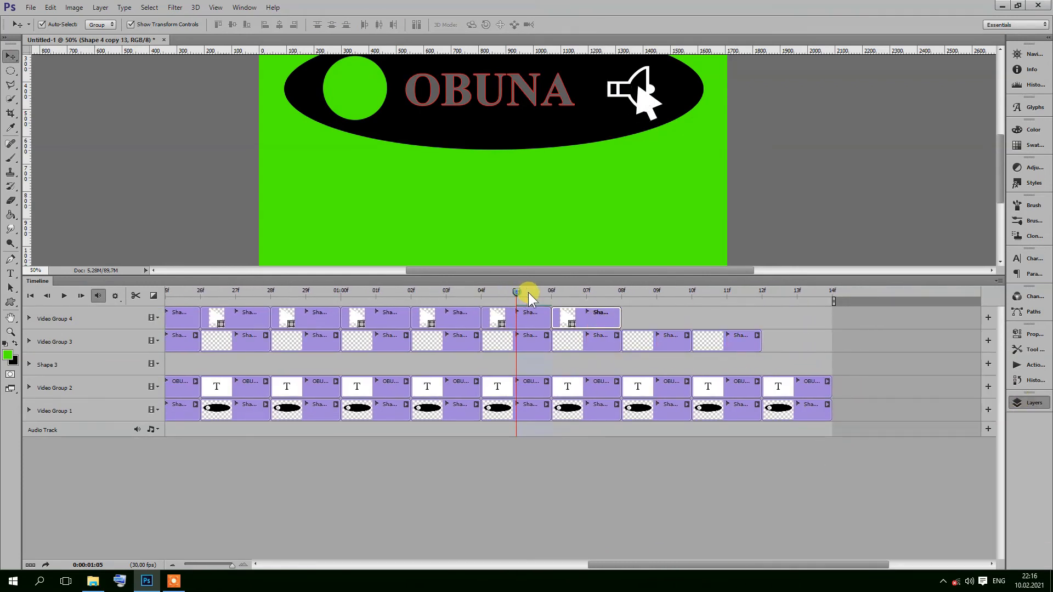
left_click(1020, 403)
left_click_drag(959, 388, 966, 555)
- Shrink the arrow slightly at frame 01:09 and duplicate it for frames 01:10 to 01:12
left_click(656, 293)
left_click(656, 312)
left_click_drag(662, 119, 663, 112)
left_click(10, 56)
left_click(468, 219)
left_click(1020, 402)
left_click_drag(959, 388, 966, 553)
- Duplicate the Shape 3 speaker layers up to copy 24 to extend the speaker track to 01:18
left_click(736, 394)
left_click(1020, 403)
mouse_move(1001, 406)
left_mouse_down()
mouse_move(994, 515)
mouse_move(1012, 407)
mouse_move(1003, 412)
left_mouse_up()
left_click_drag(954, 430, 971, 555)
left_click_drag(952, 405, 971, 555)
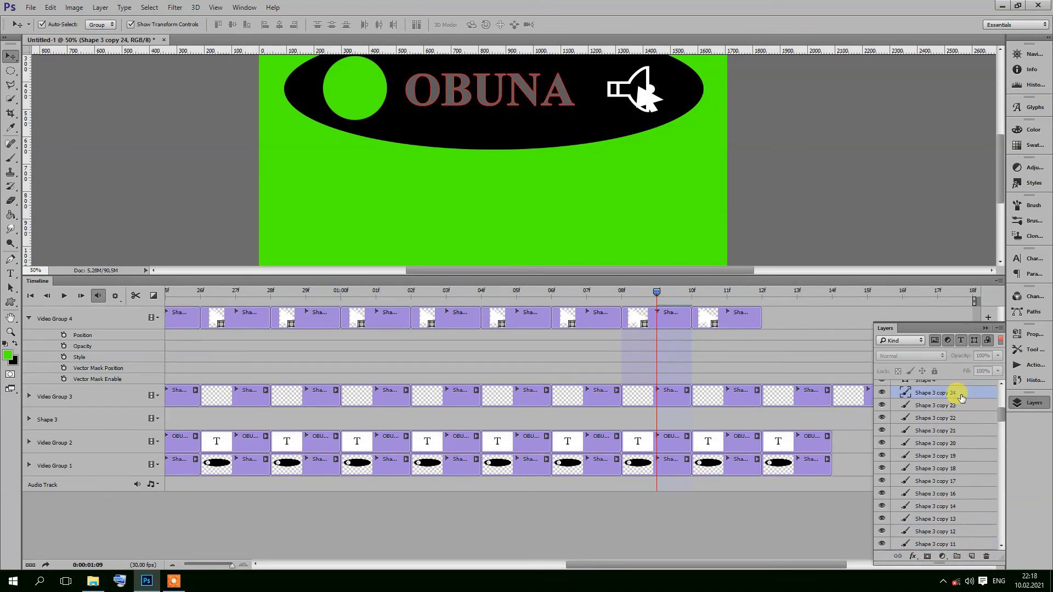
- Duplicate the arrow layer for frames 01:12 to 01:14
left_click(749, 322)
left_click(1034, 403)
left_click_drag(949, 386, 971, 554)
left_click_drag(734, 299, 770, 302)
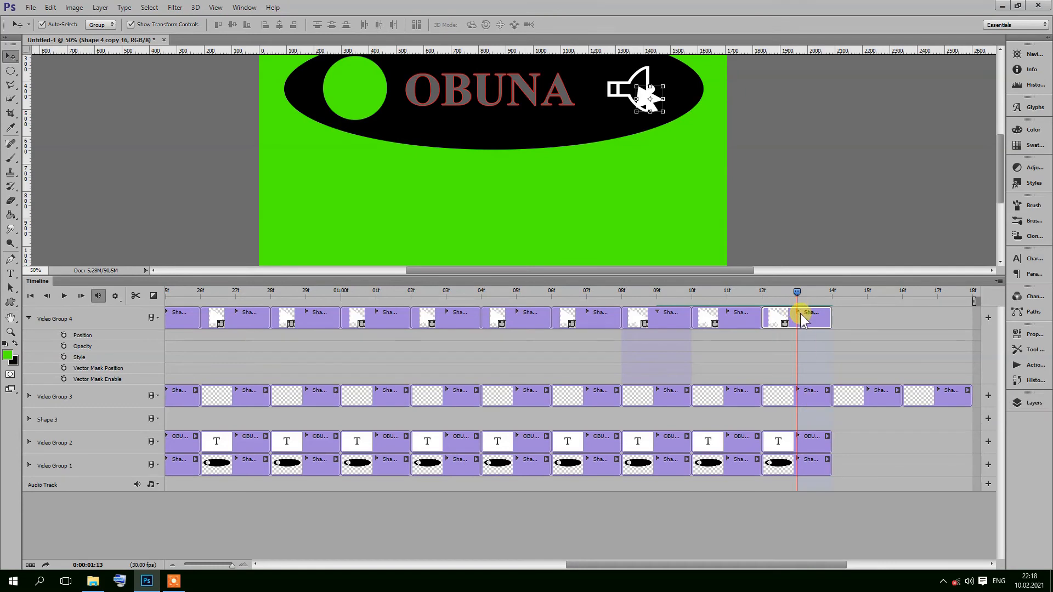
- Apply a red outside Stroke to the Shape 3 copy 21 speaker layer
left_click(1034, 402)
left_click_drag(1002, 392, 1001, 414)
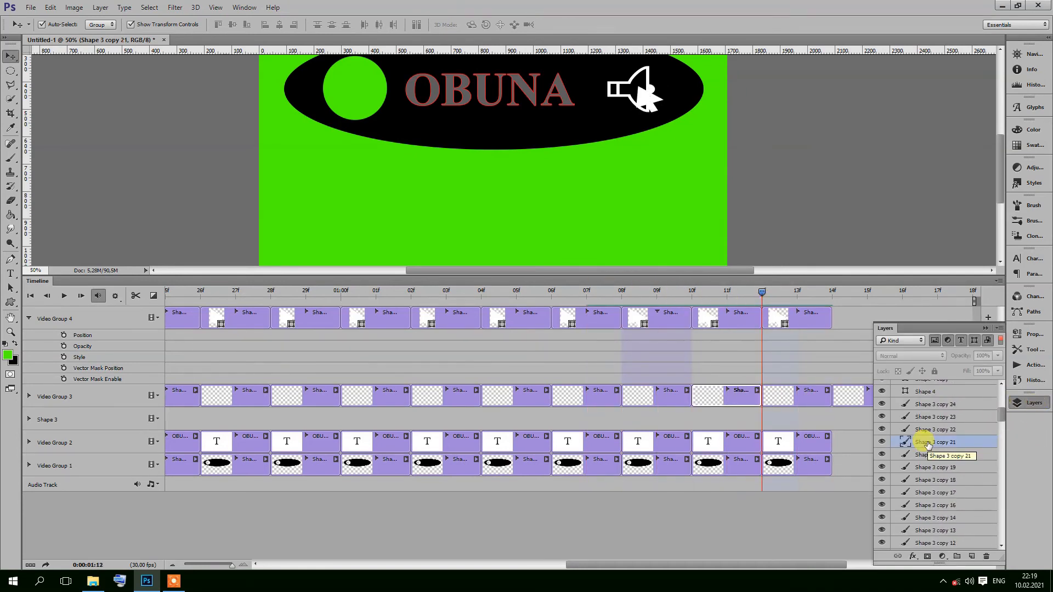
double_click(927, 445)
left_click(615, 268)
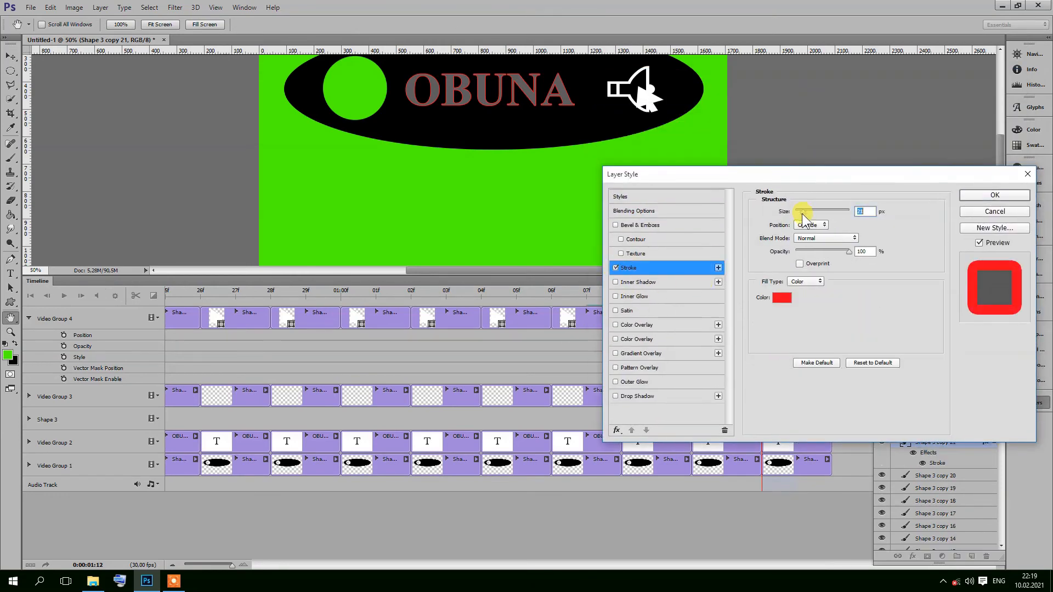
left_click(969, 197)
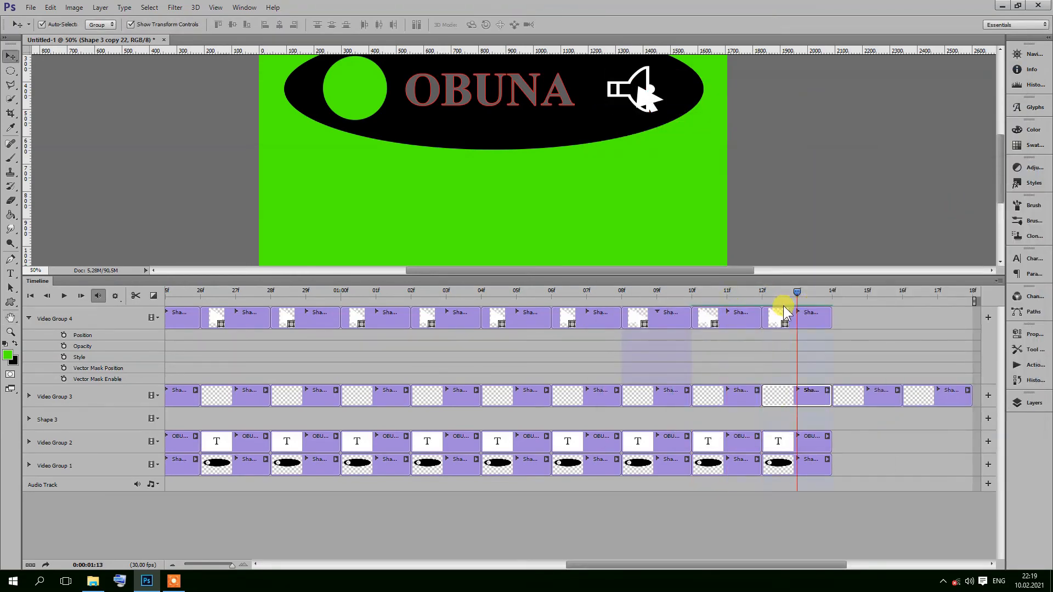
- Apply a red outside Stroke to the Shape 3 copy 22 speaker layer
left_click(1033, 402)
double_click(930, 432)
left_click(615, 267)
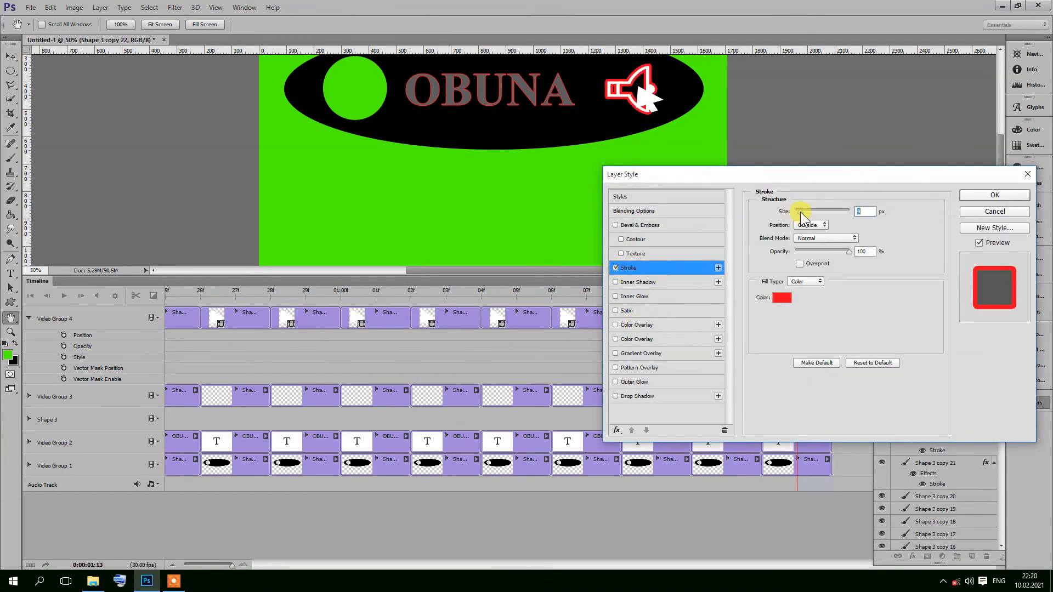
left_click(969, 197)
- Duplicate the arrow layer for frames 01:14 to 01:16 and enlarge the copy slightly at frame 01:15
left_click_drag(804, 565, 927, 560)
left_click(527, 395)
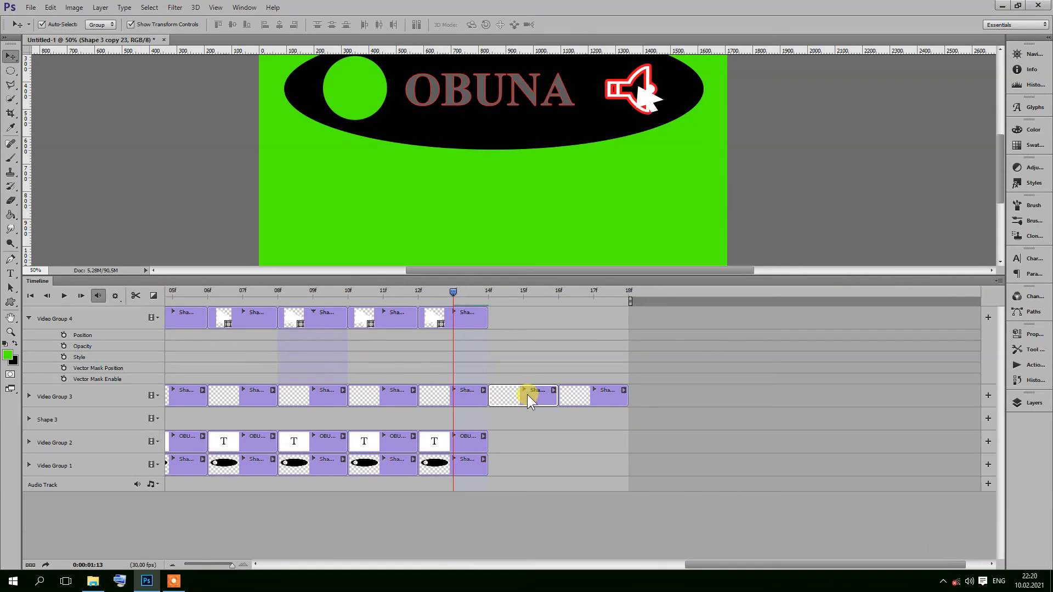
left_click(503, 295)
left_click(469, 296)
left_click(467, 314)
left_click(1021, 403)
key("ctrl+j")
left_click(524, 297)
left_click_drag(663, 111, 664, 120)
left_click(508, 398)
left_click(474, 222)
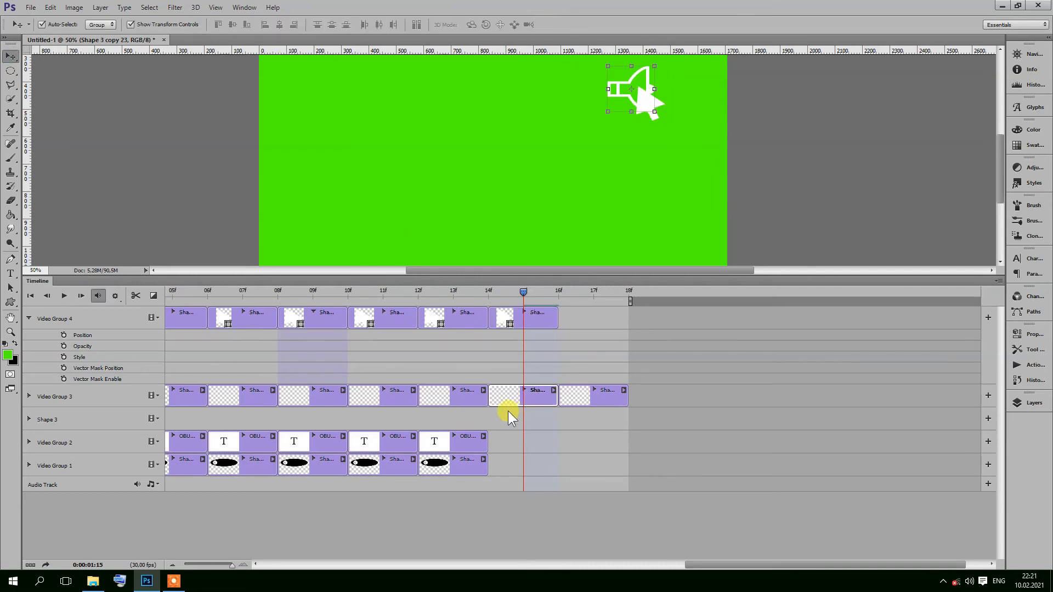
- Duplicate the black ellipse layer repeatedly to extend the Video Group 1 track to 01:26
left_click(1018, 404)
left_click(469, 464)
left_click(1018, 404)
left_click_drag(1001, 405, 1001, 518)
left_click_drag(962, 442, 972, 556)
left_click_drag(963, 430, 972, 556)
left_click_drag(963, 418, 971, 556)
left_click_drag(940, 405, 970, 555)
- Duplicate the gray OBUNA text layer up to copy 27 to extend the text track to 01:26
left_click(458, 442)
left_click(1017, 403)
left_click_drag(1003, 442, 1003, 436)
left_click_drag(960, 468, 969, 555)
left_click_drag(957, 425, 970, 555)
left_click_drag(952, 387, 970, 555)
left_click_drag(1003, 444, 1002, 430)
left_click_drag(960, 513, 970, 556)
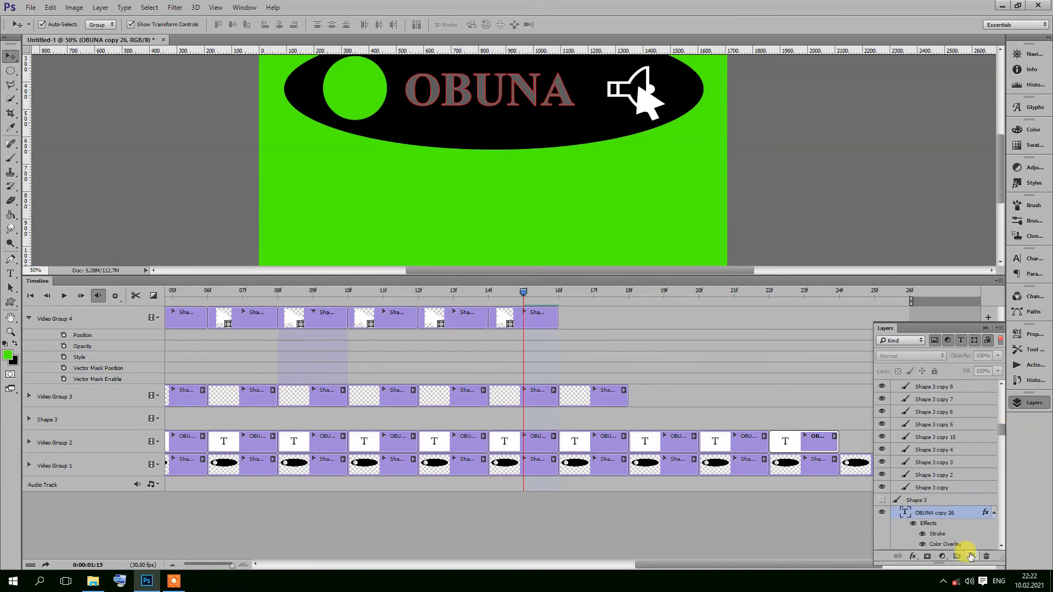
- Move the Shape 3 sound-wave clip along the timeline to start at 01:15 and make its layer visible
left_click_drag(839, 565, 850, 565)
left_click_drag(674, 565, 249, 518)
left_click_drag(204, 420, 970, 420)
left_click_drag(500, 564, 724, 565)
left_click_drag(246, 419, 944, 417)
left_click_drag(570, 565, 733, 564)
left_click_drag(390, 421, 510, 418)
left_click(1034, 403)
left_click(1034, 403)
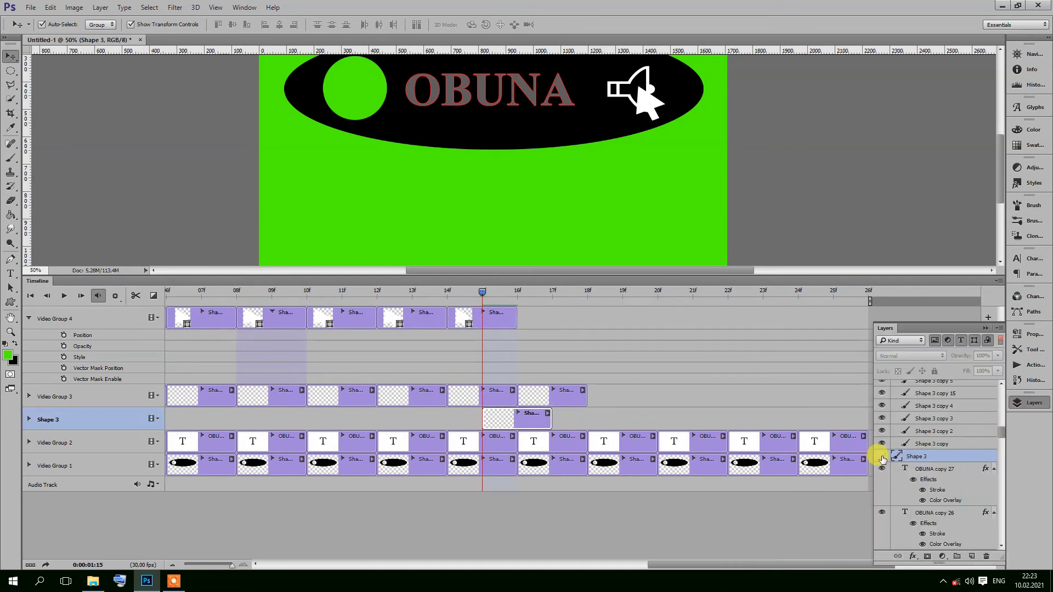
left_click(881, 457)
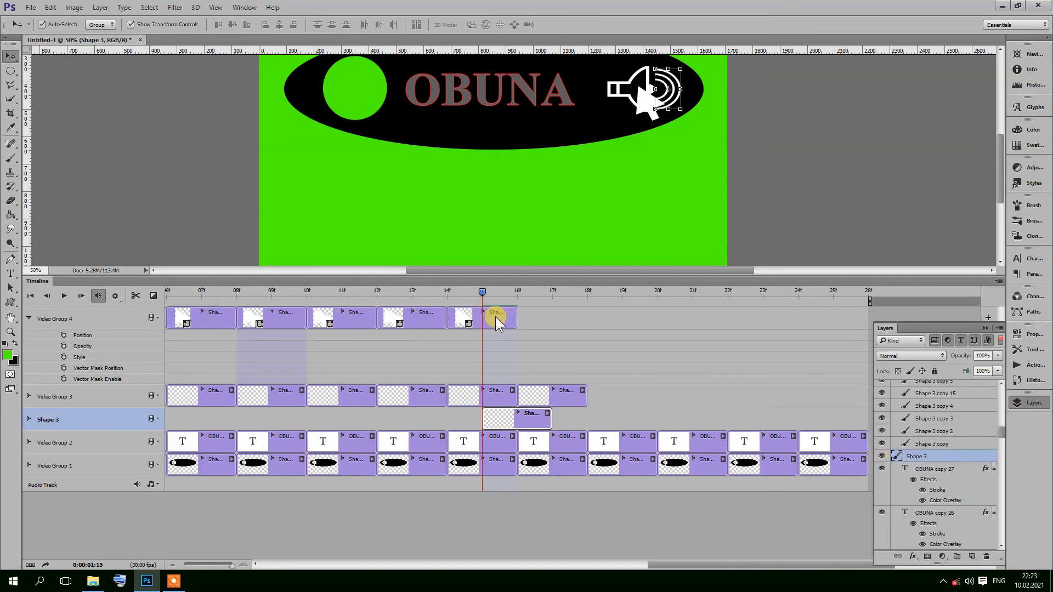
- Duplicate the sound-wave layer up to Shape 3 copy 28 and arrange the clips to fill the track to 01:26
left_click(539, 421)
left_click(1029, 404)
left_click_drag(735, 564, 781, 564)
left_click(1029, 404)
left_click_drag(937, 413, 970, 556)
left_click_drag(380, 419, 450, 437)
left_click(1028, 407)
left_click_drag(937, 400, 970, 555)
left_click_drag(938, 388, 969, 555)
left_click_drag(937, 388, 952, 544)
left_click_drag(548, 442, 656, 415)
- Extend the Shape 3 copy 24 speaker clip to end at 01:26
left_click(1021, 404)
left_click(394, 298)
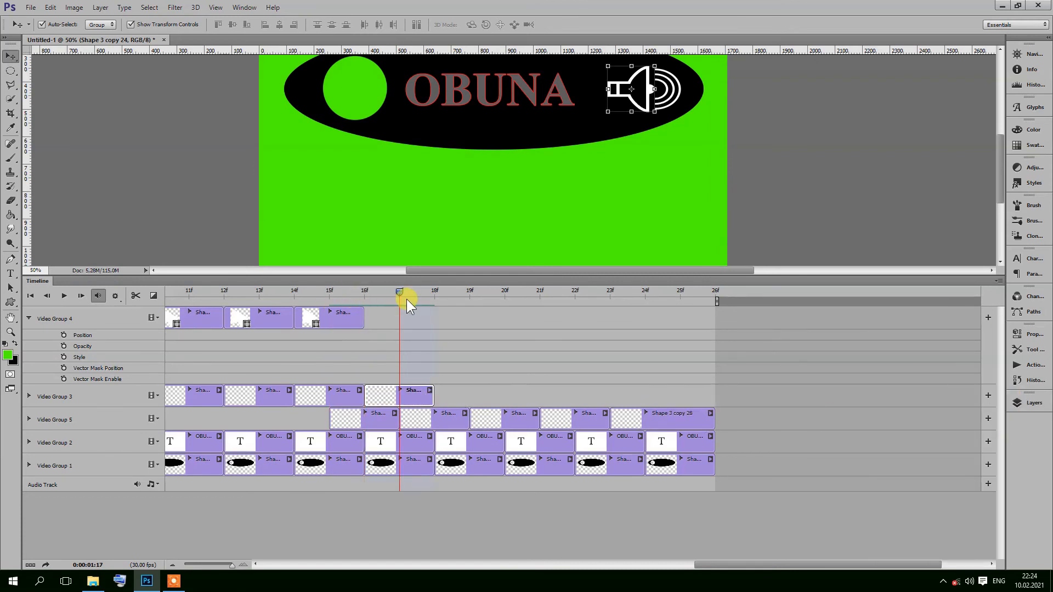
left_click_drag(431, 390, 714, 393)
- Select the last arrow layer, Shape 4 copy 17, at frame 01:15 for duplication
left_click(563, 311)
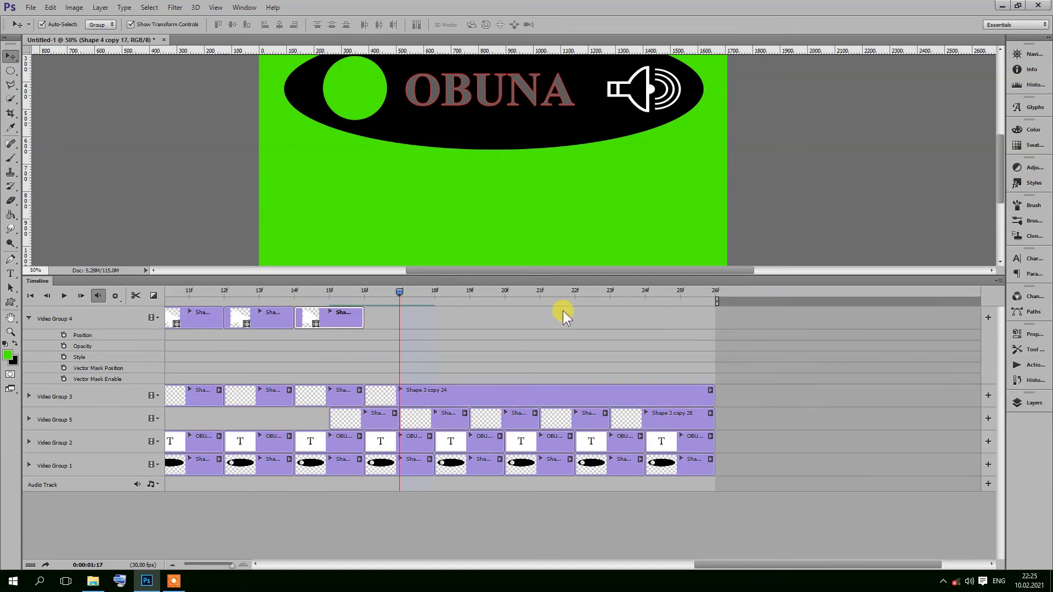
left_click(1028, 404)
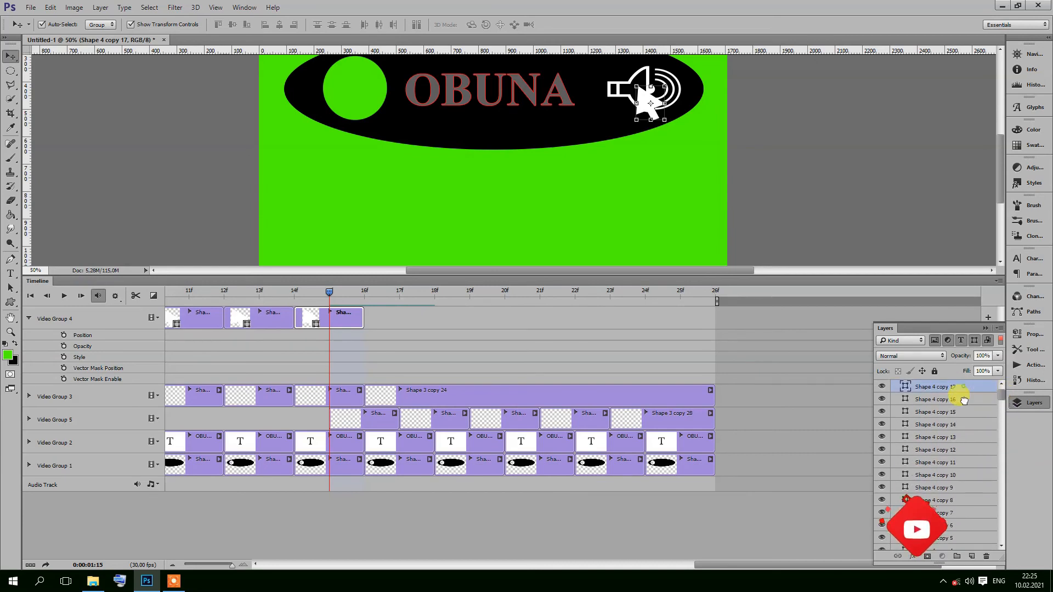